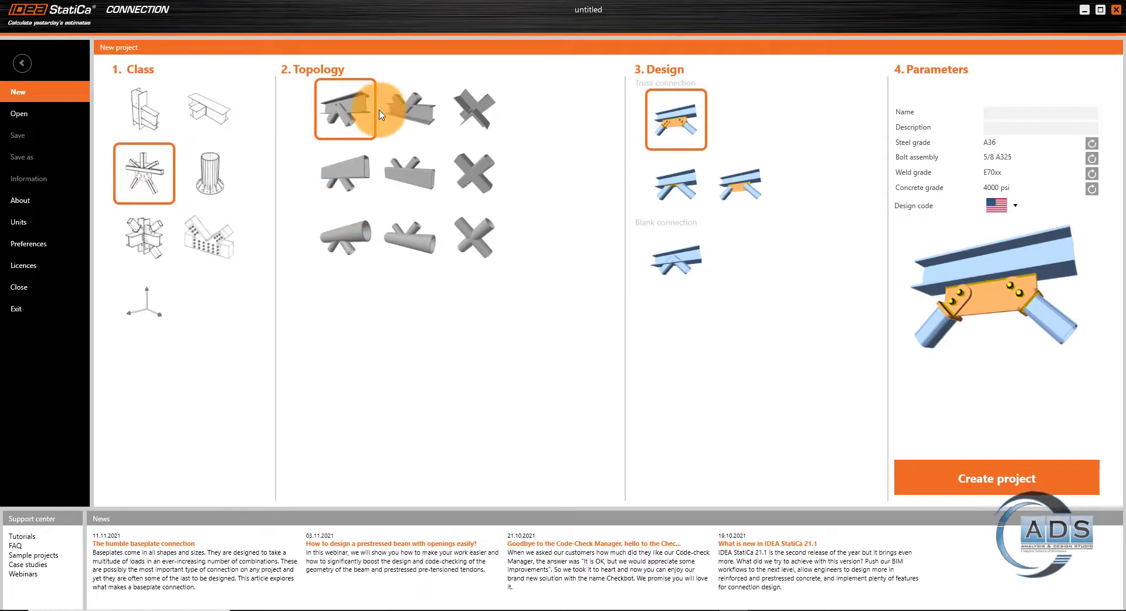
# Create a truss connection project with a rectangular hollow chord, two diagonals above it and the welded gusset plate design
pyautogui.click(403, 170)
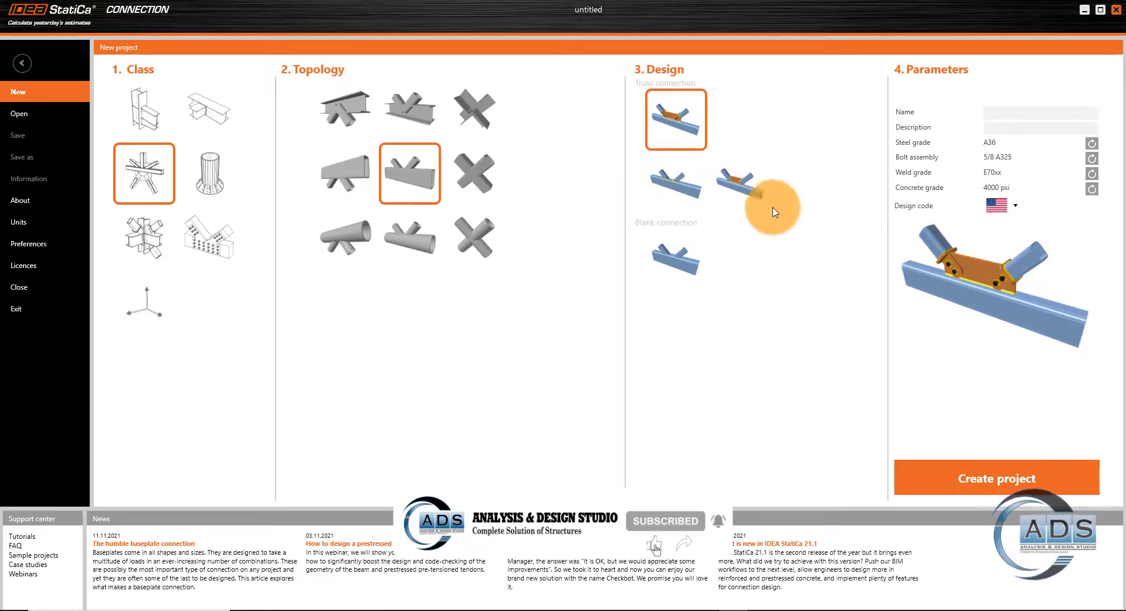
pyautogui.click(733, 187)
pyautogui.click(677, 253)
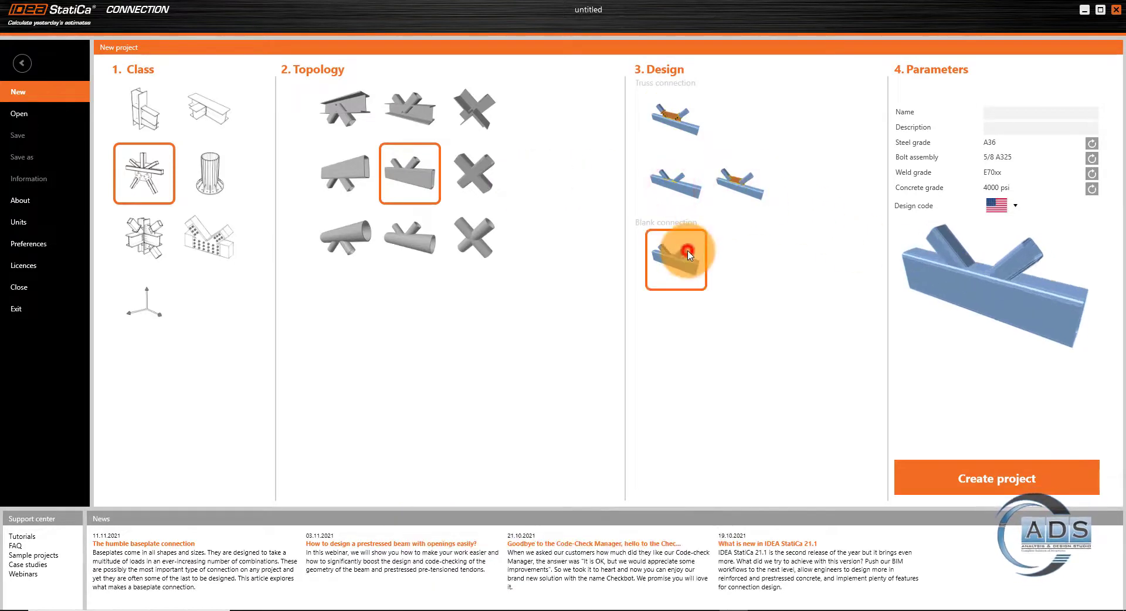
pyautogui.click(675, 127)
pyautogui.click(669, 188)
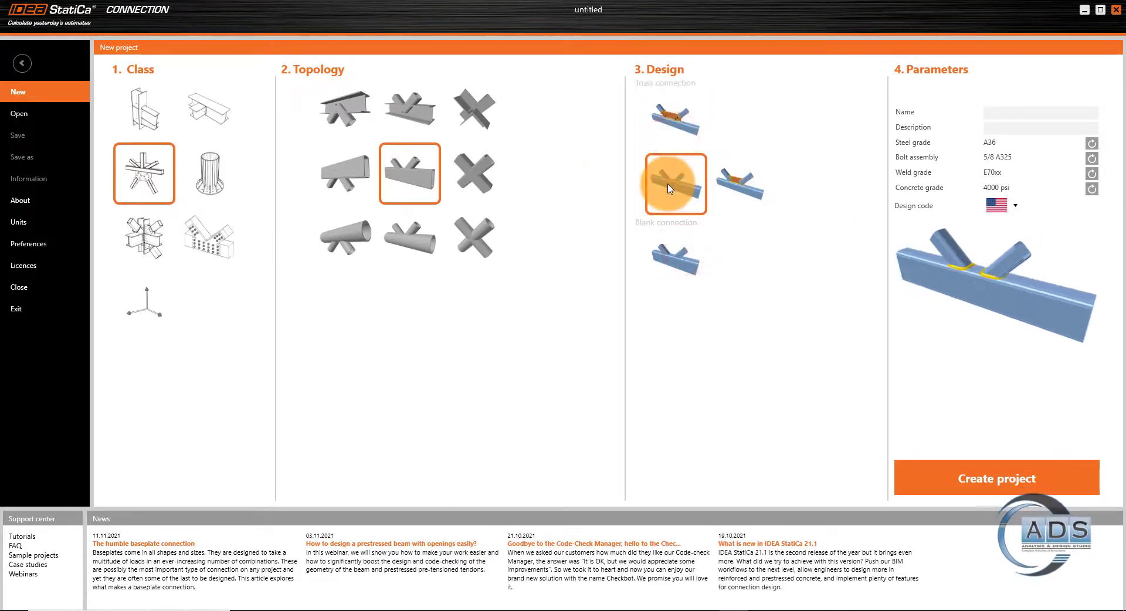
pyautogui.click(742, 187)
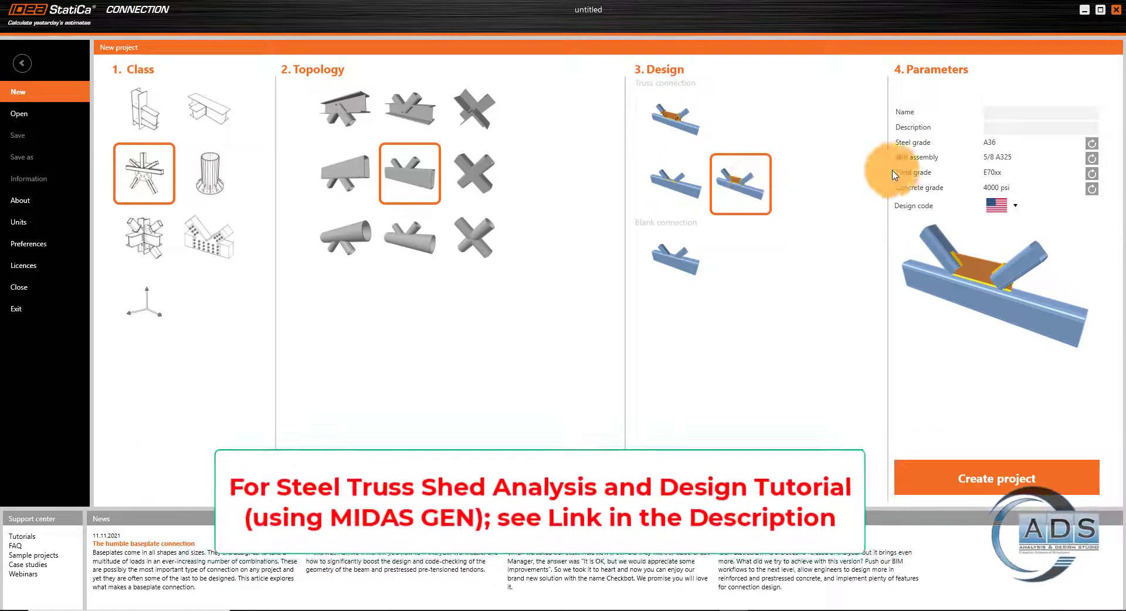
pyautogui.click(1002, 475)
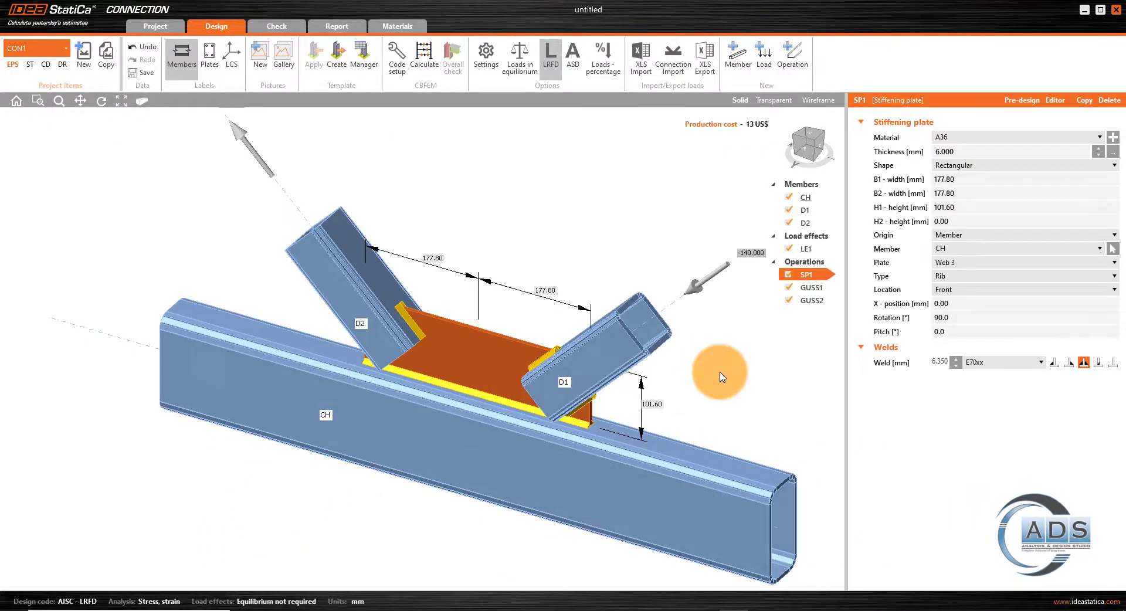
# Show the plate labels and deactivate members D1 and D2 and operations SP1, GUSS1 and GUSS2 to isolate the chord
pyautogui.moveTo(725, 378); pyautogui.dragTo(661, 382, button='middle')
pyautogui.scroll(-3, 669, 374)
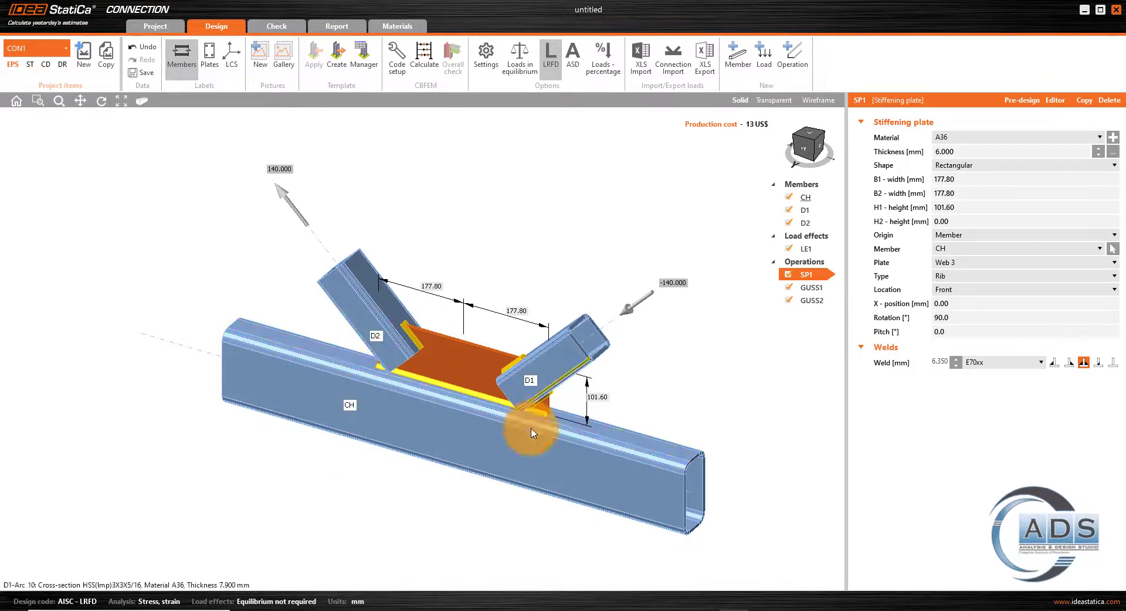
pyautogui.click(209, 59)
pyautogui.click(789, 210)
pyautogui.click(789, 223)
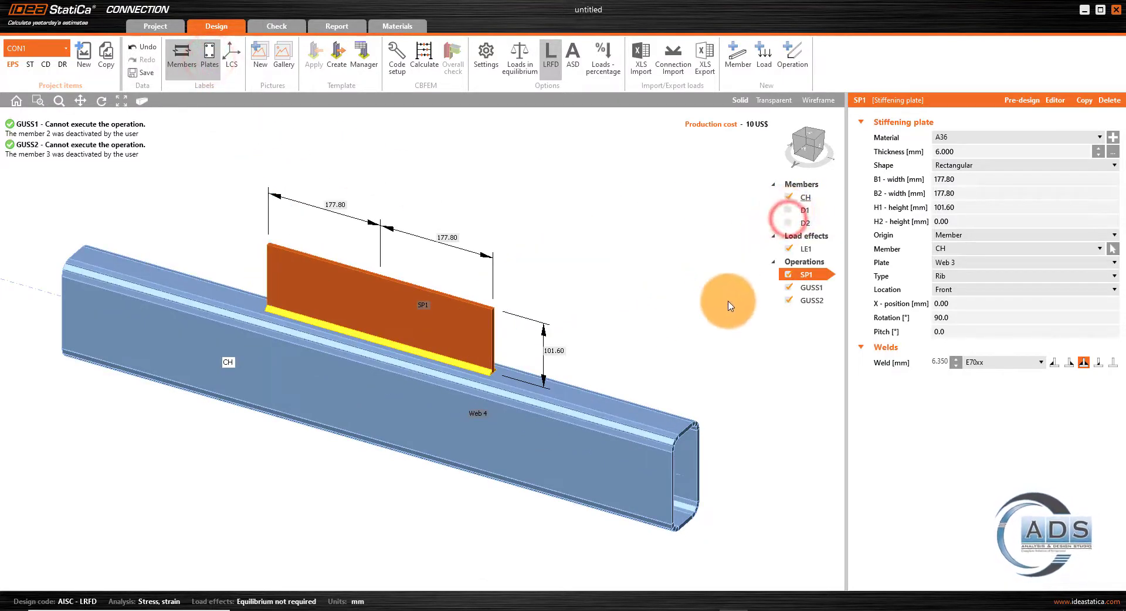
pyautogui.click(789, 275)
pyautogui.click(789, 287)
pyautogui.click(789, 300)
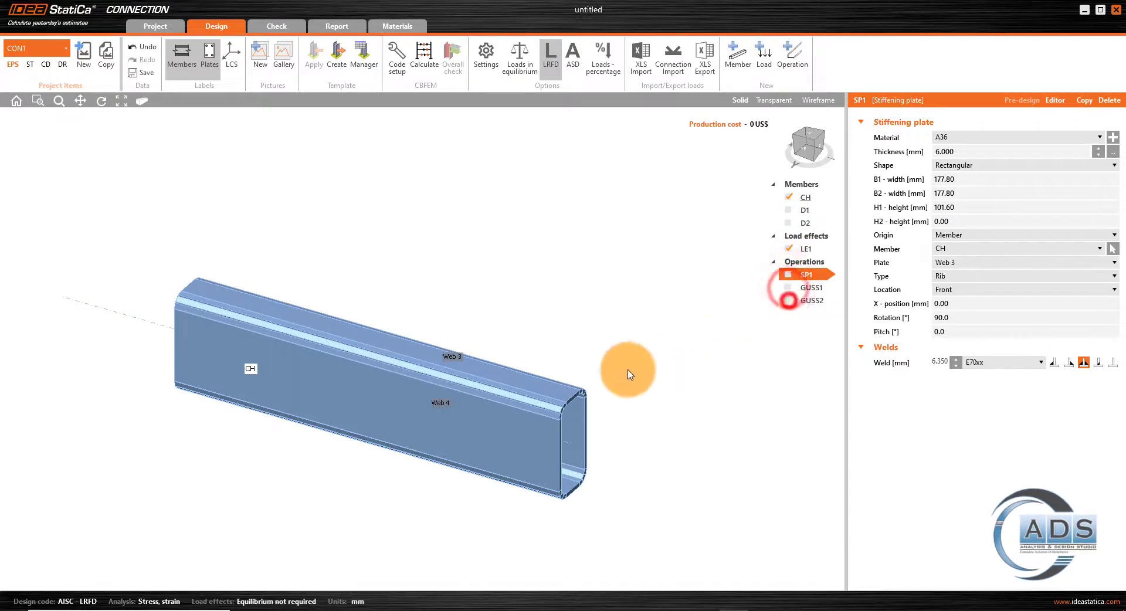
# Examine the isolated chord from both ends to see how its web plates are labelled
pyautogui.click(807, 148)
pyautogui.moveTo(776, 145)
pyautogui.mouseDown()
pyautogui.moveTo(793, 143)
pyautogui.moveTo(773, 146)
pyautogui.mouseUp()
pyautogui.moveTo(304, 395); pyautogui.dragTo(481, 299, button='middle')
pyautogui.scroll(2, 481, 299)
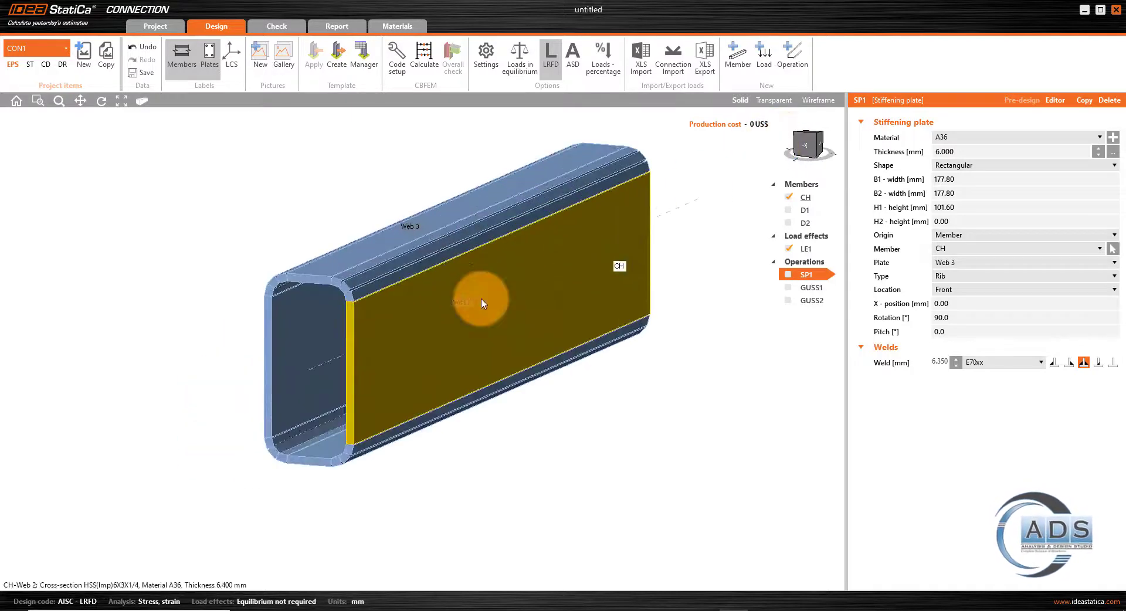
pyautogui.click(814, 142)
pyautogui.moveTo(815, 141); pyautogui.dragTo(824, 140)
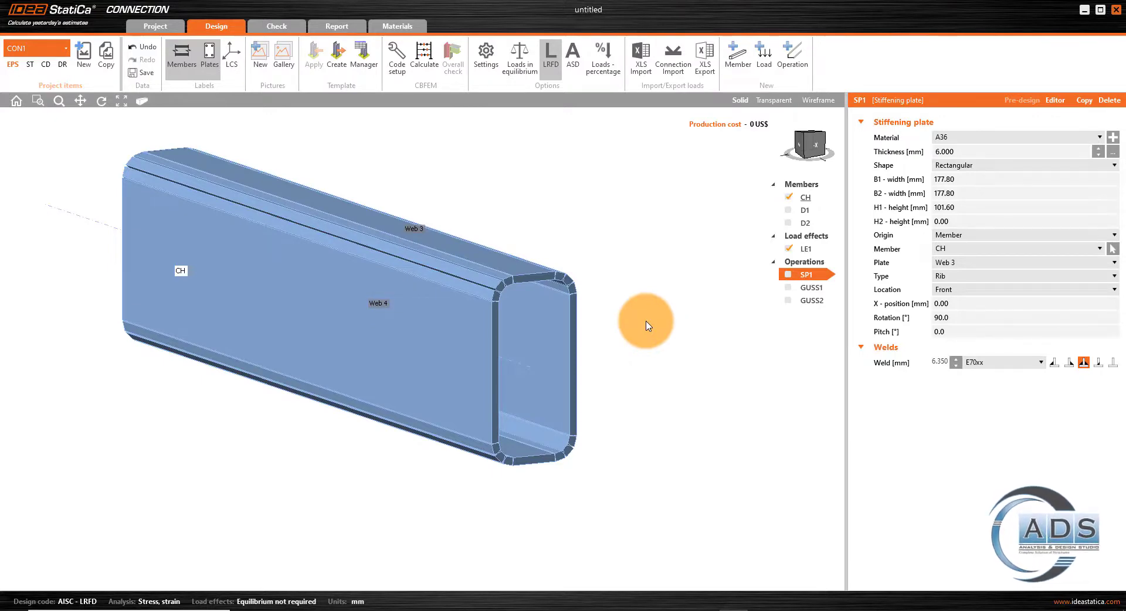
# Hide the plate labels, inspect the members' local coordinate systems and hide those axes again
pyautogui.click(210, 58)
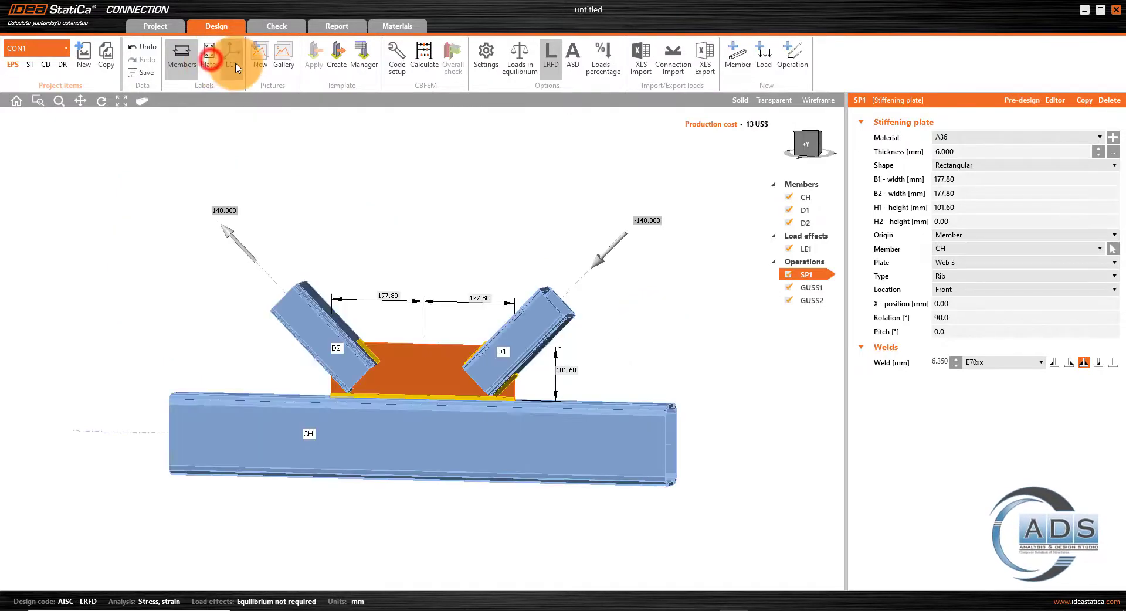
pyautogui.click(233, 58)
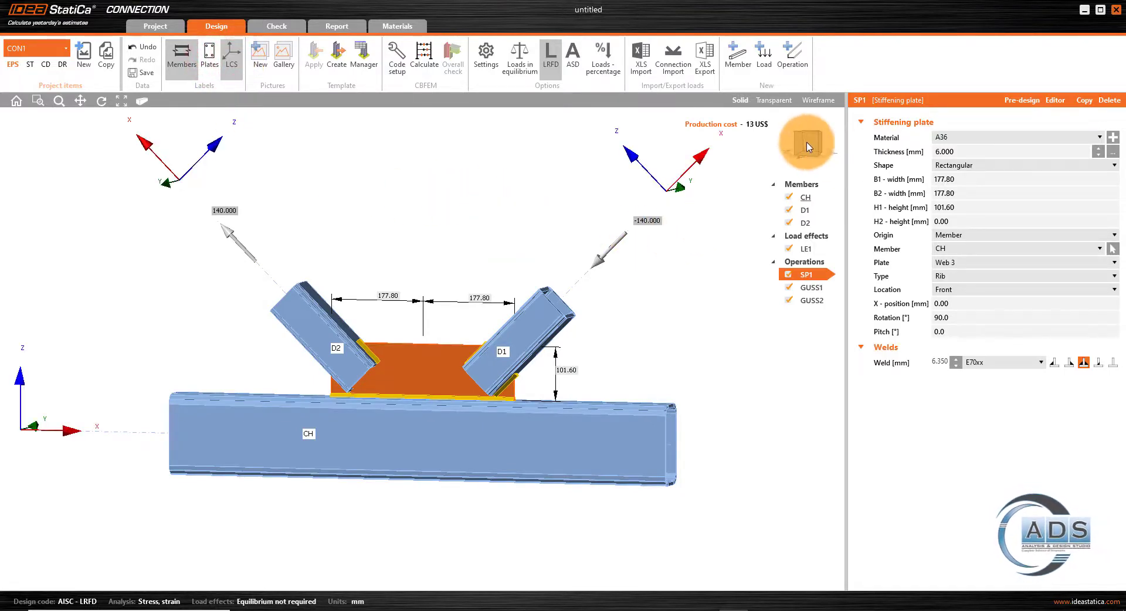
pyautogui.moveTo(808, 142); pyautogui.dragTo(799, 148)
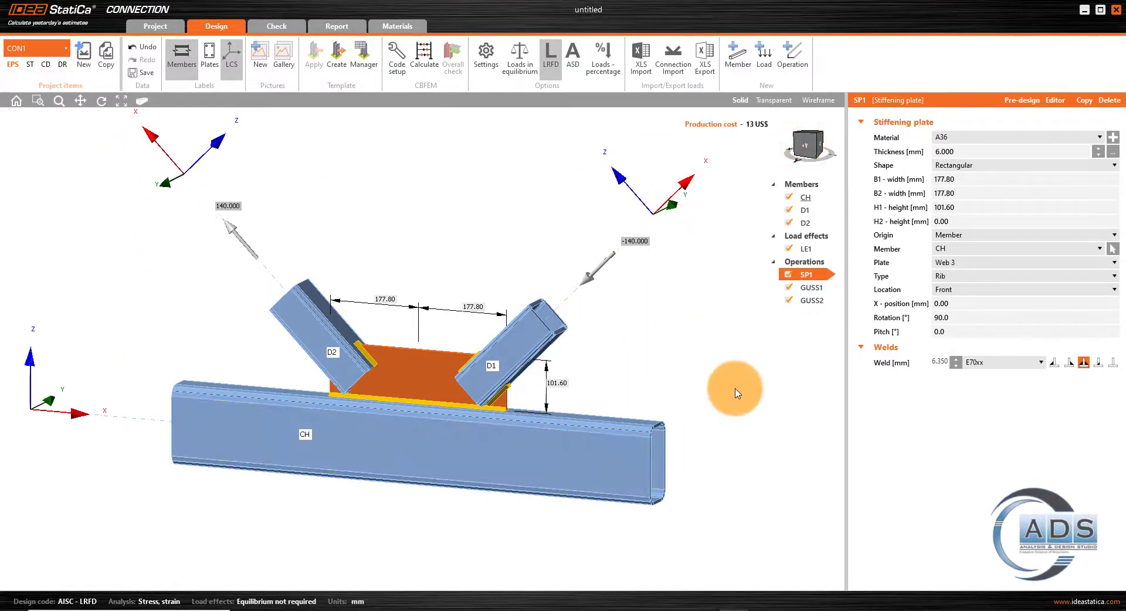
pyautogui.click(233, 61)
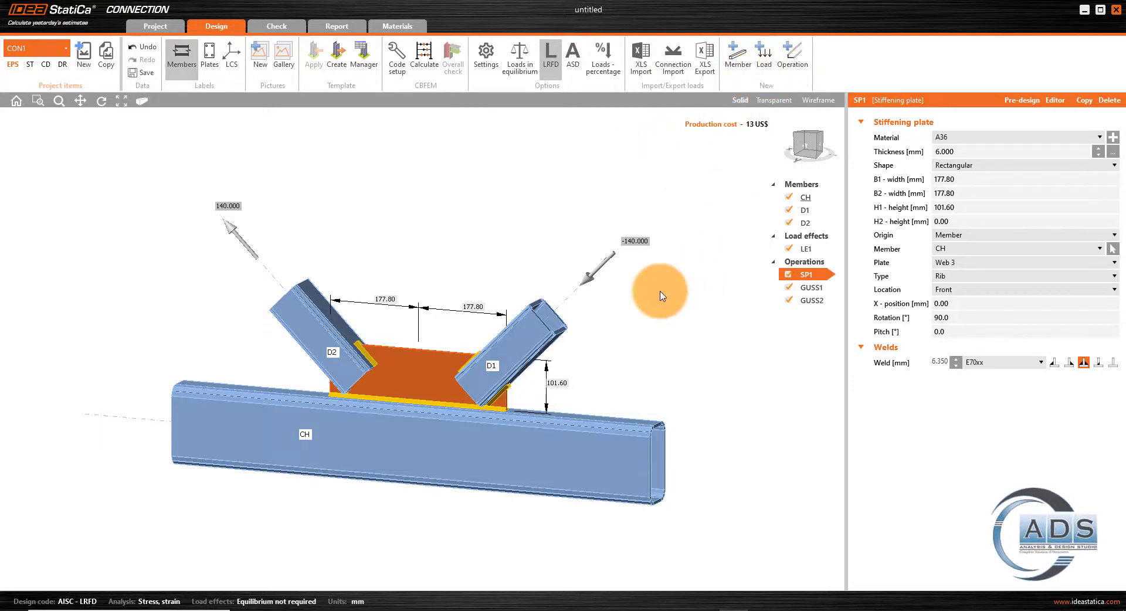
# Review the member forces in load effect LE1 and return to stiffening plate SP1
pyautogui.moveTo(661, 294); pyautogui.dragTo(644, 291, button='middle')
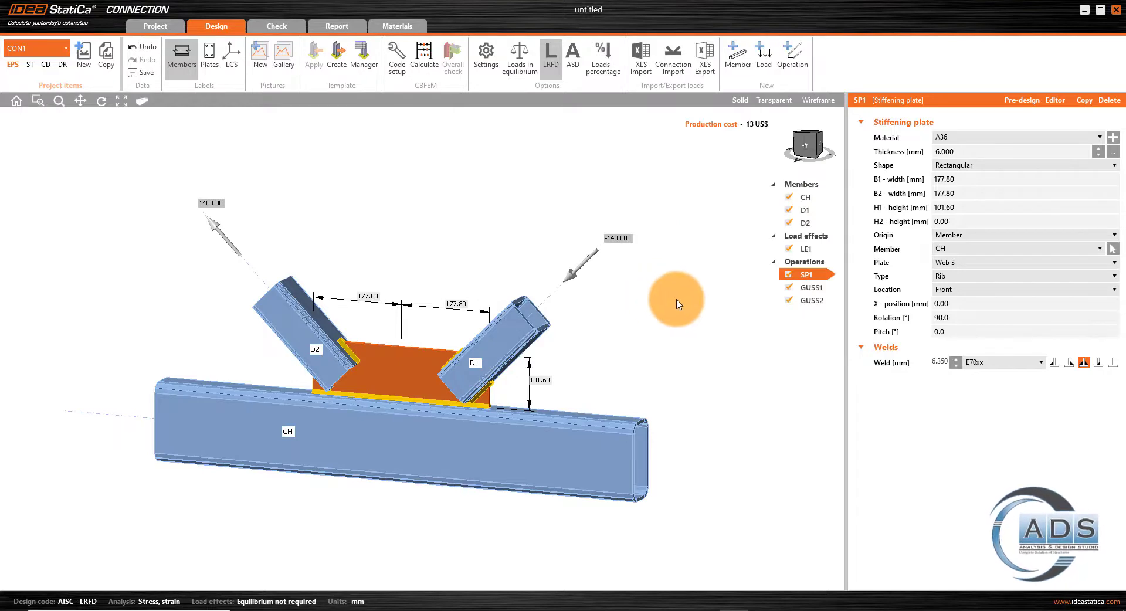
pyautogui.keyDown('ctrl'); pyautogui.moveTo(679, 304); pyautogui.dragTo(662, 329, button='middle'); pyautogui.keyUp('ctrl')
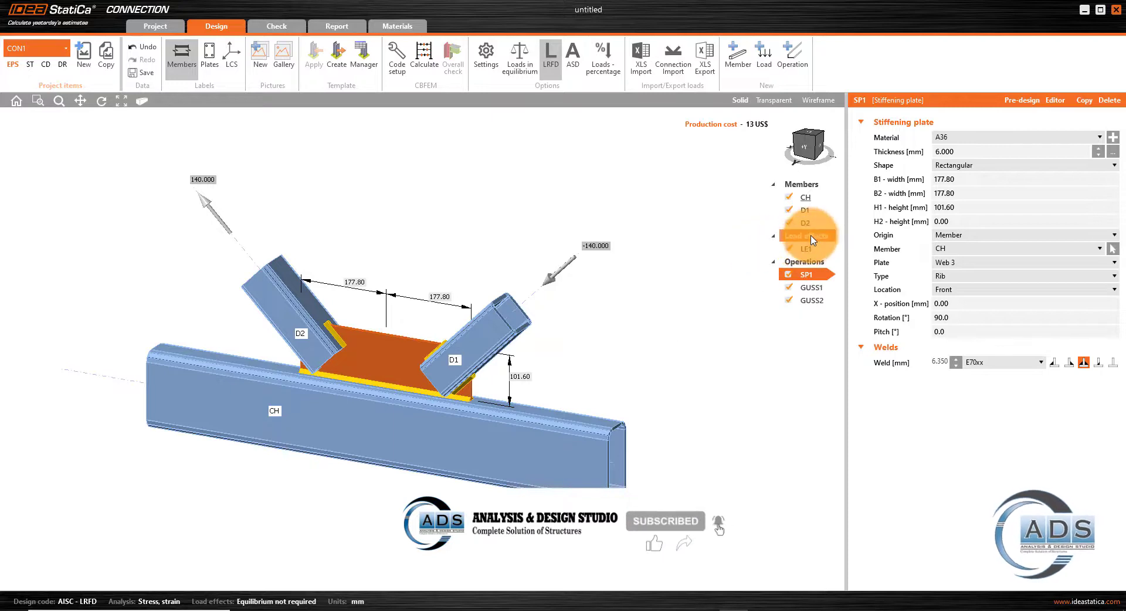
pyautogui.click(812, 241)
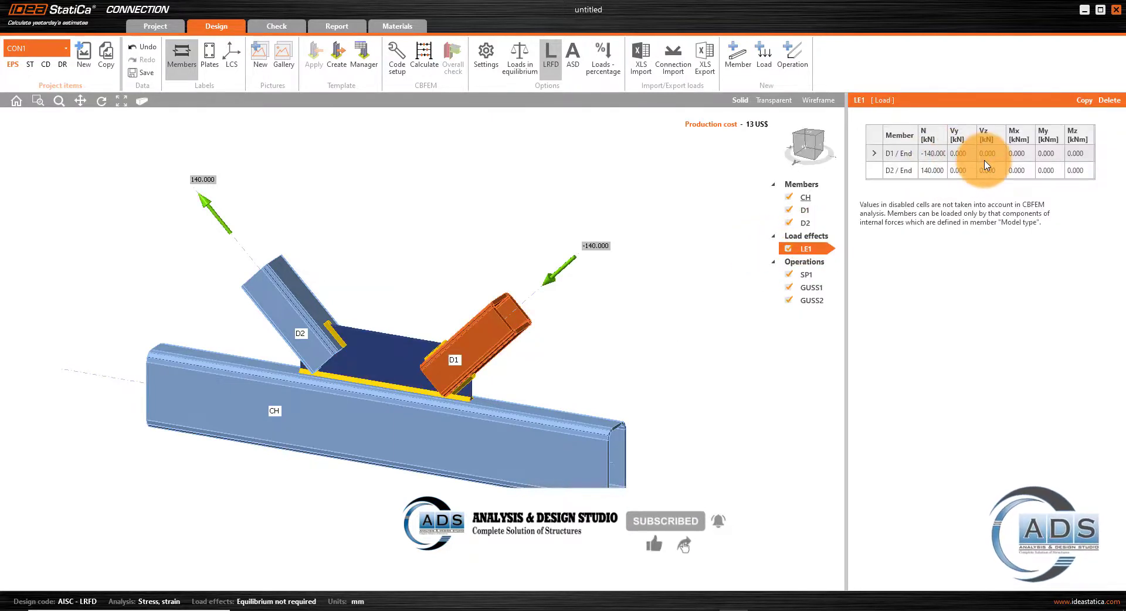
pyautogui.click(813, 276)
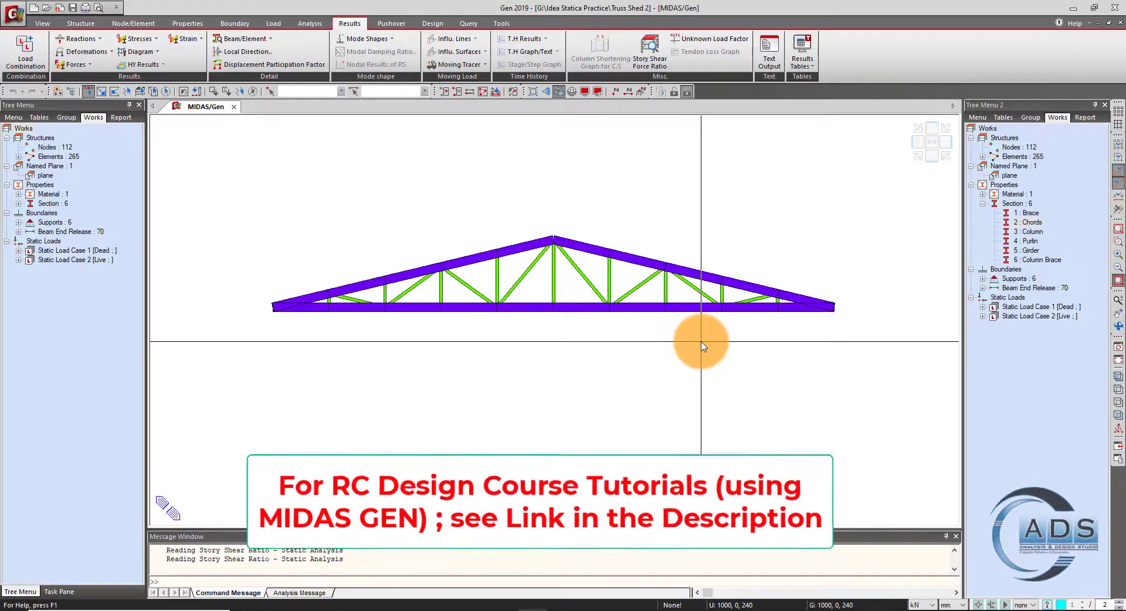
# In MIDAS Gen, check the section properties of the truss Chords and close them unchanged
pyautogui.rightClick(1031, 226)
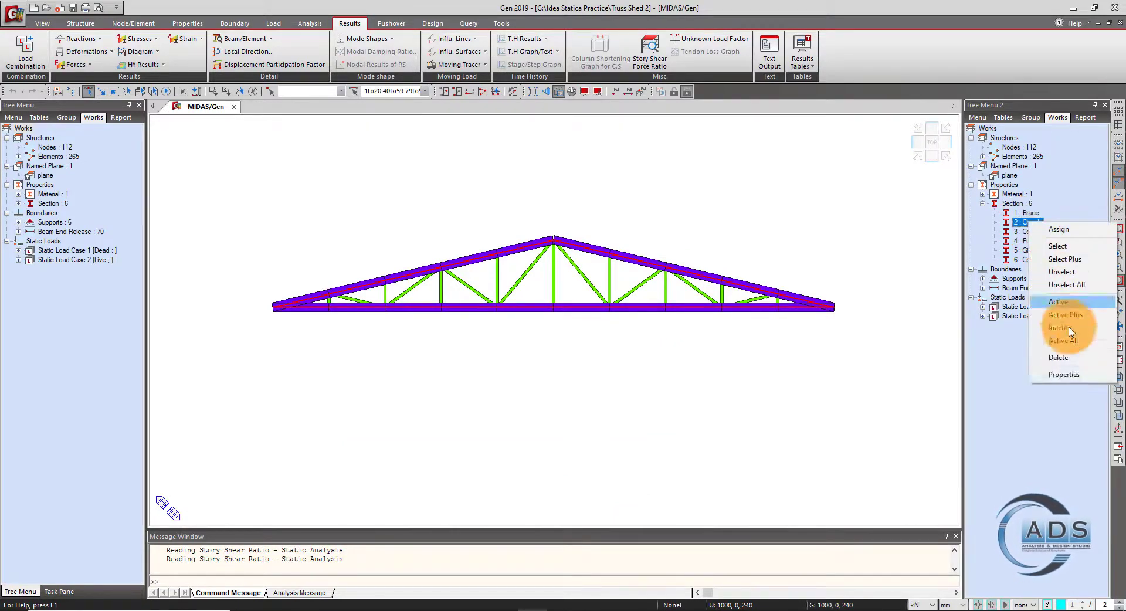
pyautogui.click(1066, 372)
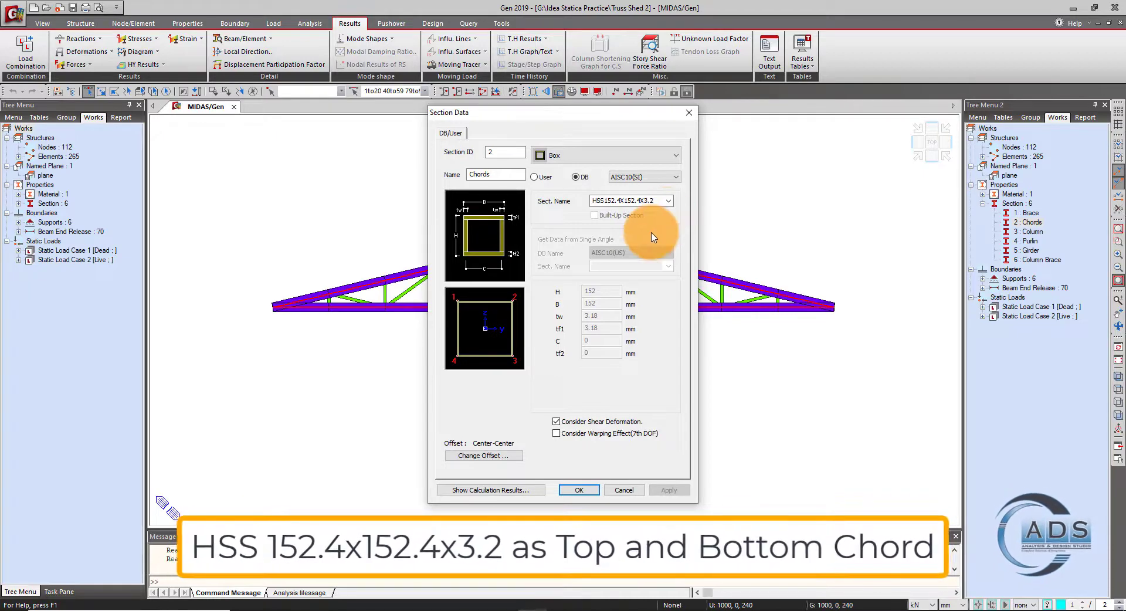
pyautogui.click(689, 114)
pyautogui.click(797, 230)
# Check the section properties of the truss Brace and close them unchanged
pyautogui.doubleClick(1026, 215)
pyautogui.rightClick(1026, 216)
pyautogui.click(1058, 368)
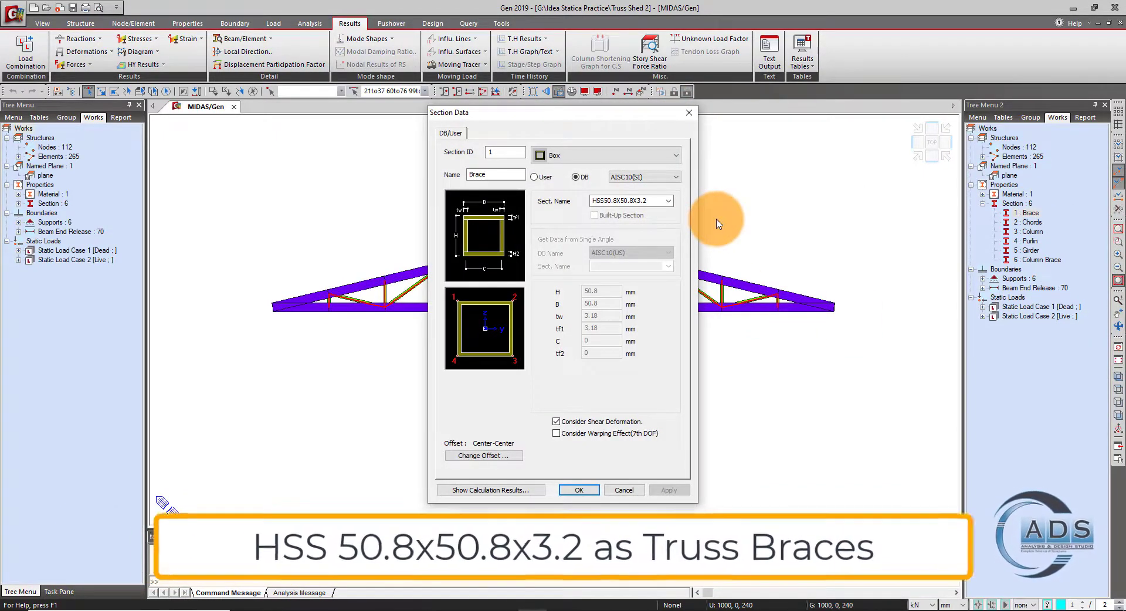
pyautogui.press('Escape')
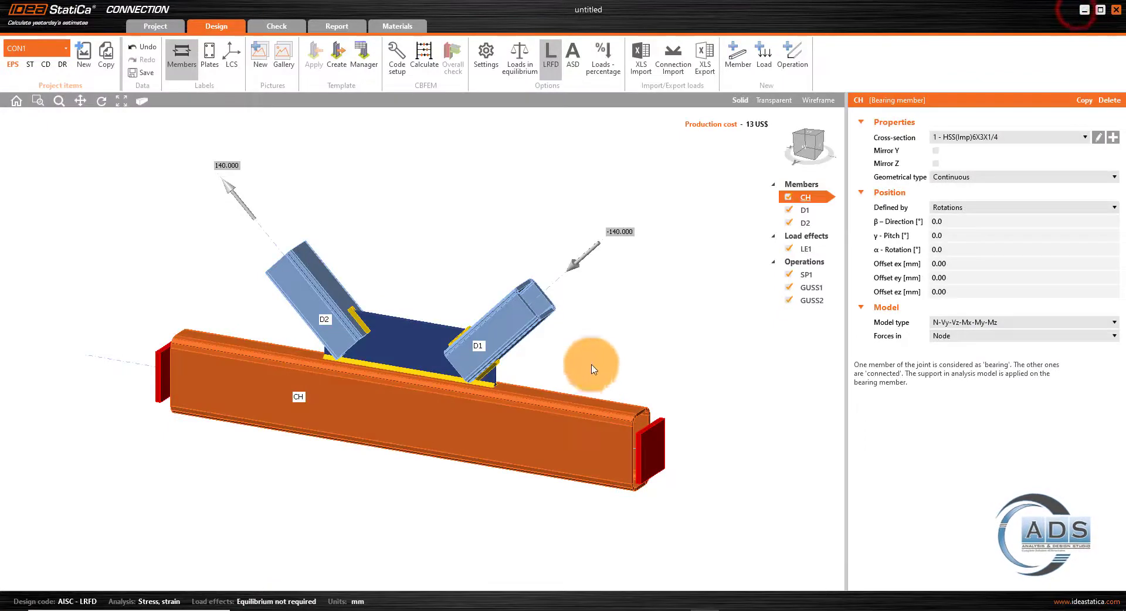
# Switch back to IDEA StatiCa Connection and rename the bearing member CH as Bot Chord
pyautogui.click(807, 199)
pyautogui.rightClick(805, 202)
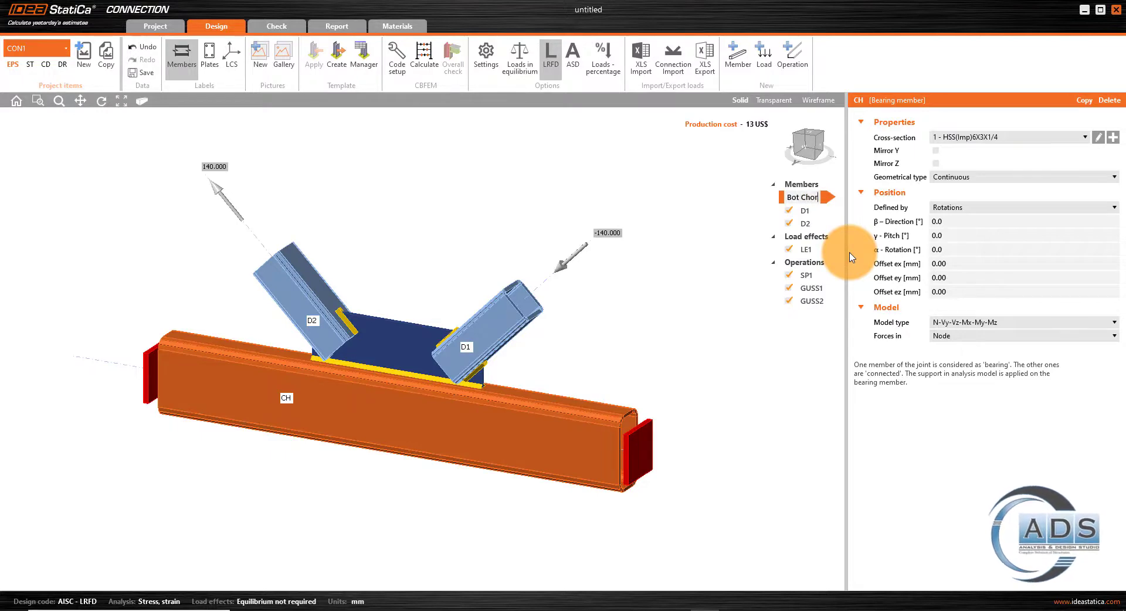
pyautogui.press('Return')
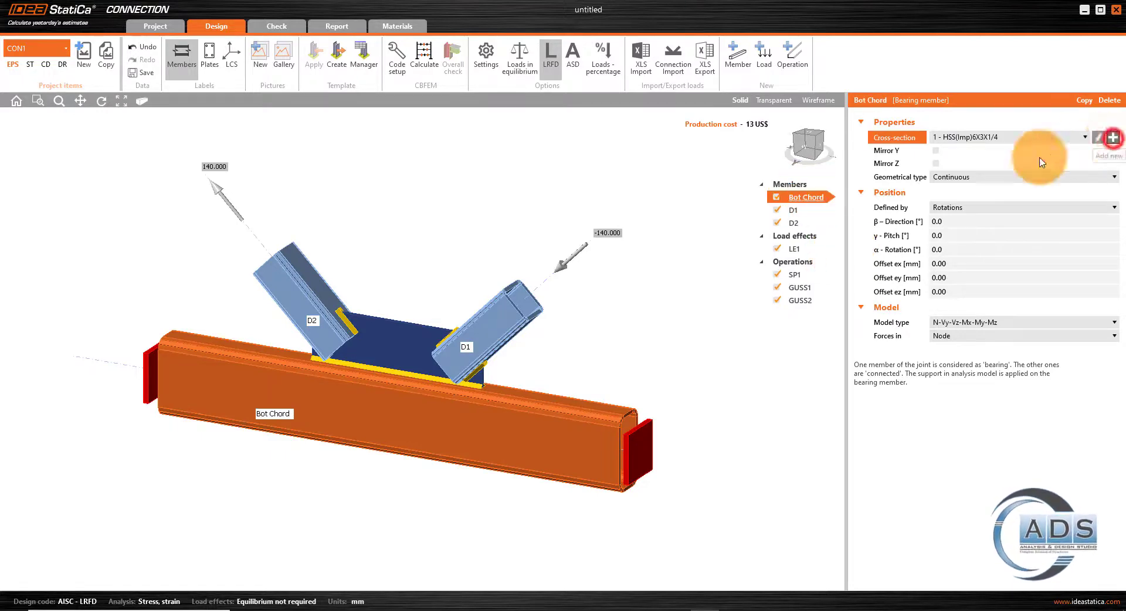
# Add the rolled hollow section HSS152.4X152.4X3.2 as a new cross-section for the Bot Chord member
pyautogui.click(1113, 138)
pyautogui.click(597, 226)
pyautogui.click(465, 156)
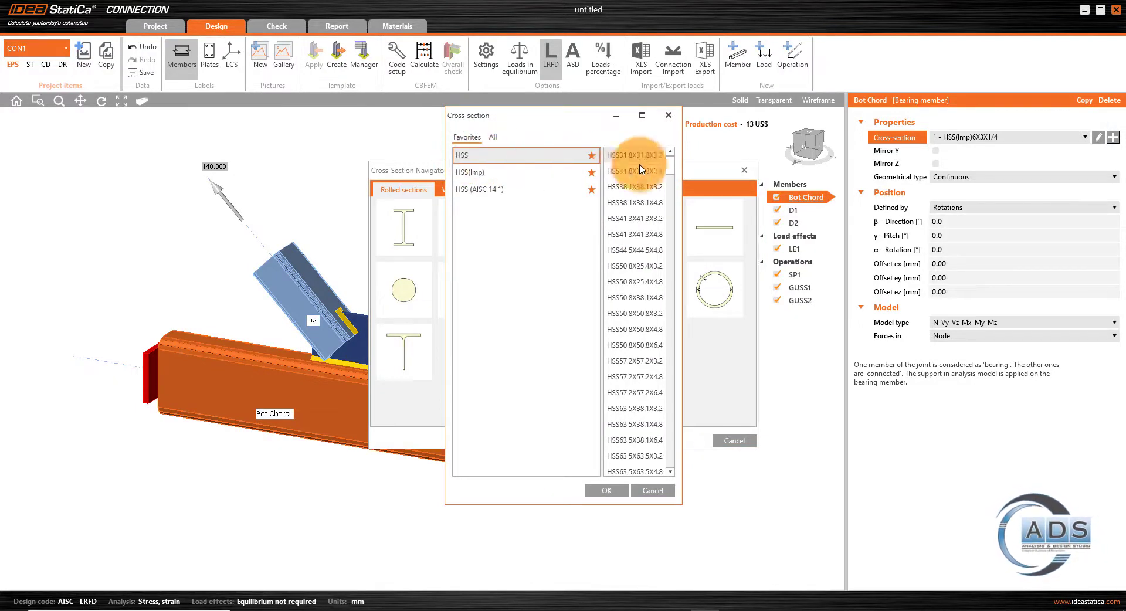
pyautogui.scroll(-5, 605, 358)
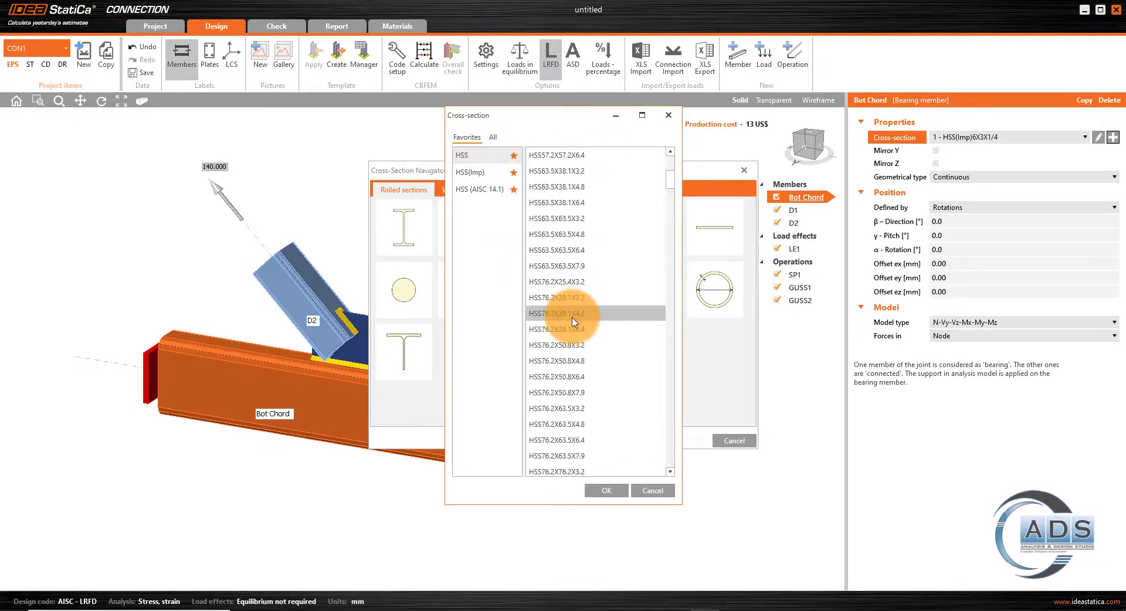
pyautogui.scroll(-15, 581, 317)
pyautogui.scroll(-7, 593, 310)
pyautogui.click(613, 300)
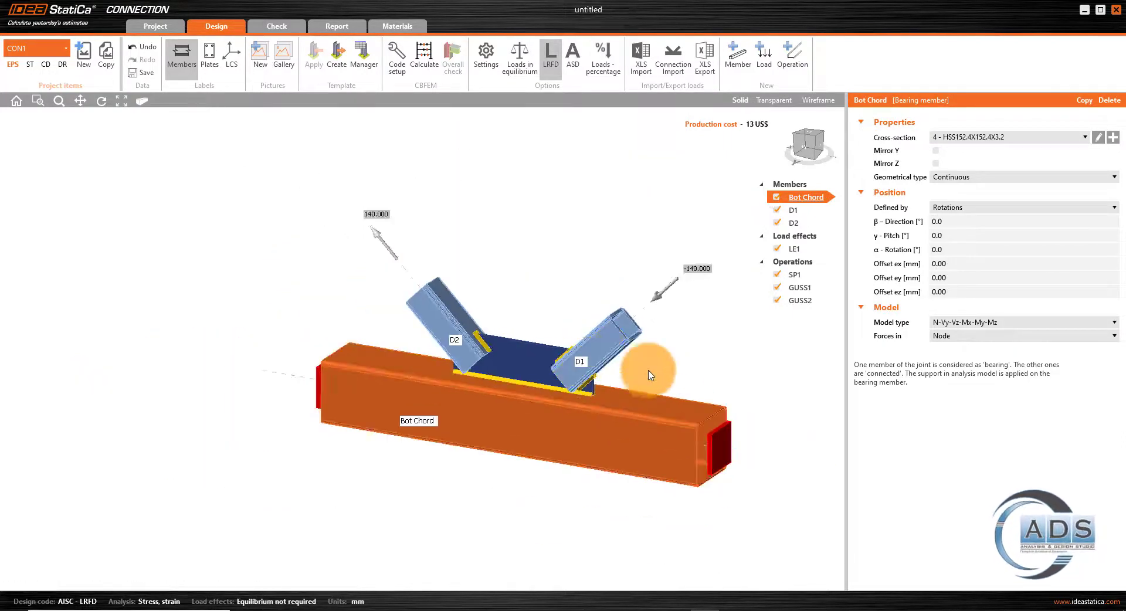
# Add the rolled hollow section HSS50.8X50.8X3.2 as a new cross-section for diagonal D1
pyautogui.click(801, 211)
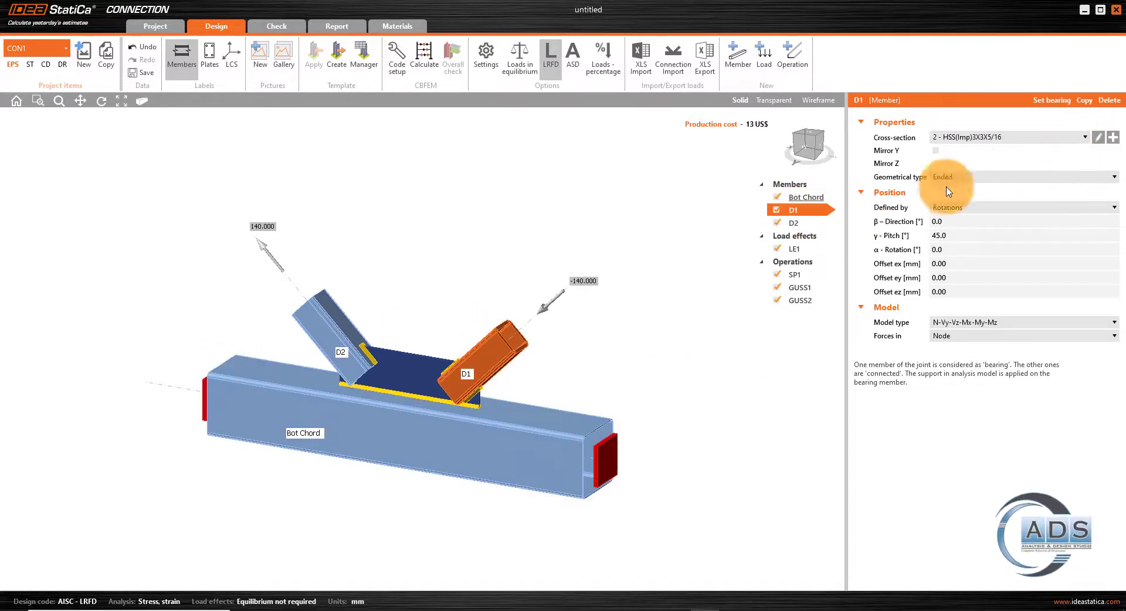
pyautogui.click(1113, 140)
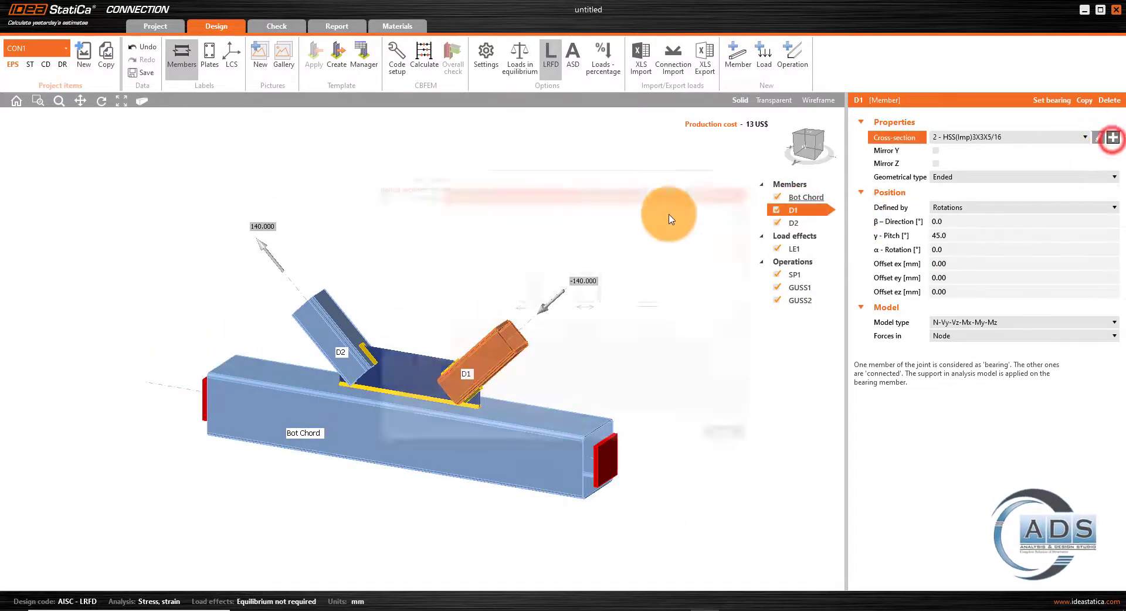
pyautogui.click(599, 222)
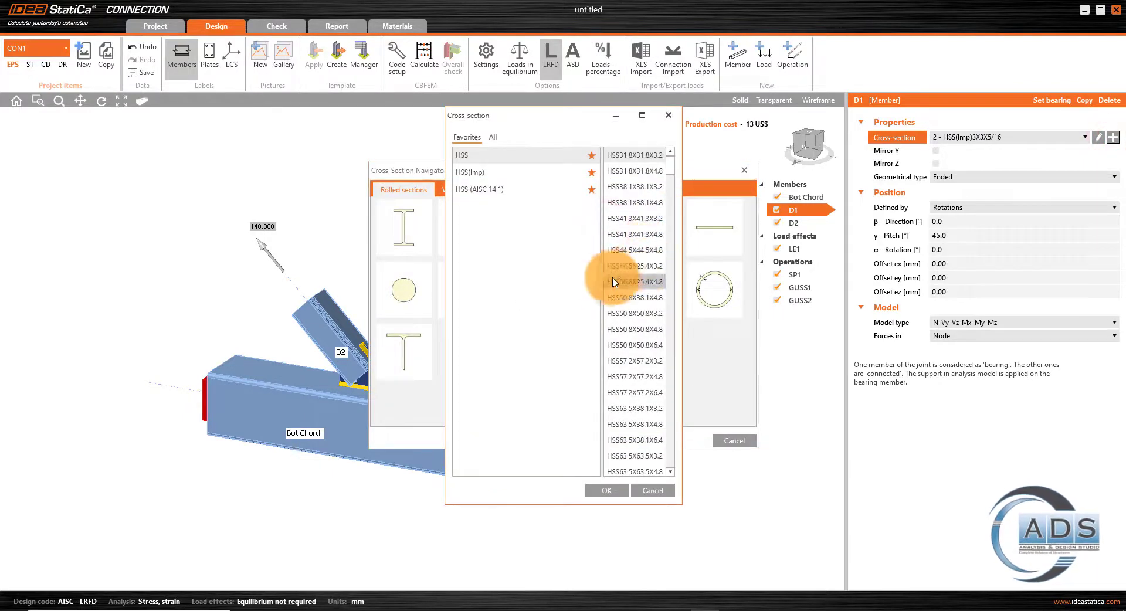
pyautogui.moveTo(602, 277); pyautogui.dragTo(531, 279)
pyautogui.scroll(-2, 522, 282)
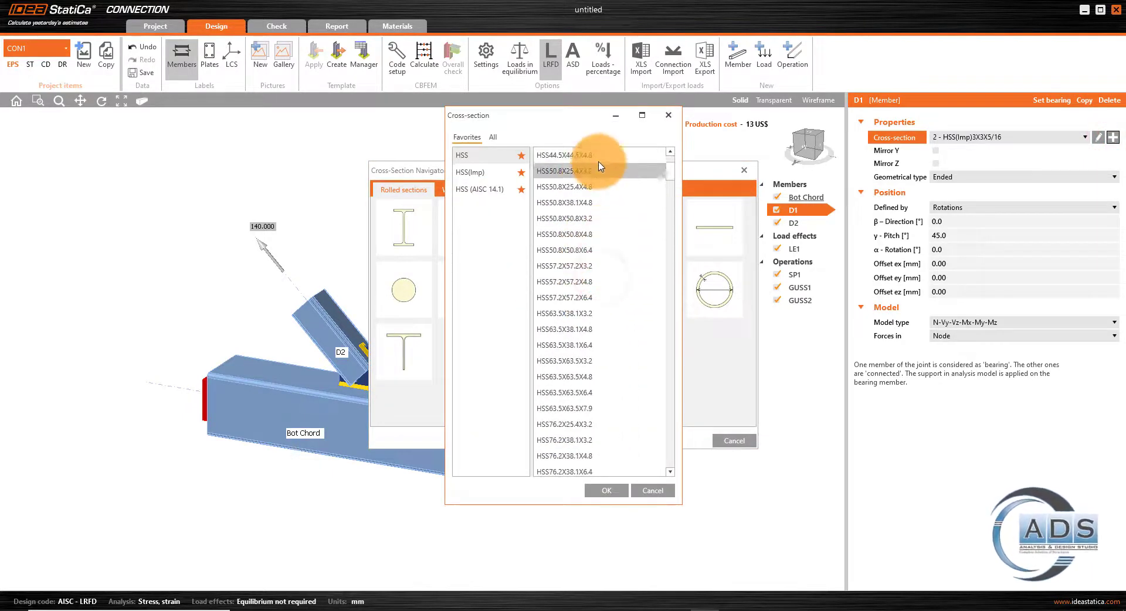
pyautogui.click(598, 220)
pyautogui.click(607, 491)
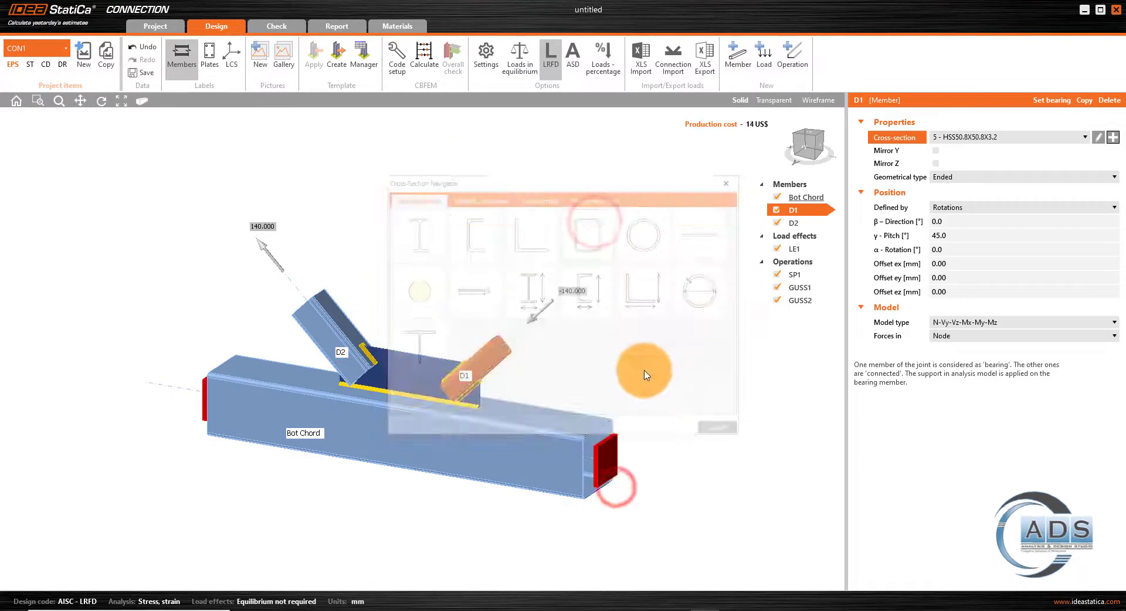
pyautogui.scroll(-2, 685, 346)
pyautogui.moveTo(684, 346); pyautogui.dragTo(584, 346, button='middle')
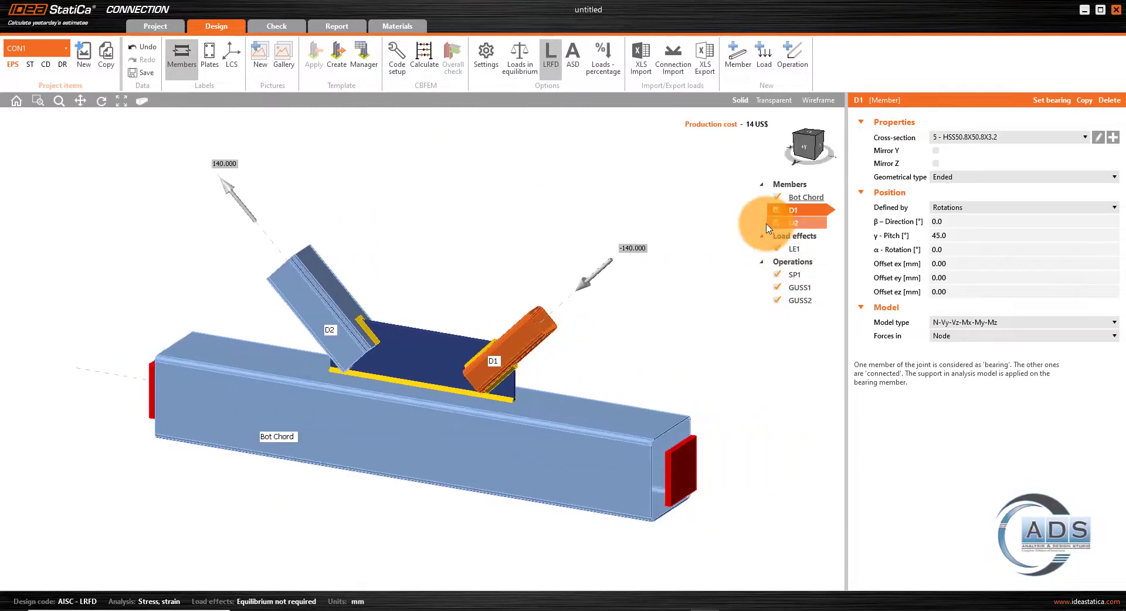
# Assign the existing cross-section HSS50.8X50.8X3.2 to diagonal D2
pyautogui.click(795, 224)
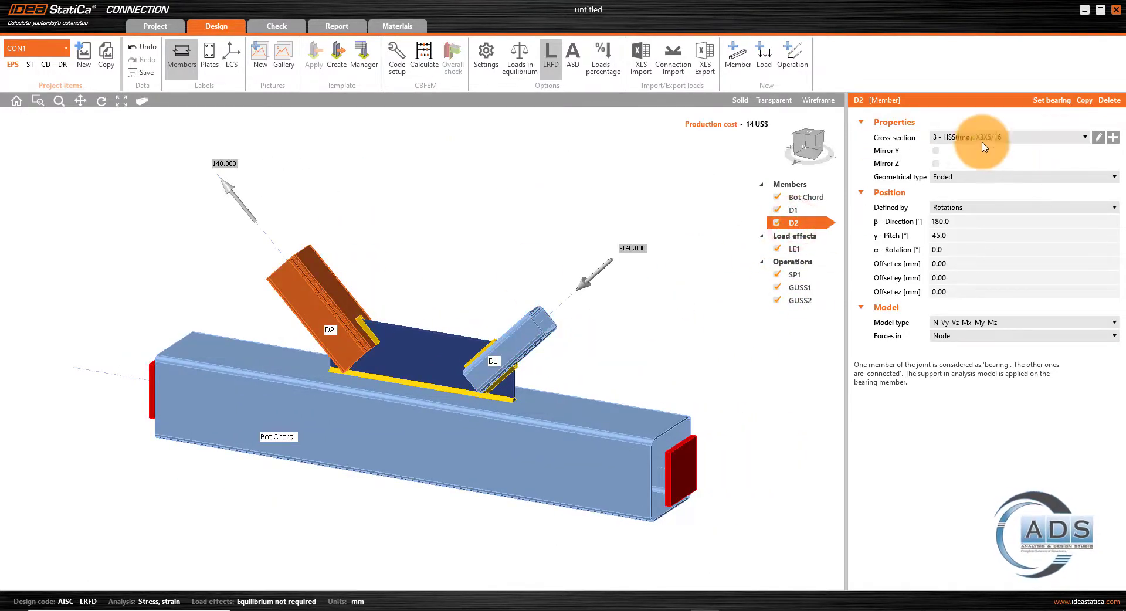
pyautogui.click(1077, 138)
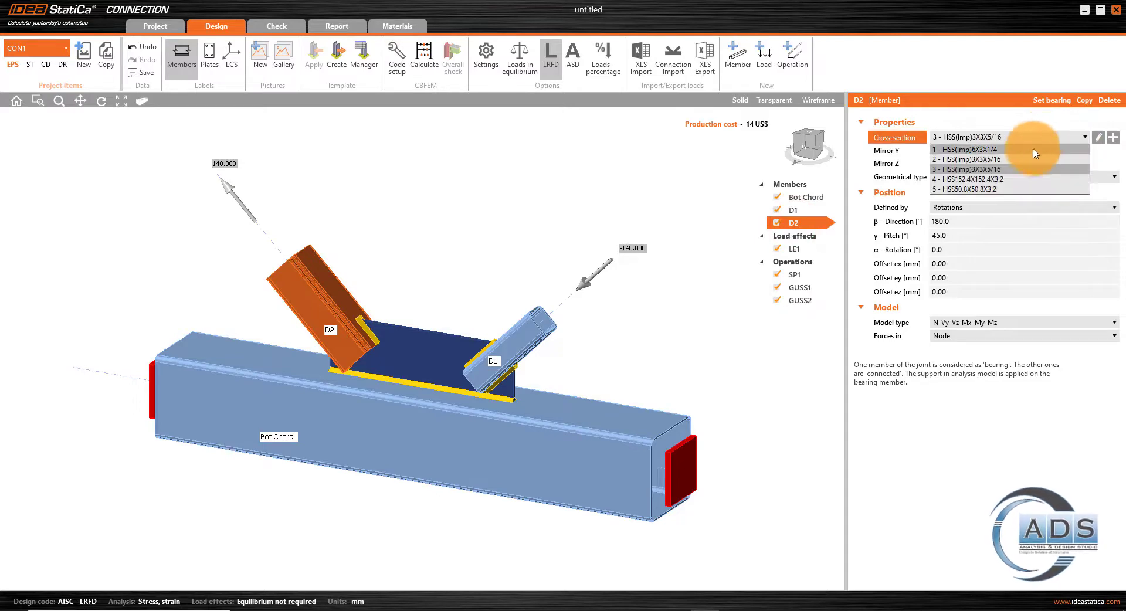
pyautogui.click(999, 190)
pyautogui.moveTo(625, 206); pyautogui.dragTo(467, 259, button='right')
pyautogui.moveTo(468, 258); pyautogui.dragTo(455, 261, button='middle')
pyautogui.moveTo(811, 147)
pyautogui.mouseDown()
pyautogui.moveTo(816, 136)
pyautogui.moveTo(837, 152)
pyautogui.moveTo(808, 153)
pyautogui.mouseUp()
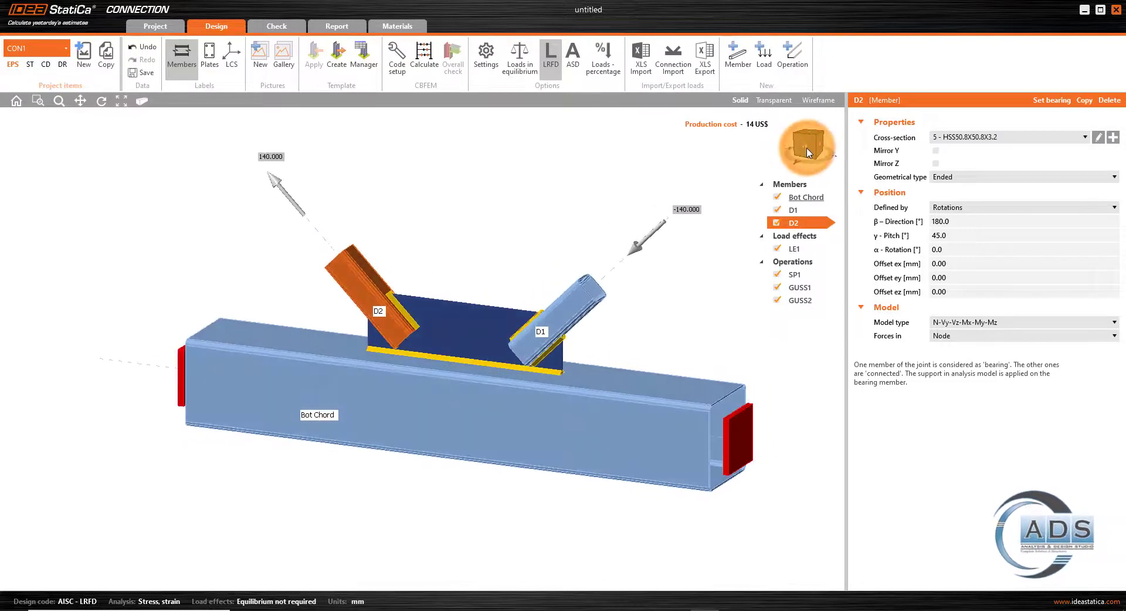
pyautogui.scroll(-2, 689, 276)
pyautogui.moveTo(705, 271); pyautogui.dragTo(674, 303, button='middle')
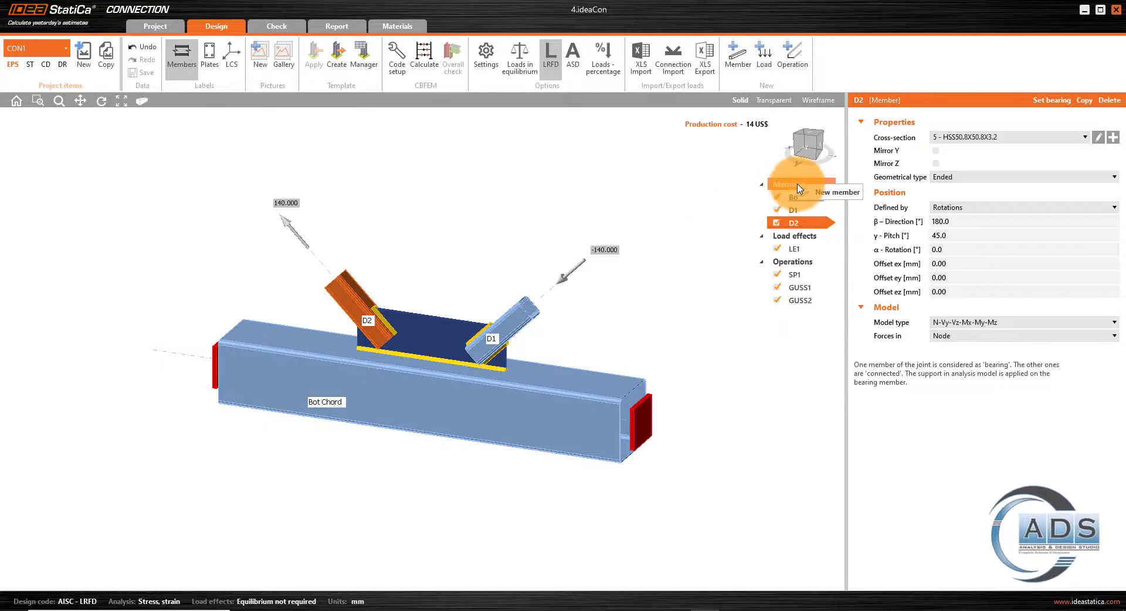
# Add a new member to the connection and rename it as Ver
pyautogui.click(740, 169)
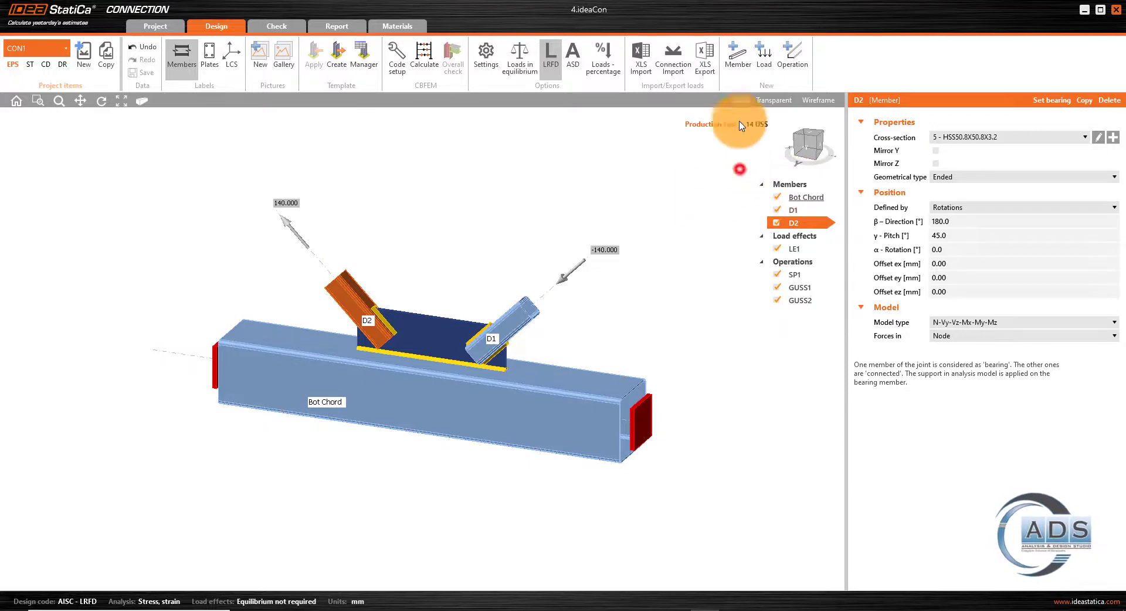
pyautogui.click(739, 57)
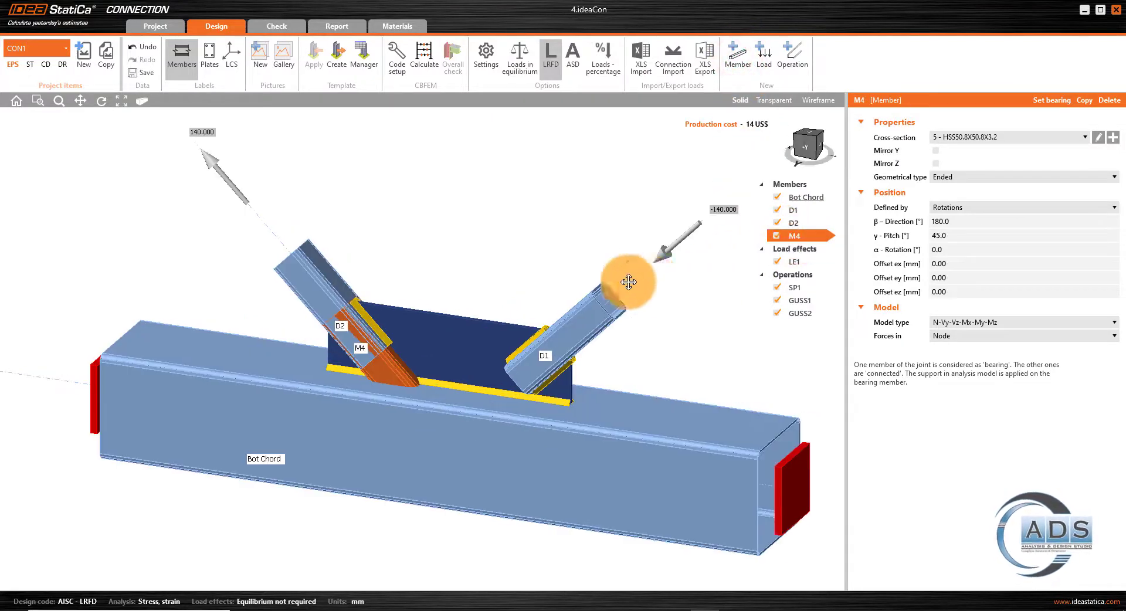
pyautogui.rightClick(794, 236)
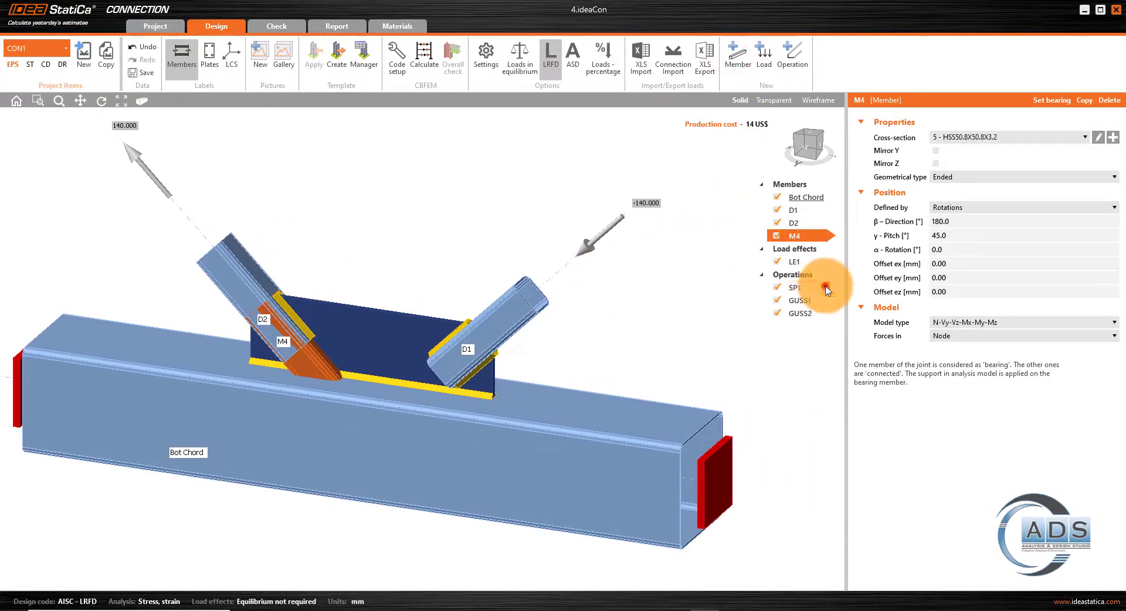
pyautogui.click(702, 267)
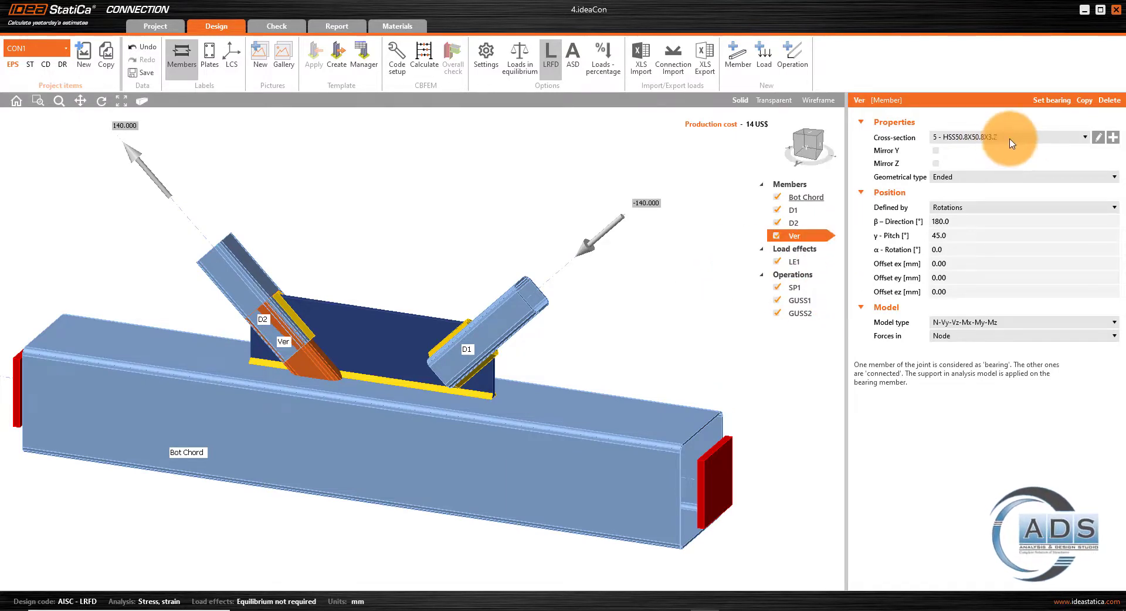
pyautogui.moveTo(607, 291); pyautogui.dragTo(596, 425, button='middle')
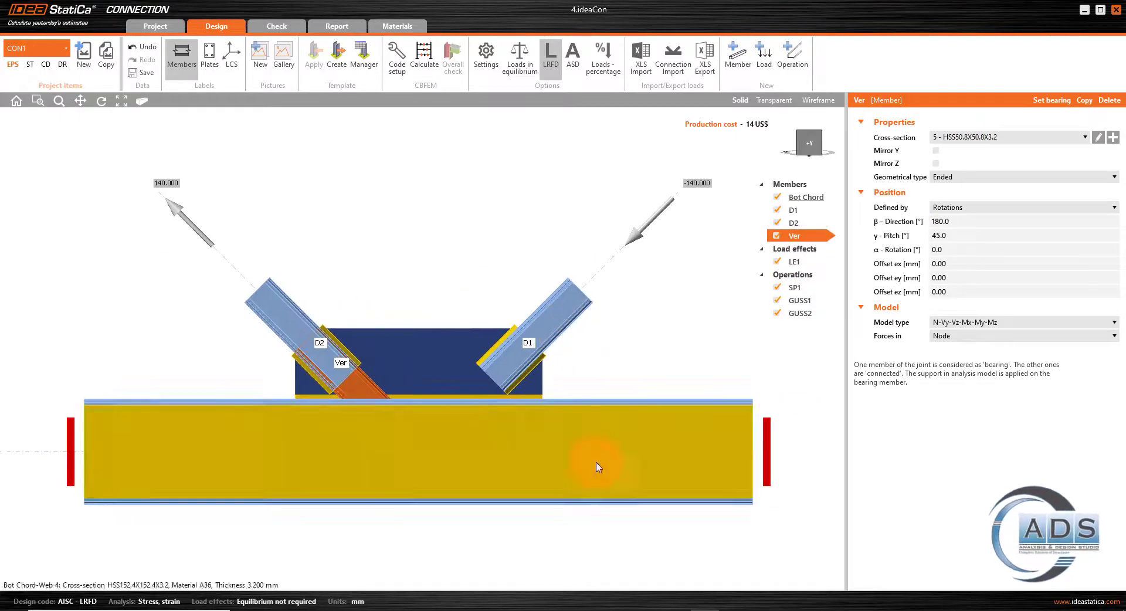
# Switch to MIDAS Gen and isolate the members meeting at the bottom chord joint as centrelines with their nodes displayed
pyautogui.click(540, 610)
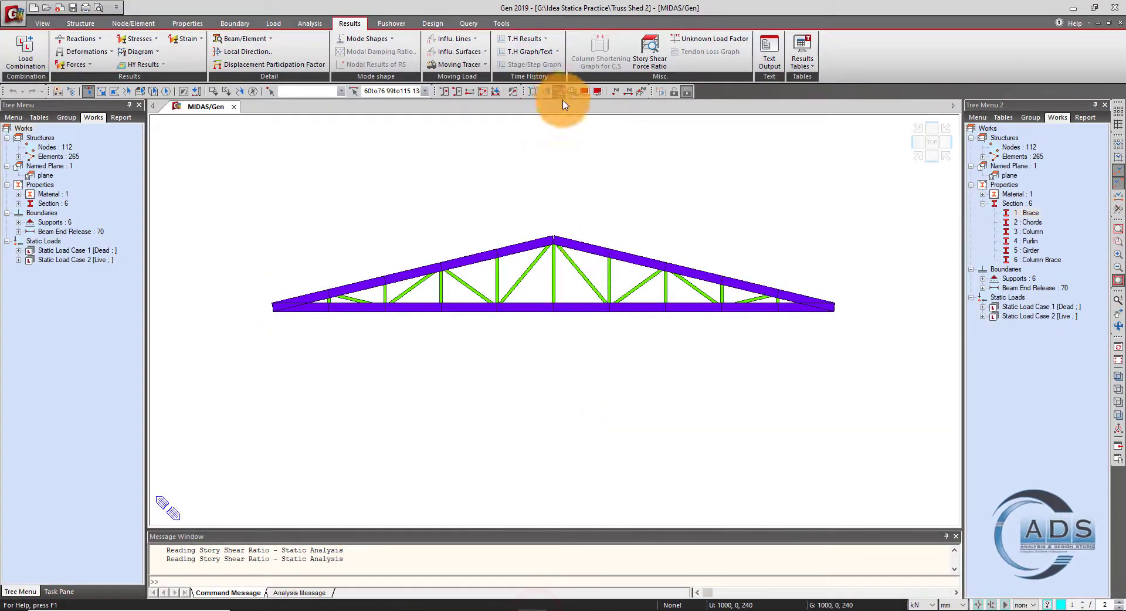
pyautogui.click(557, 94)
pyautogui.scroll(-2, 546, 275)
pyautogui.click(508, 315)
pyautogui.click(444, 92)
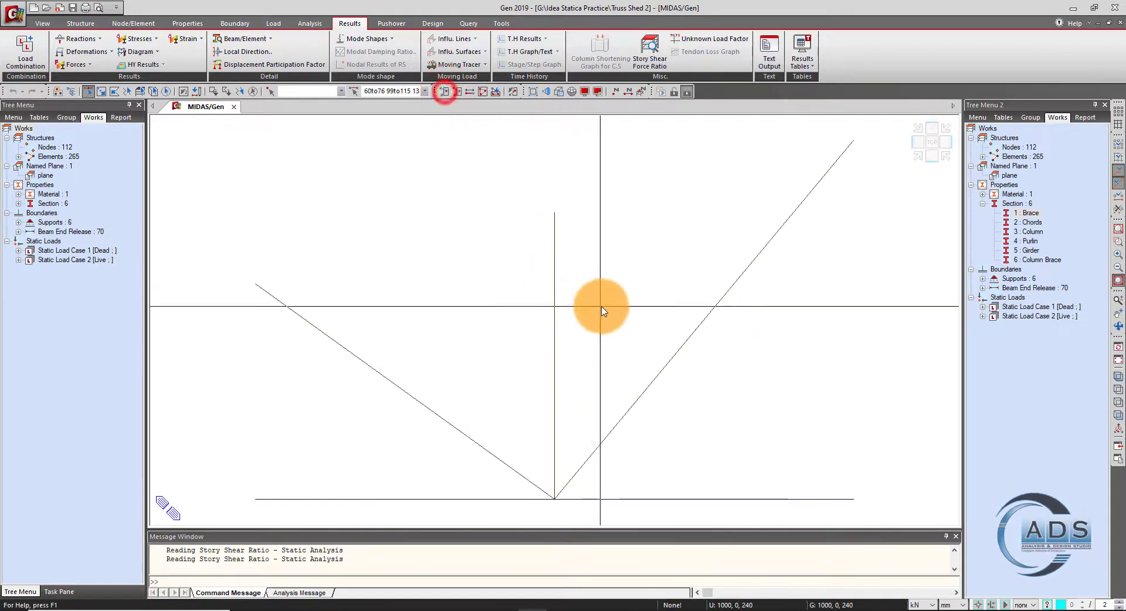
pyautogui.scroll(-2, 610, 307)
pyautogui.click(667, 352)
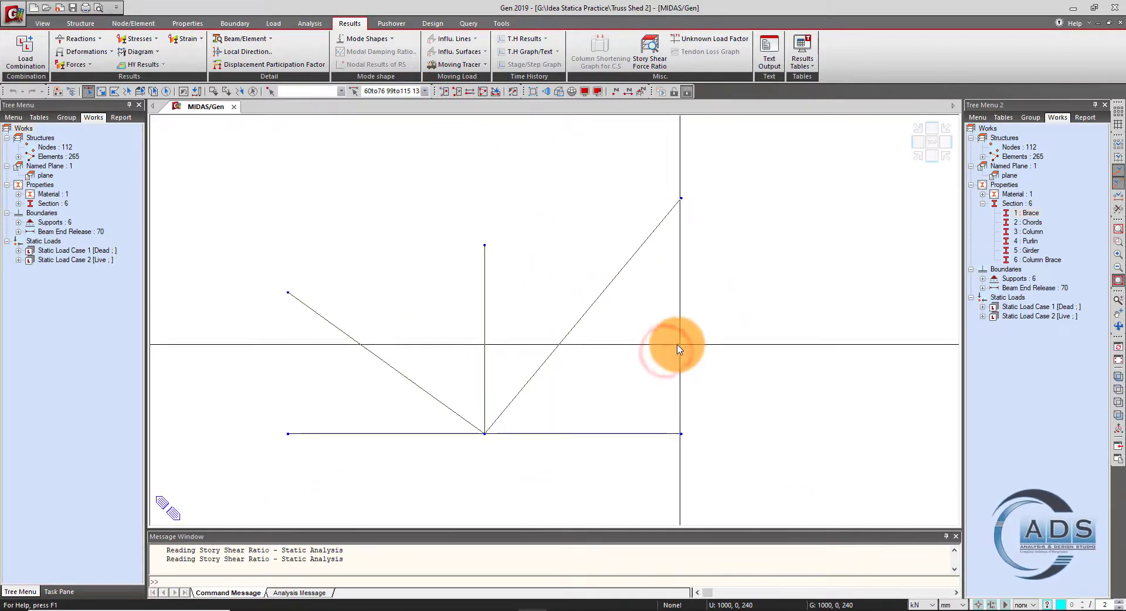
# Query the joint node and the end nodes of both diagonals and the bottom chord for their coordinates and distances
pyautogui.click(469, 24)
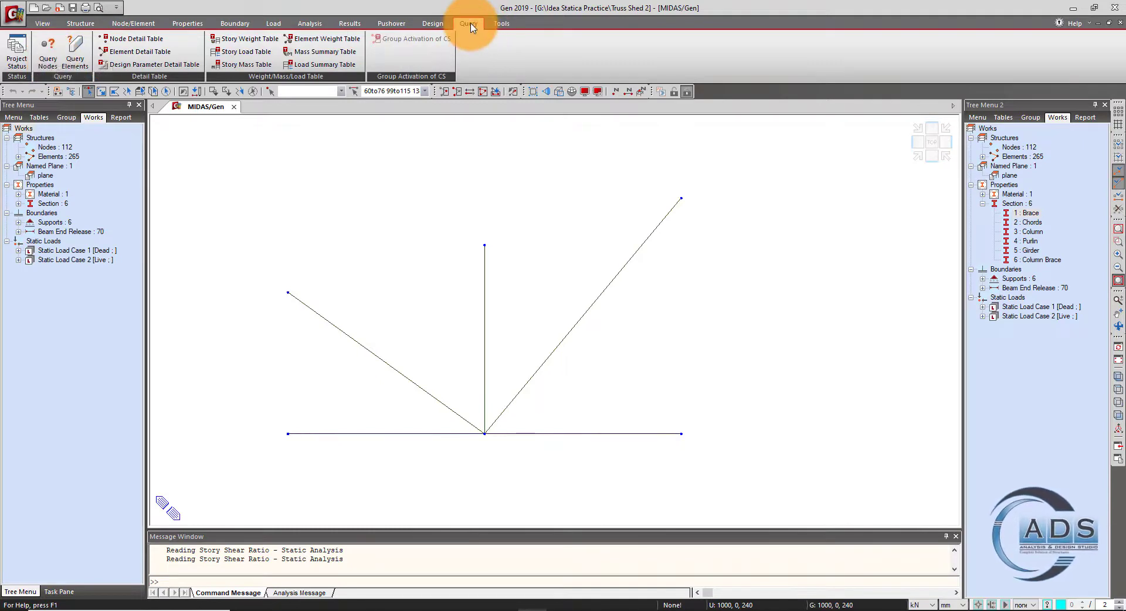
pyautogui.click(48, 53)
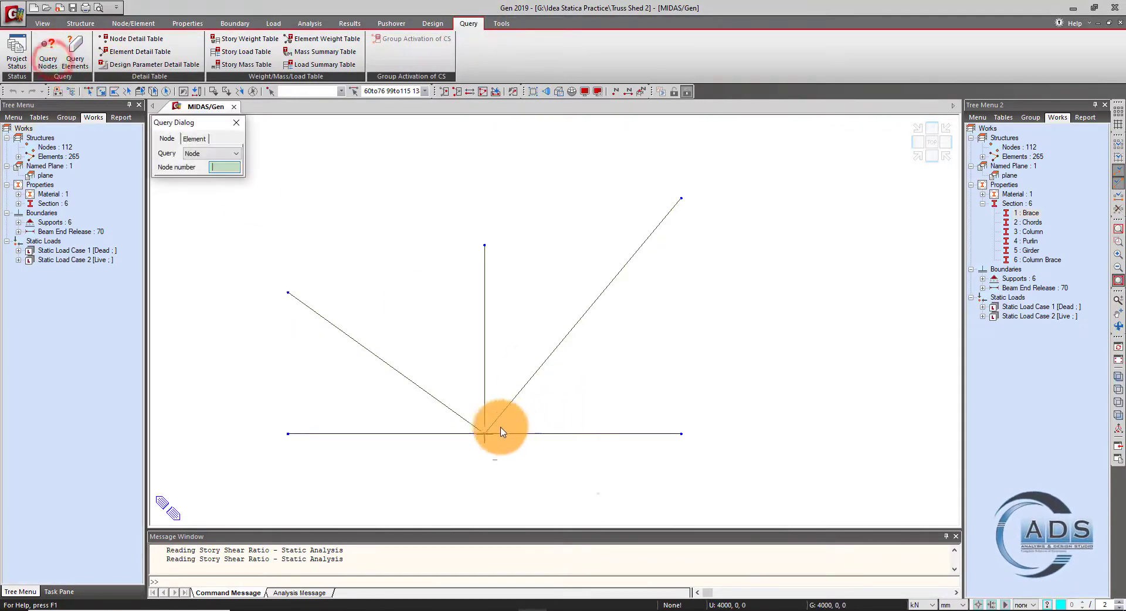
pyautogui.click(485, 434)
pyautogui.click(681, 434)
pyautogui.click(682, 198)
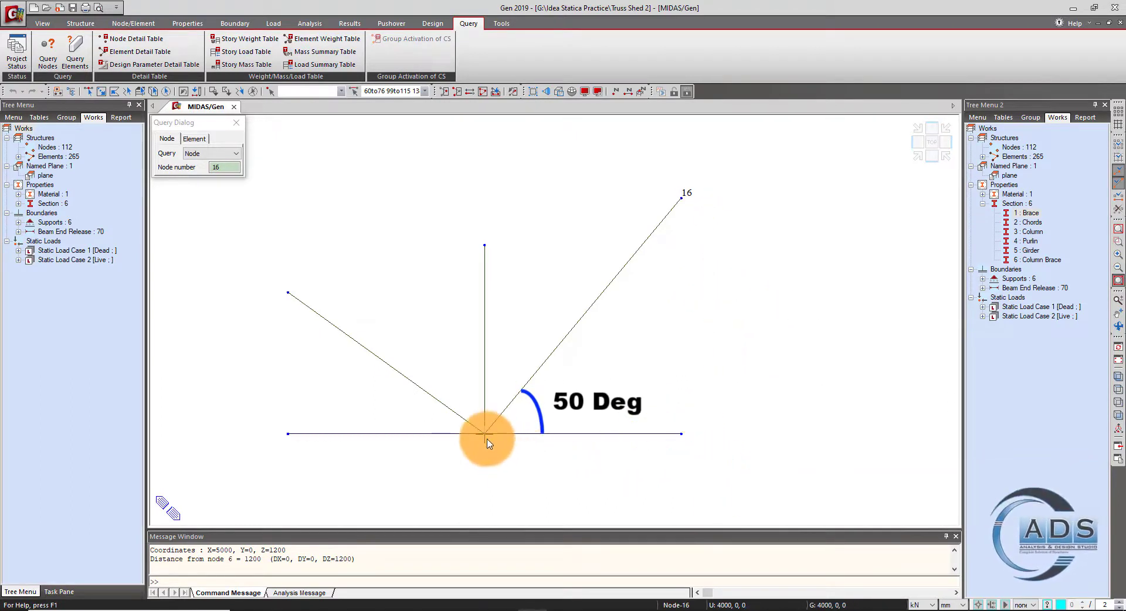
pyautogui.click(288, 434)
pyautogui.click(288, 294)
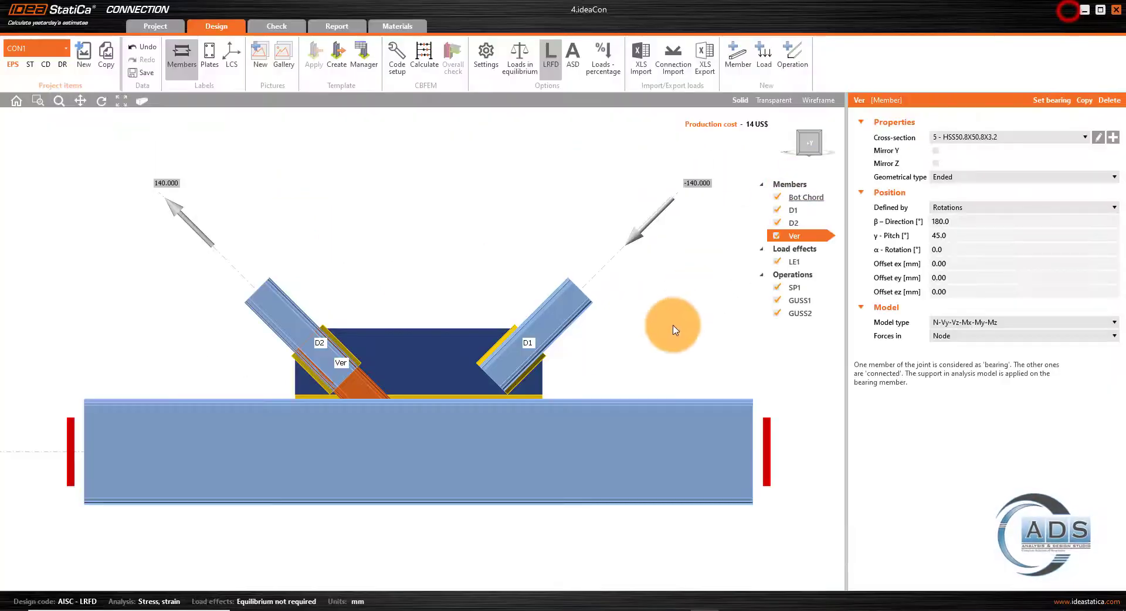
# Switch back to IDEA StatiCa Connection and set the pitch of diagonal D1 to 50°
pyautogui.click(528, 328)
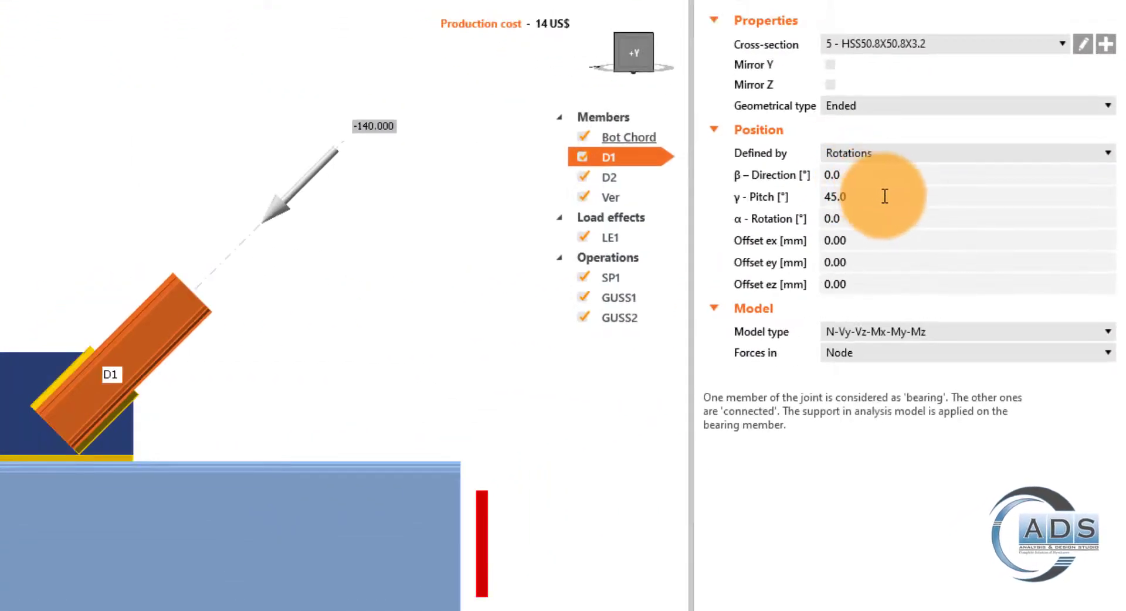
pyautogui.click(884, 196)
pyautogui.write('50')
pyautogui.press('Return')
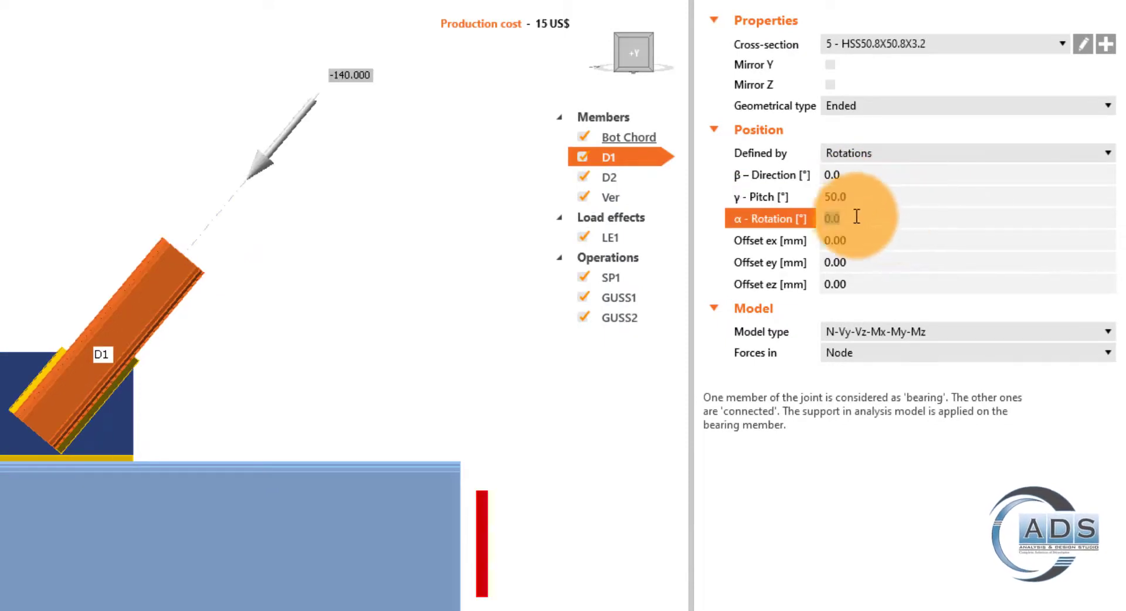
pyautogui.click(870, 177)
pyautogui.click(866, 198)
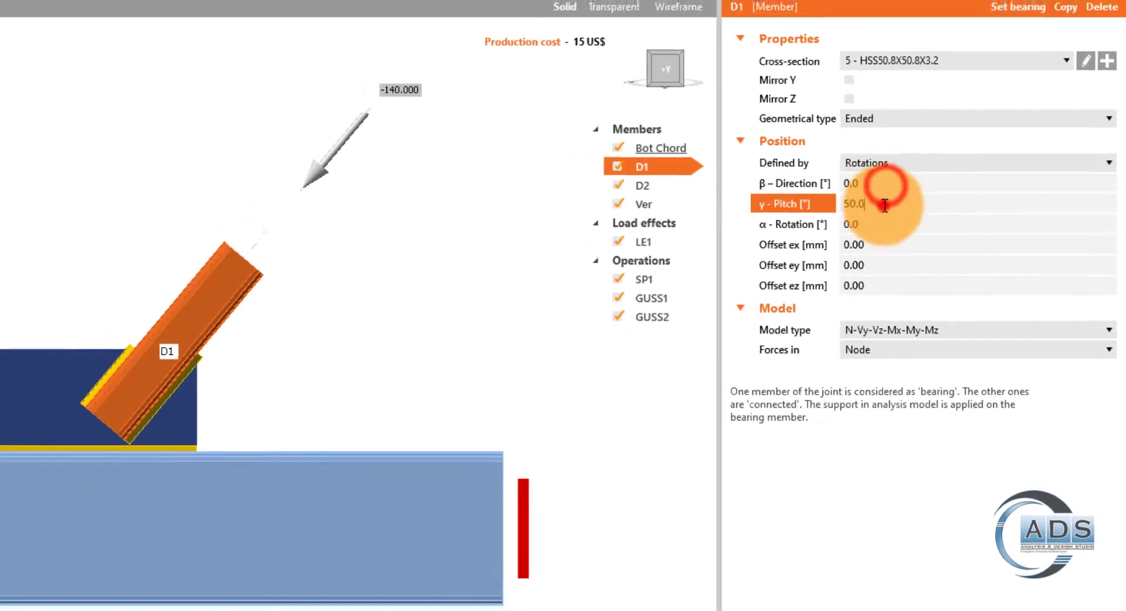
pyautogui.click(636, 54)
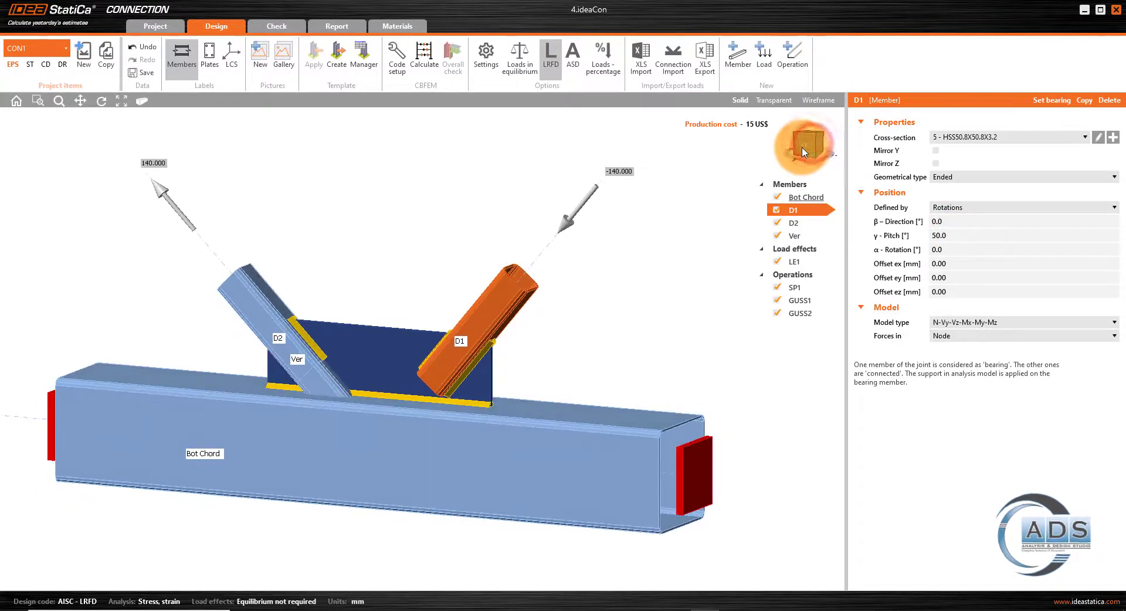
pyautogui.click(993, 235)
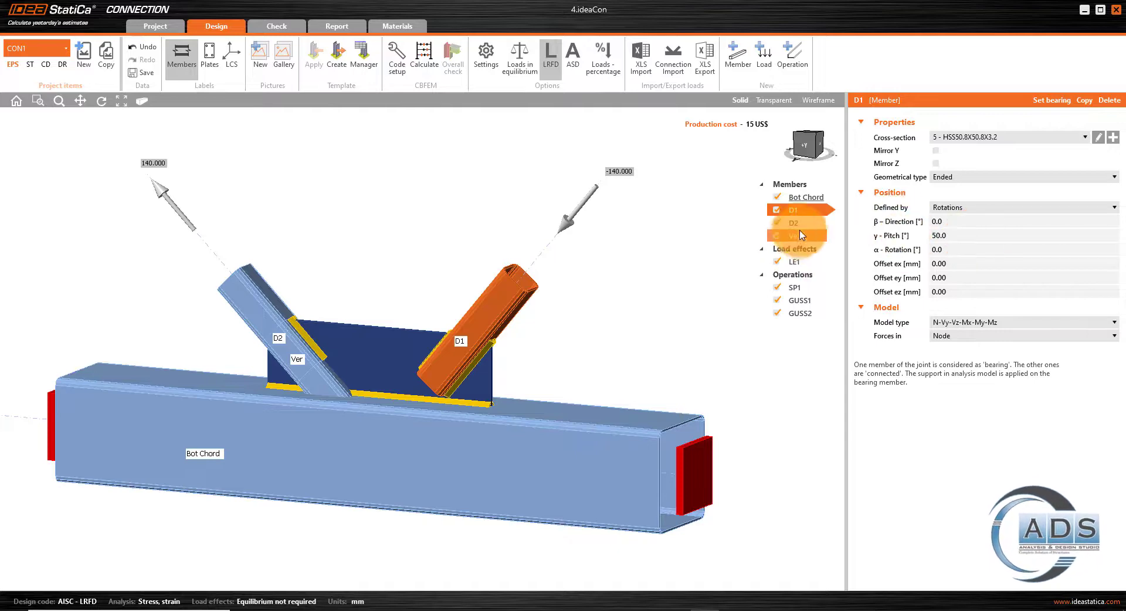
# Set the pitch of diagonal D2 to 35°
pyautogui.click(793, 222)
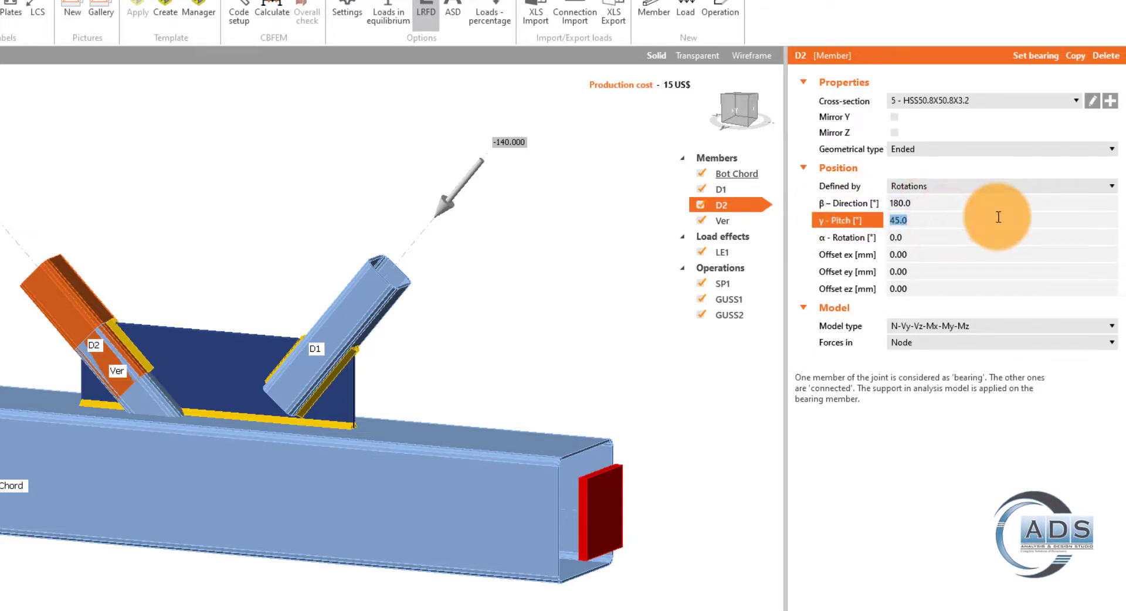
pyautogui.press('Tab')
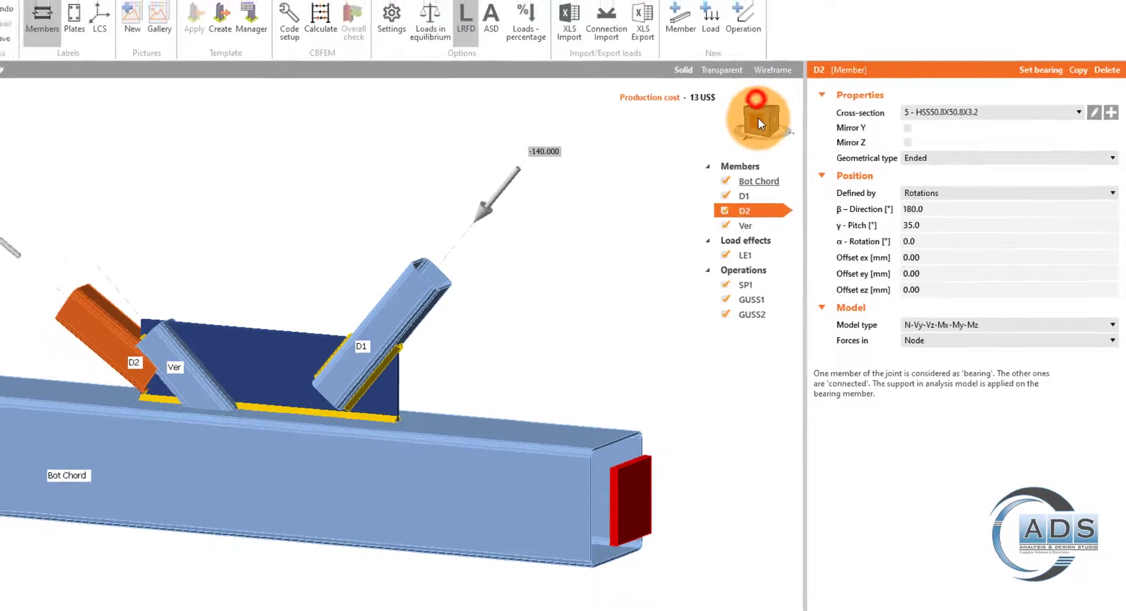
pyautogui.click(754, 117)
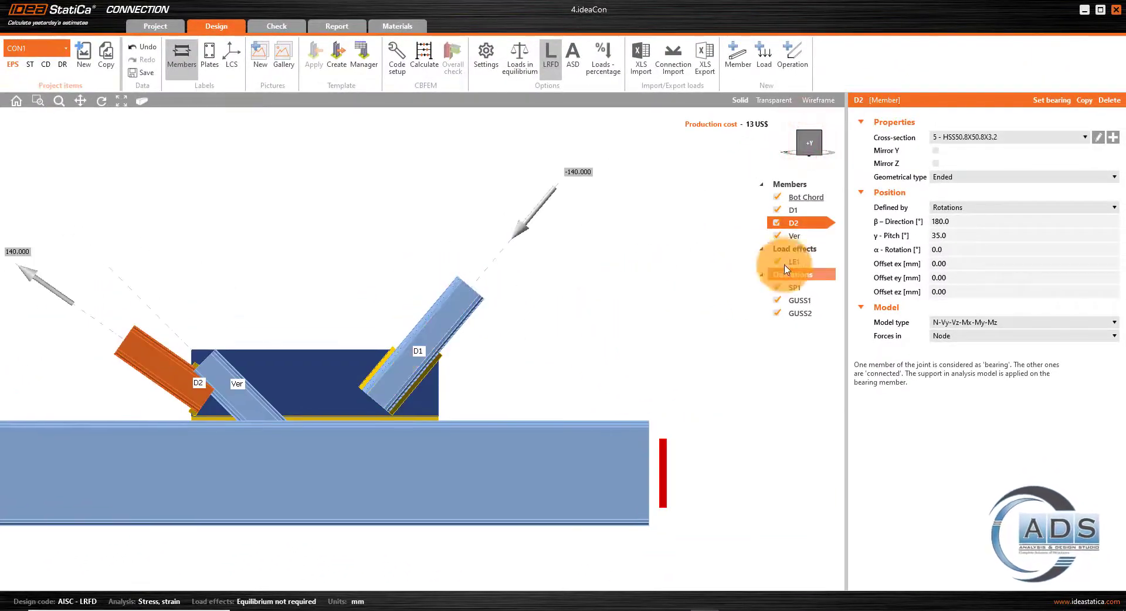
# Set the member Ver to direction 0° and pitch 90° so it stands vertically on the chord
pyautogui.click(793, 236)
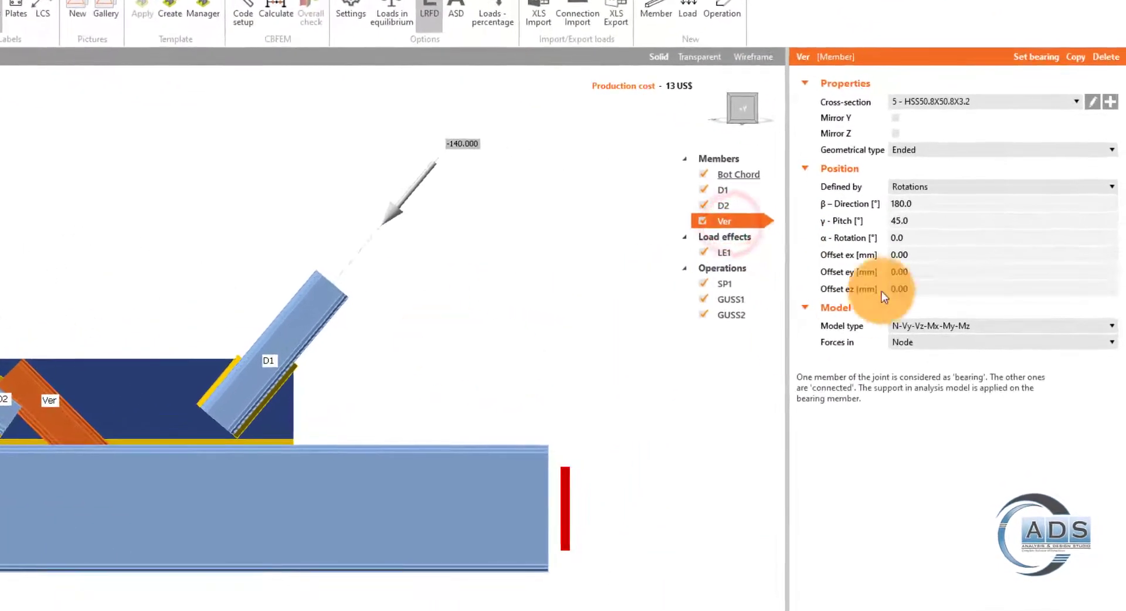
pyautogui.click(936, 204)
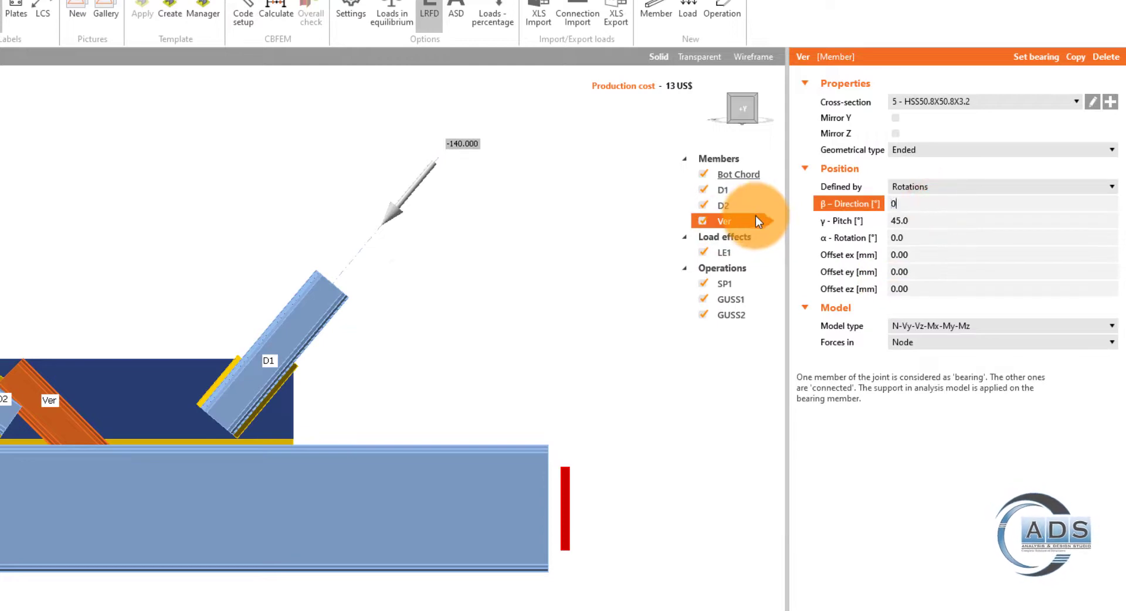
pyautogui.write('0')
pyautogui.press('Tab')
pyautogui.write('90')
pyautogui.press('Tab')
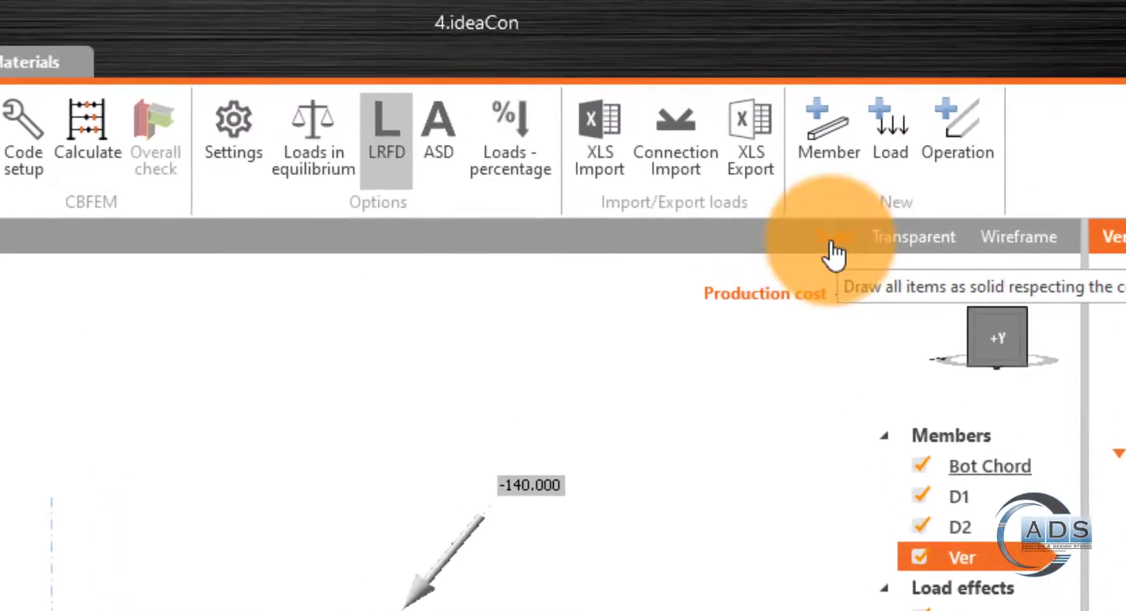
# Compare the connection in solid, transparent and wireframe display, and leave it in transparent display
pyautogui.click(738, 101)
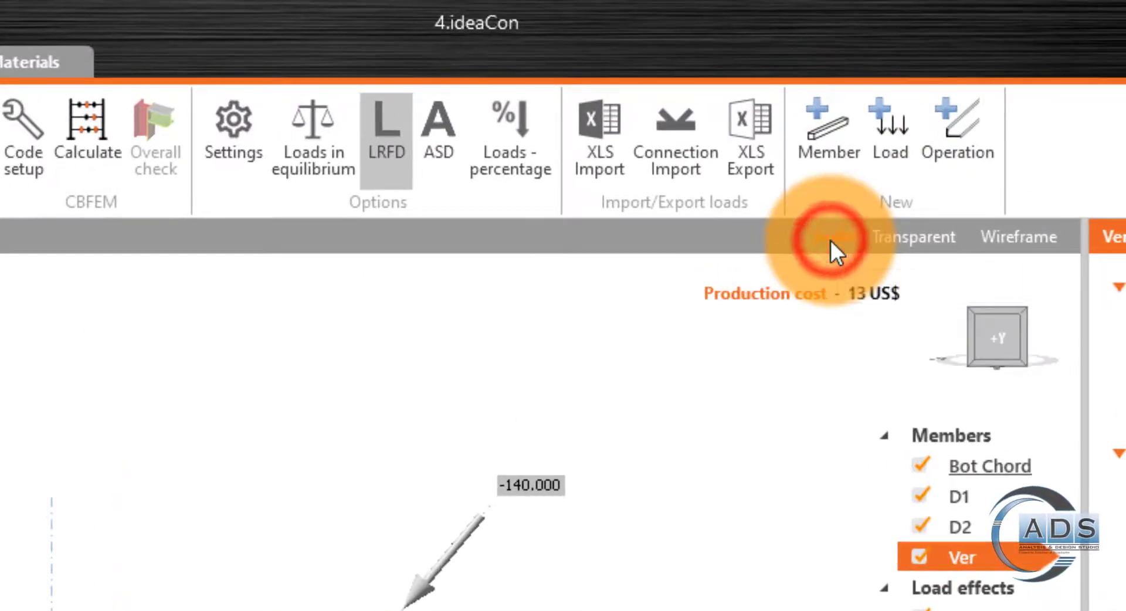
pyautogui.click(915, 239)
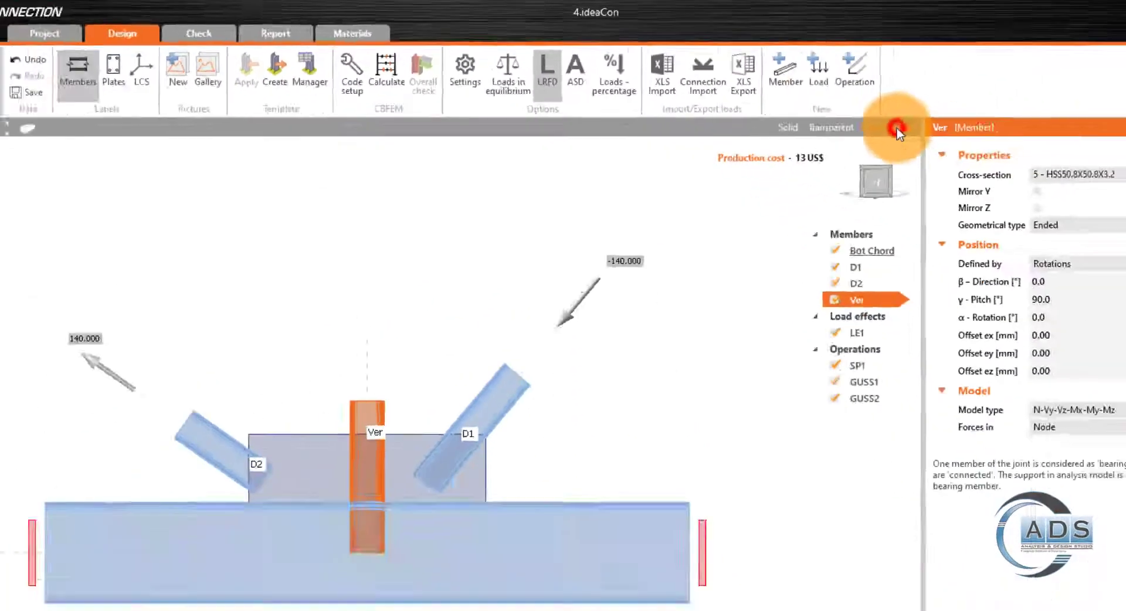
pyautogui.click(821, 102)
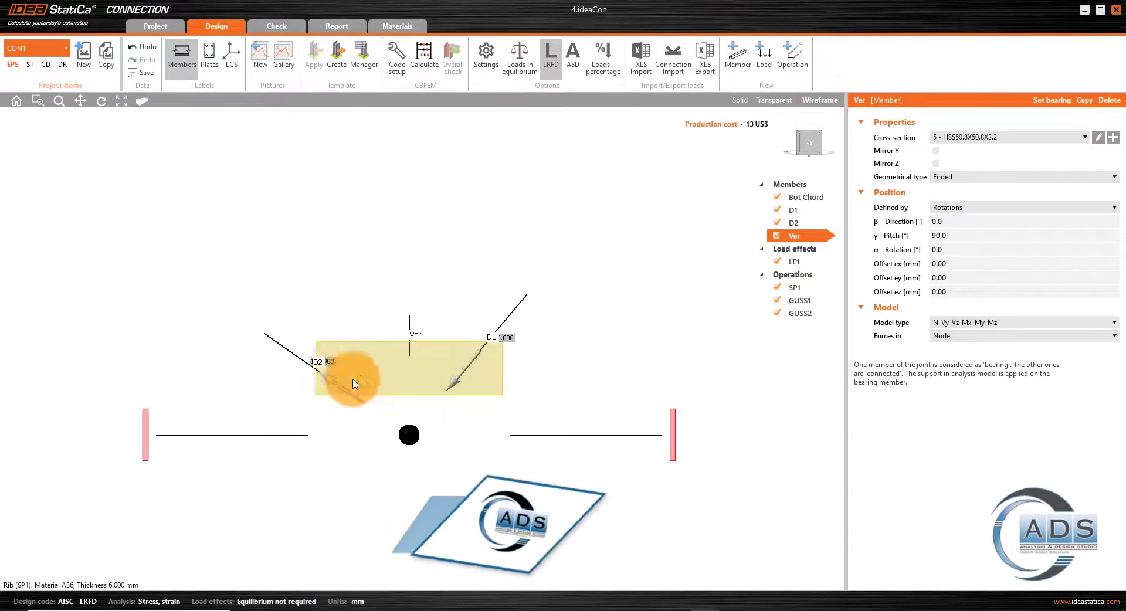
pyautogui.click(745, 101)
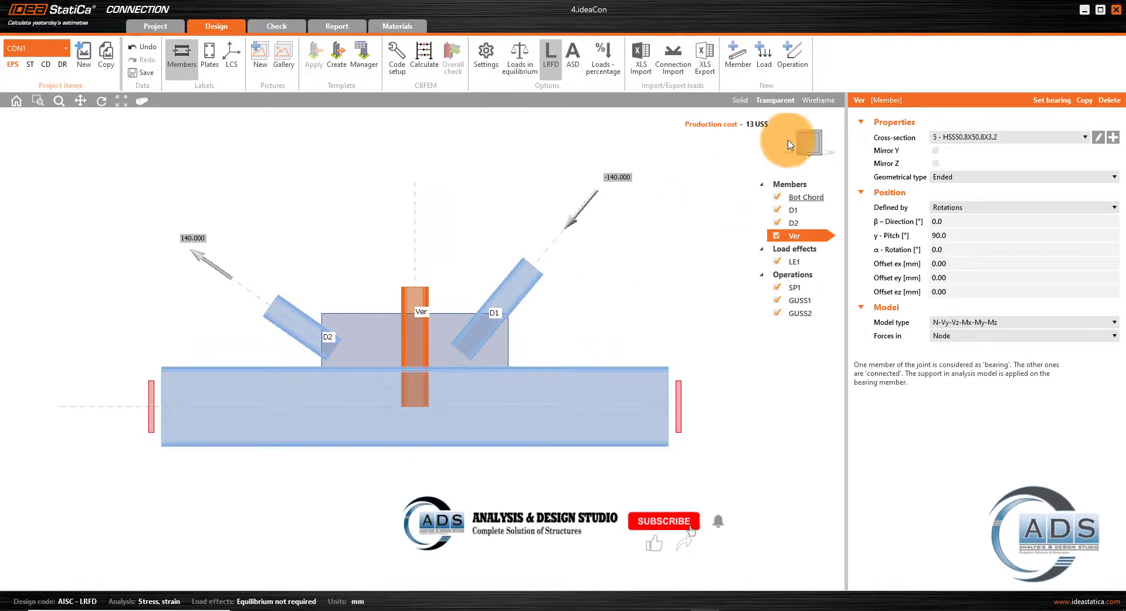
pyautogui.click(821, 103)
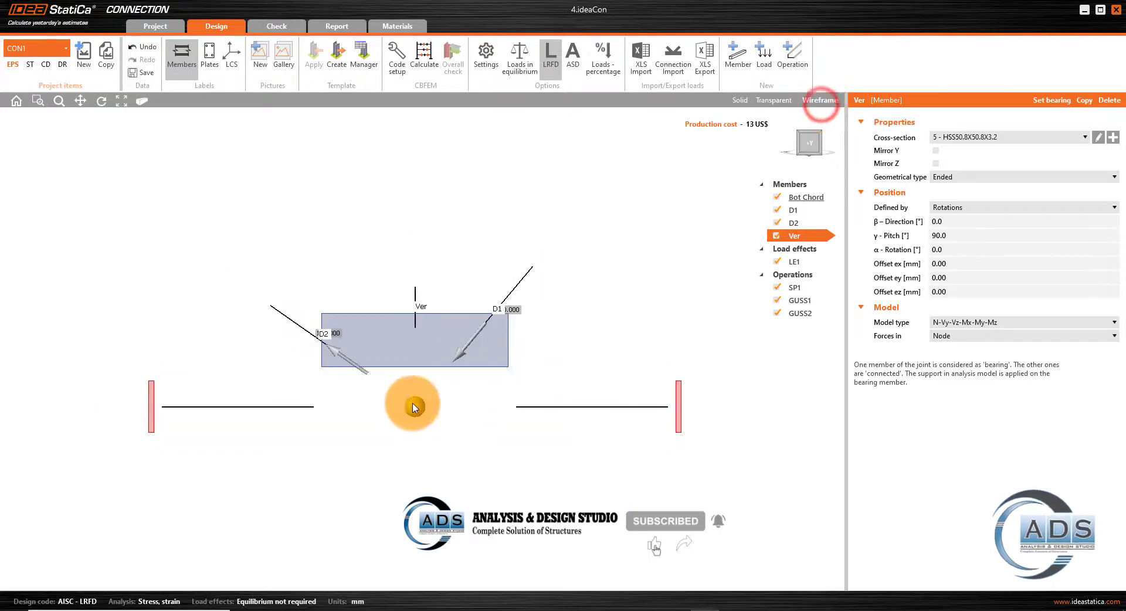
pyautogui.click(775, 100)
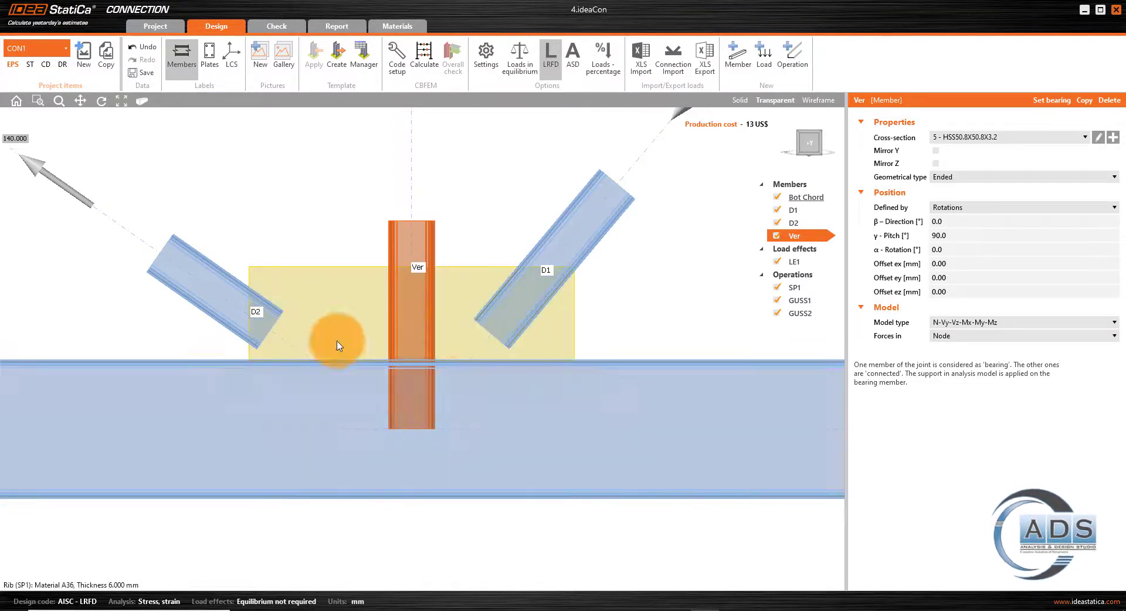
# Select the stiffening plate SP1 and examine its width and height dimensions relative to the two diagonals and the vertical
pyautogui.scroll(-2, 413, 427)
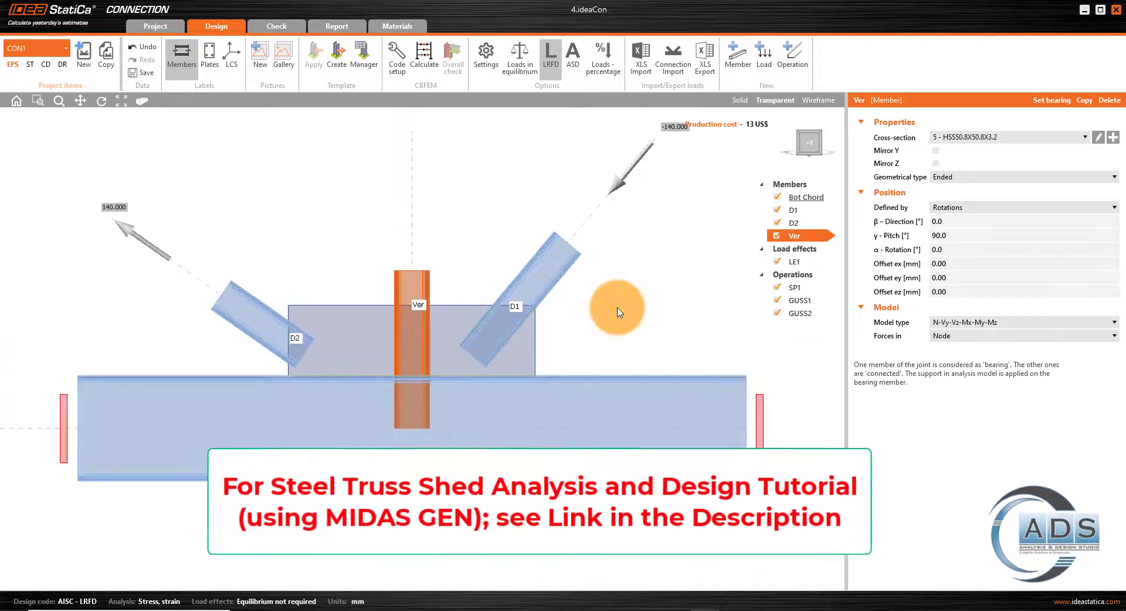
pyautogui.moveTo(630, 319)
pyautogui.mouseDown(button='middle')
pyautogui.moveTo(612, 332)
pyautogui.moveTo(637, 323)
pyautogui.mouseUp(button='middle')
pyautogui.click(532, 368)
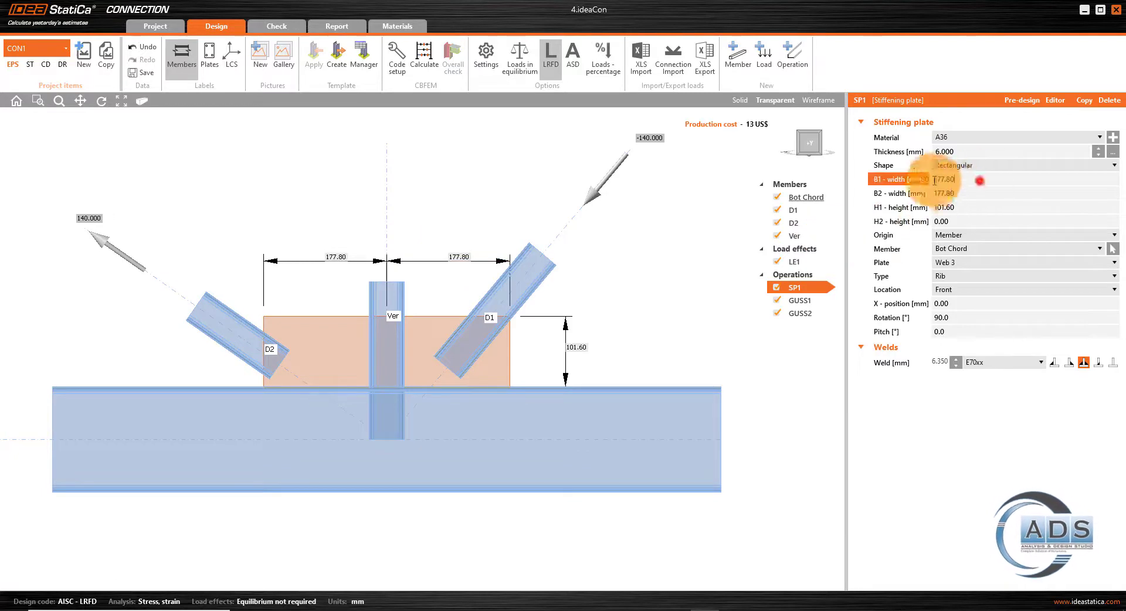
pyautogui.click(635, 275)
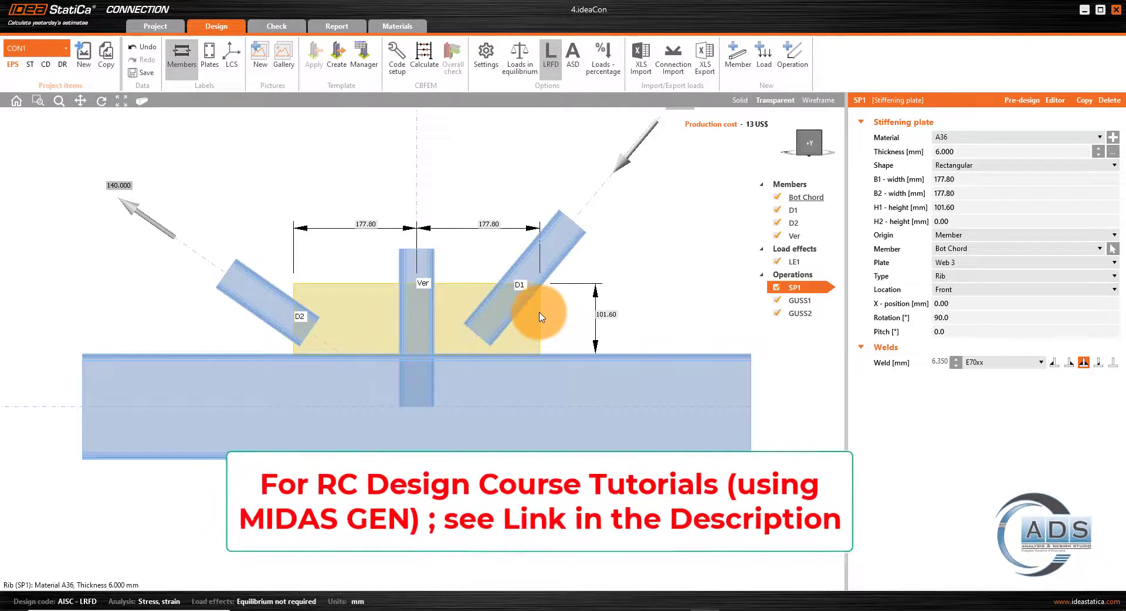
pyautogui.scroll(2, 553, 282)
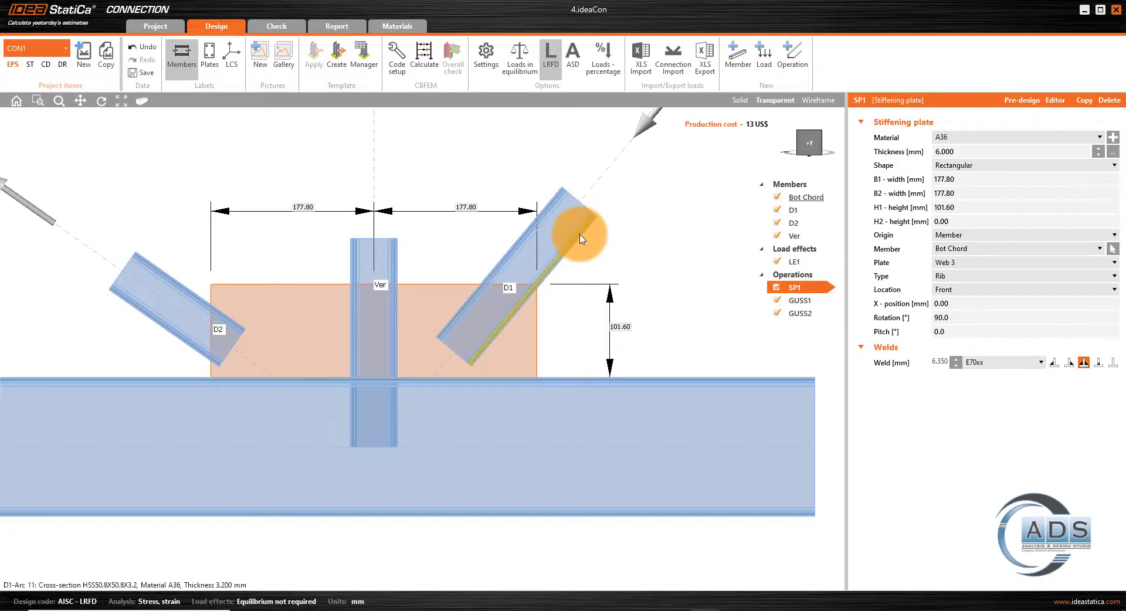
pyautogui.scroll(-3, 658, 326)
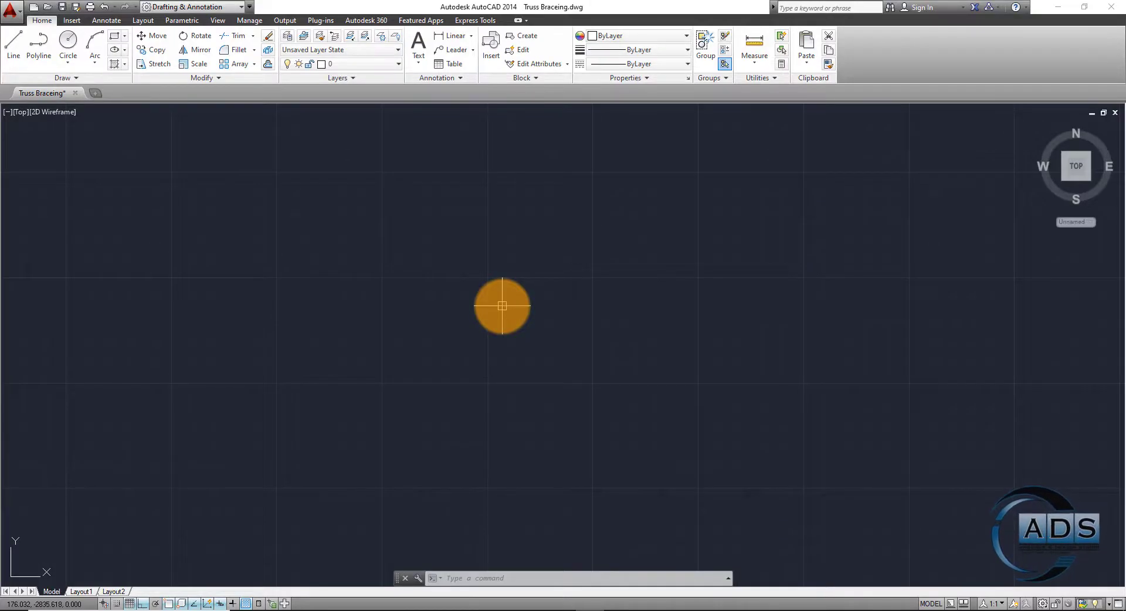
# Switch to AutoCAD and confirm the drawing units as decimal millimetres with 0.000 length precision
pyautogui.moveTo(502, 306); pyautogui.dragTo(498, 288, button='middle')
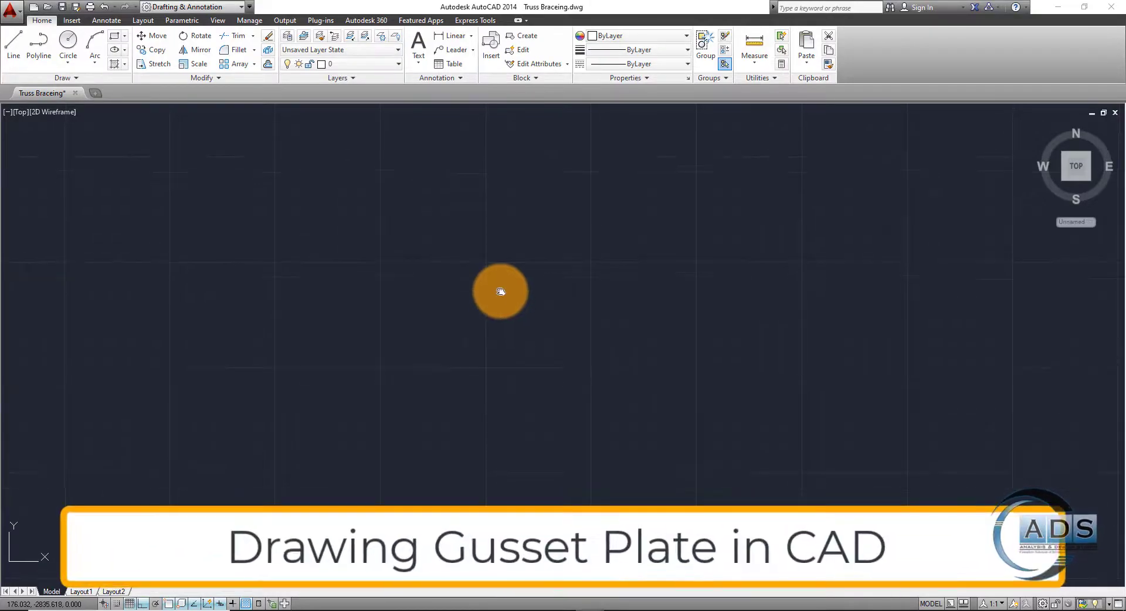
pyautogui.write('units')
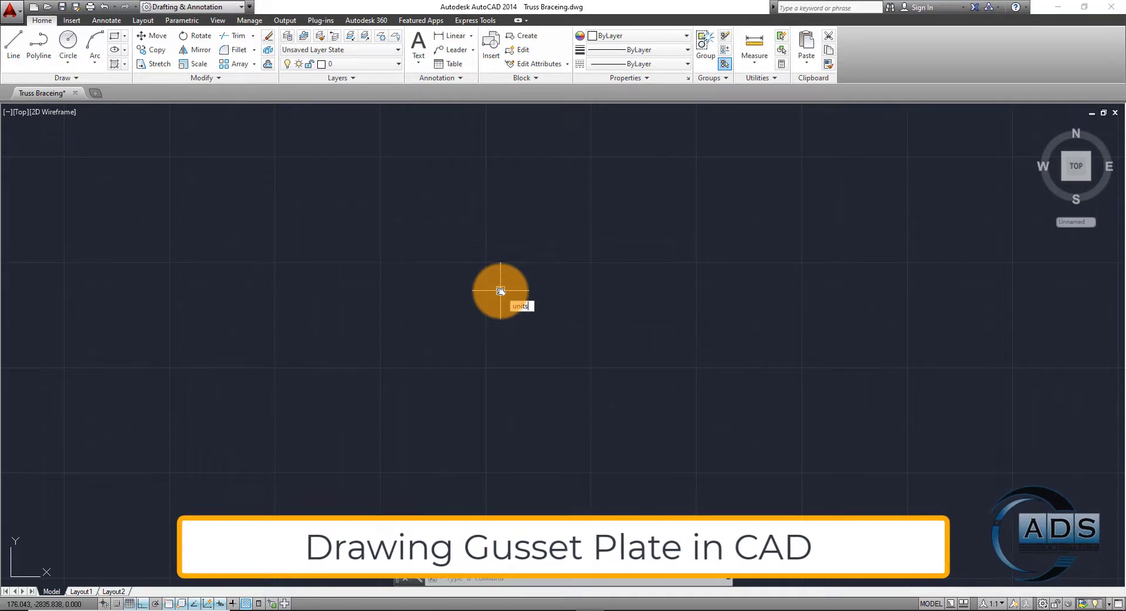
pyautogui.press('Return')
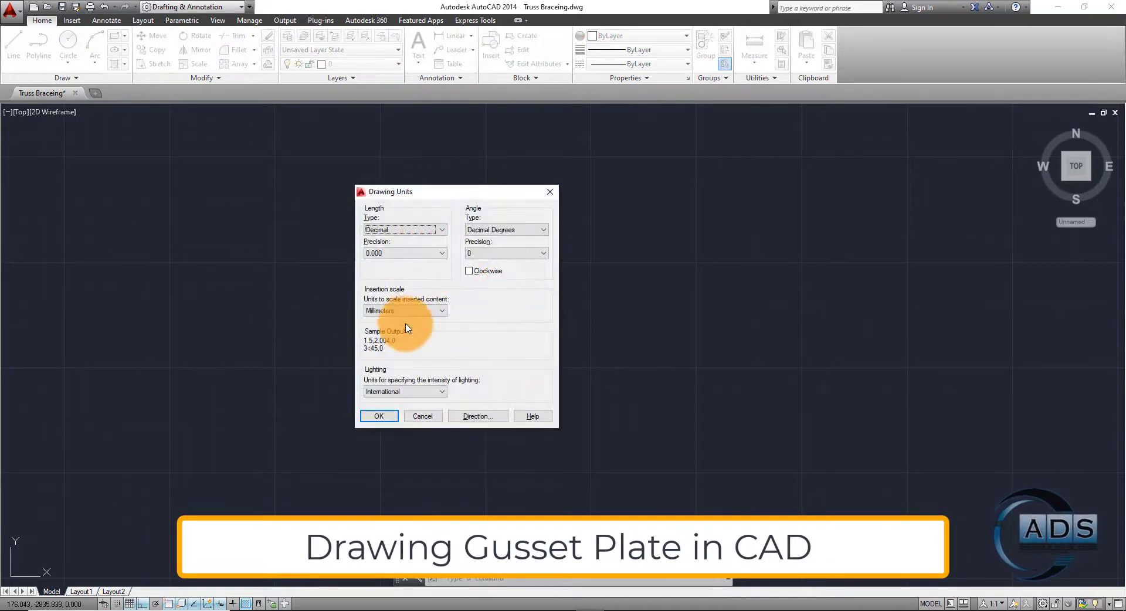
pyautogui.click(408, 315)
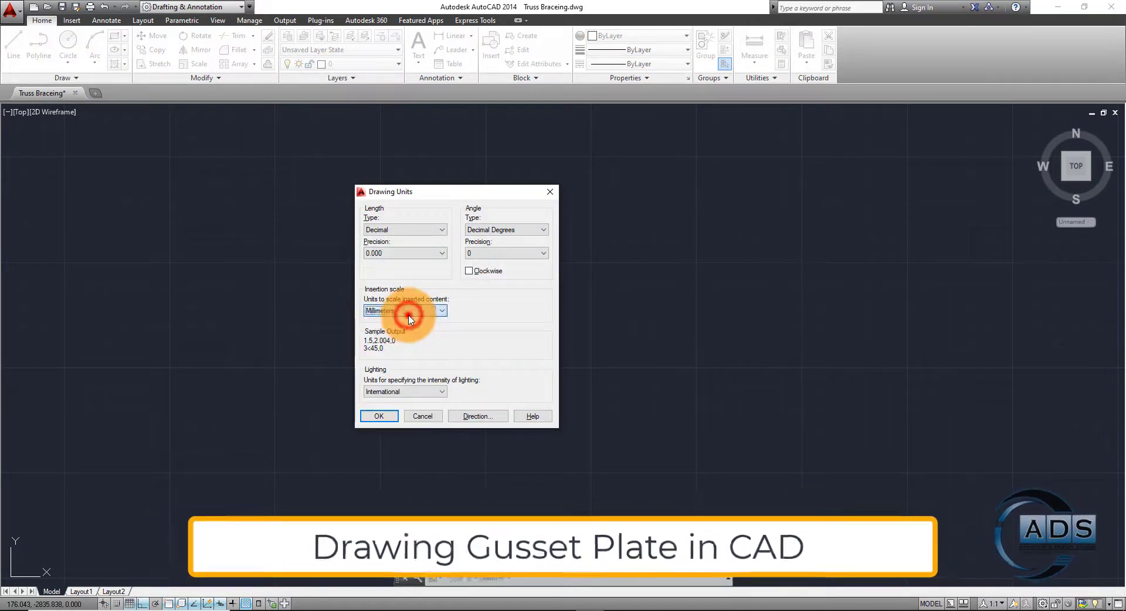
pyautogui.click(393, 256)
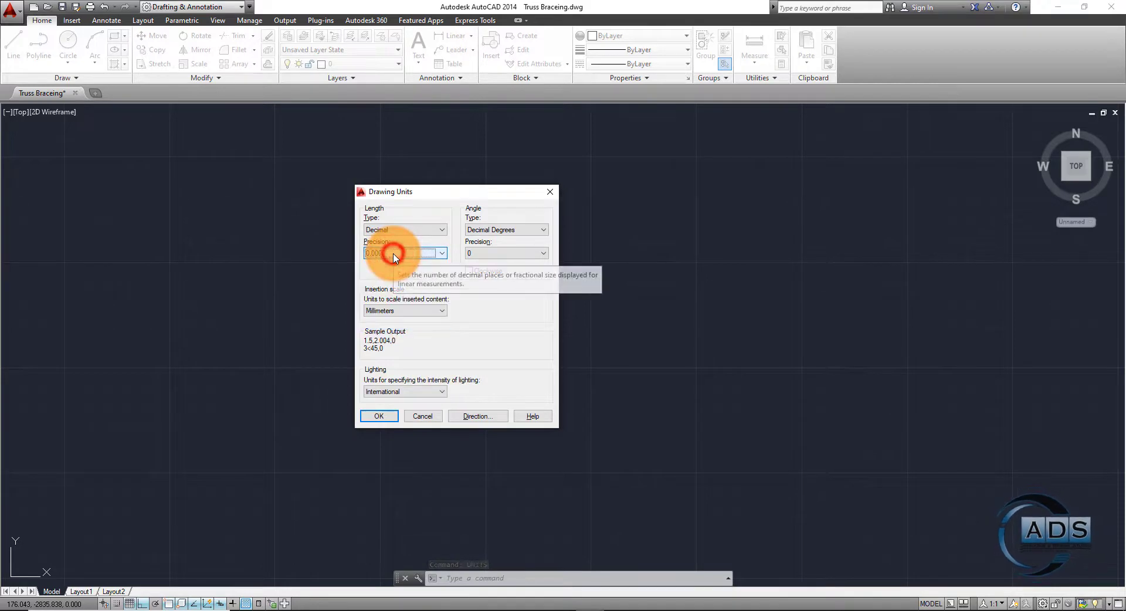
pyautogui.click(380, 416)
# Draw a 5000 by 152.4 mm rectangle for the bottom chord
pyautogui.write('rec')
pyautogui.press('Return')
pyautogui.click(234, 262)
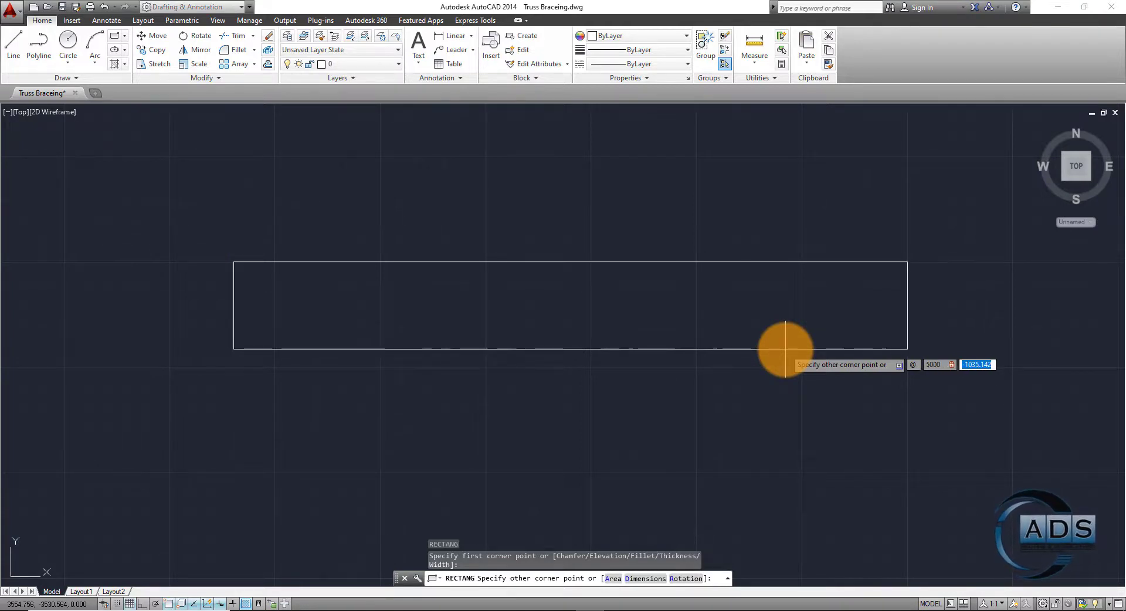
pyautogui.press('Return')
pyautogui.scroll(2, 411, 270)
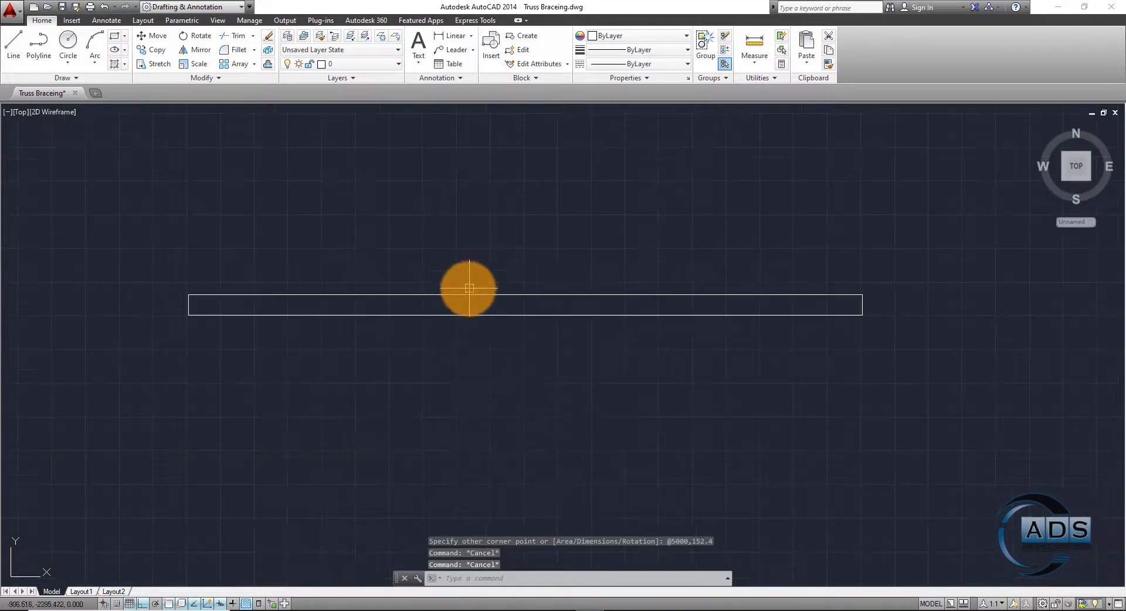
# Draw a horizontal centreline from the midpoint of the chord rectangle's left edge to beyond its right edge
pyautogui.write('l')
pyautogui.press('Return')
pyautogui.click(189, 307)
pyautogui.click(973, 312)
pyautogui.press('Escape')
pyautogui.press('Escape')
pyautogui.click(938, 345)
pyautogui.press('Escape')
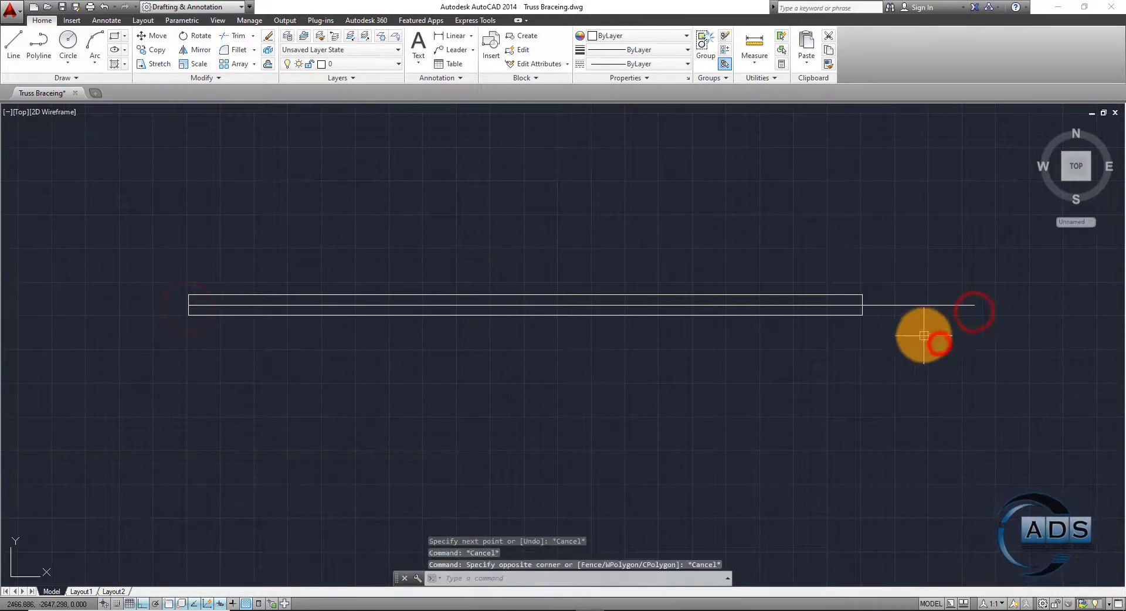
pyautogui.write('tr')
pyautogui.press('Return')
pyautogui.click(959, 360)
pyautogui.click(925, 289)
pyautogui.press('Escape')
pyautogui.press('Escape')
pyautogui.press('Escape')
pyautogui.press('Escape')
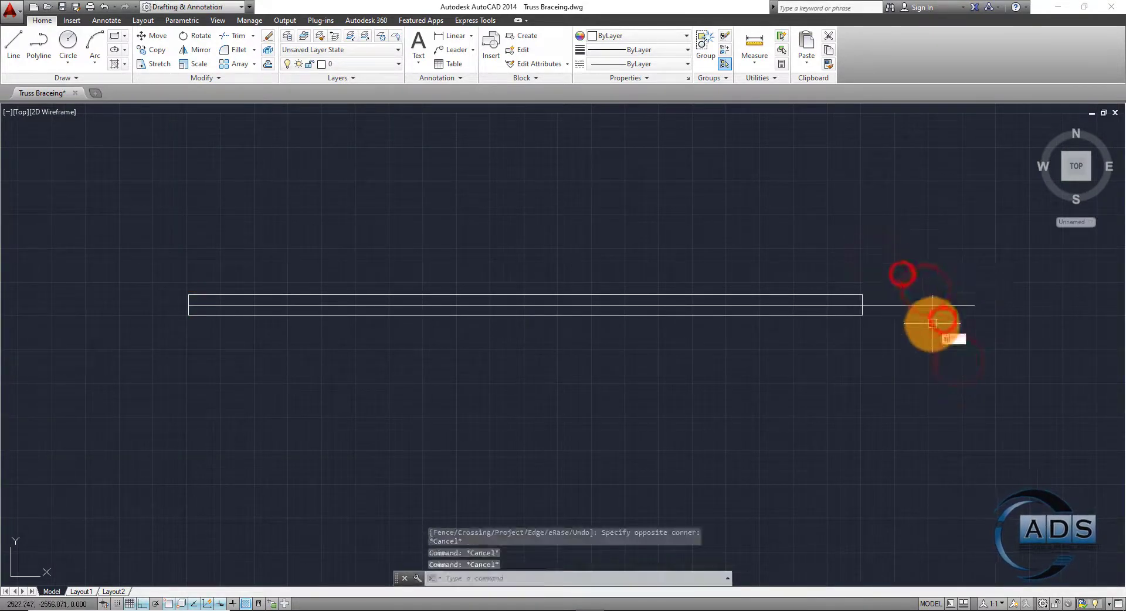
# Trim the part of the centreline that overhangs the chord rectangle's right edge
pyautogui.scroll(4, 974, 319)
pyautogui.write('tr')
pyautogui.press('Return')
pyautogui.press('Return')
pyautogui.click(842, 322)
pyautogui.click(750, 199)
pyautogui.press('Escape')
pyautogui.press('Escape')
pyautogui.scroll(-4, 739, 267)
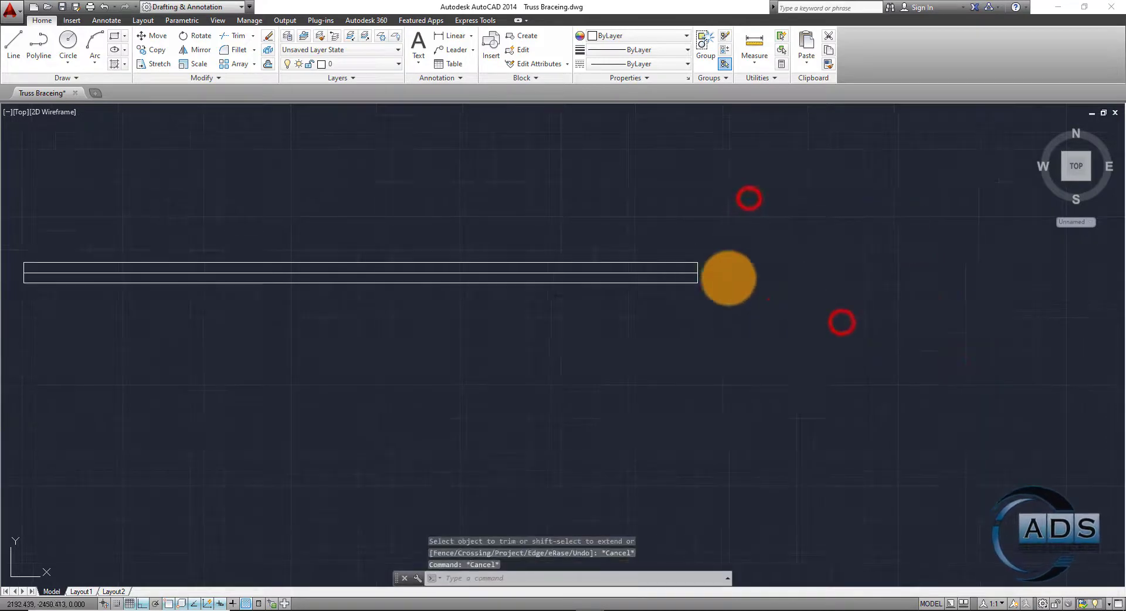
# Draw a vertical line upward from the midpoint of the chord's centreline
pyautogui.moveTo(498, 235); pyautogui.dragTo(746, 292, button='middle')
pyautogui.write('l')
pyautogui.click(599, 330)
pyautogui.click(606, 163)
pyautogui.press('Escape')
pyautogui.press('Escape')
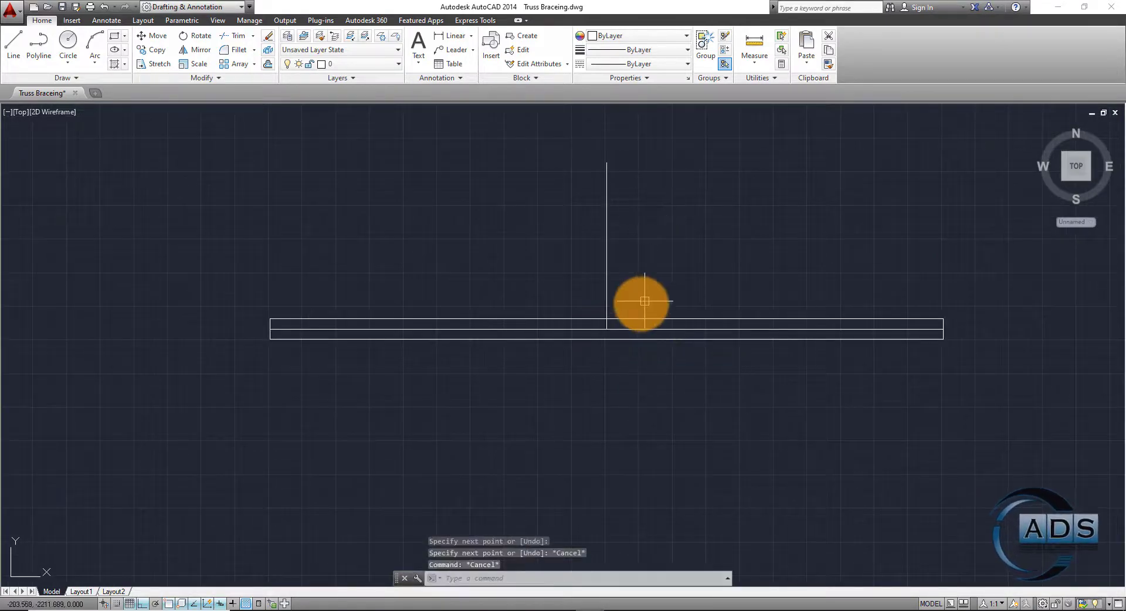
# Draw the right diagonal's centreline from the joint, 1000 mm long at 50° with ortho mode off
pyautogui.scroll(2, 641, 303)
pyautogui.rightClick(643, 296)
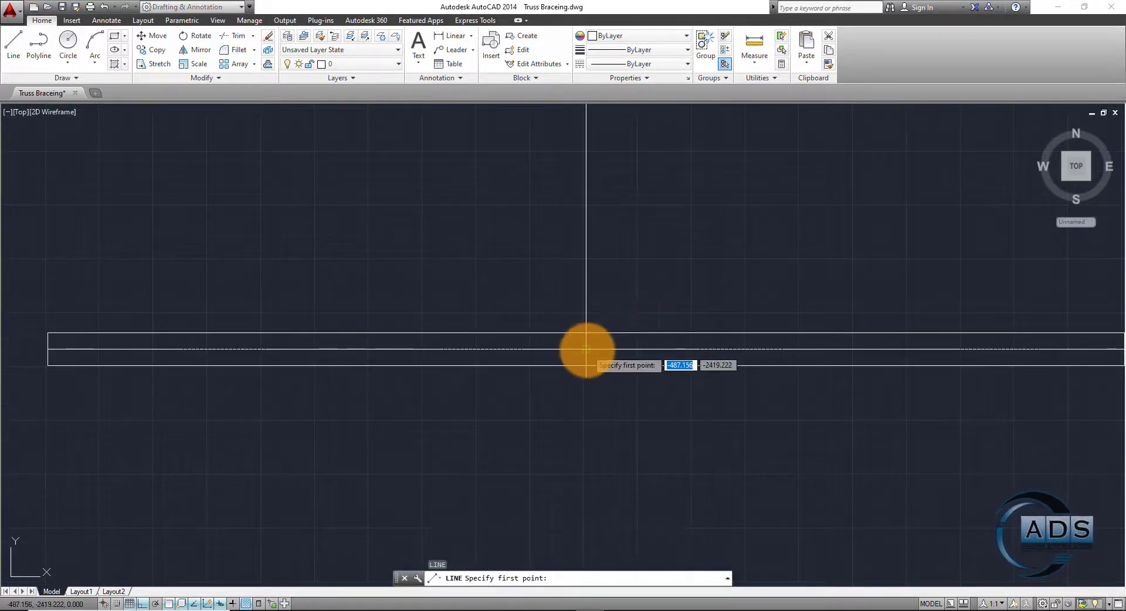
pyautogui.press('F8')
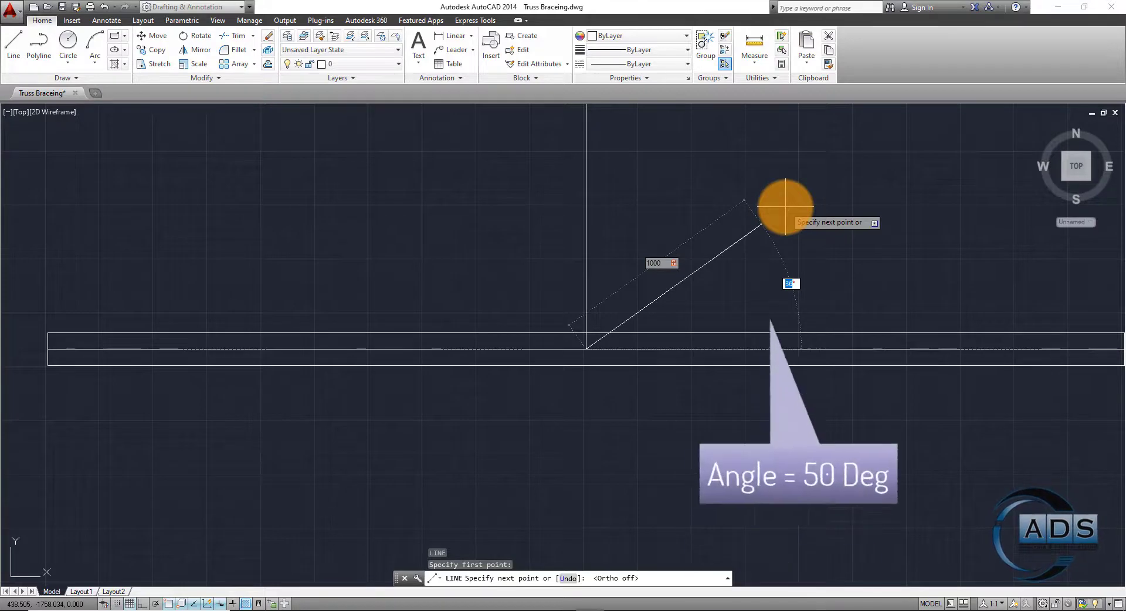
pyautogui.write('50')
pyautogui.press('Return')
pyautogui.press('Escape')
pyautogui.press('Escape')
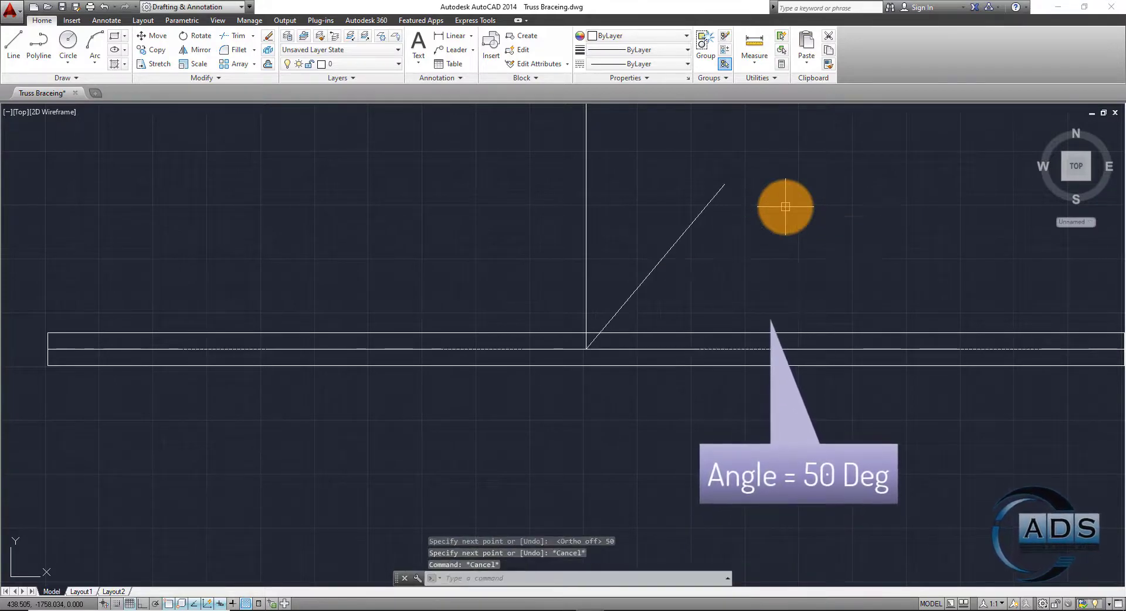
# Draw the left diagonal's centreline 1000 mm long from the joint
pyautogui.rightClick(769, 220)
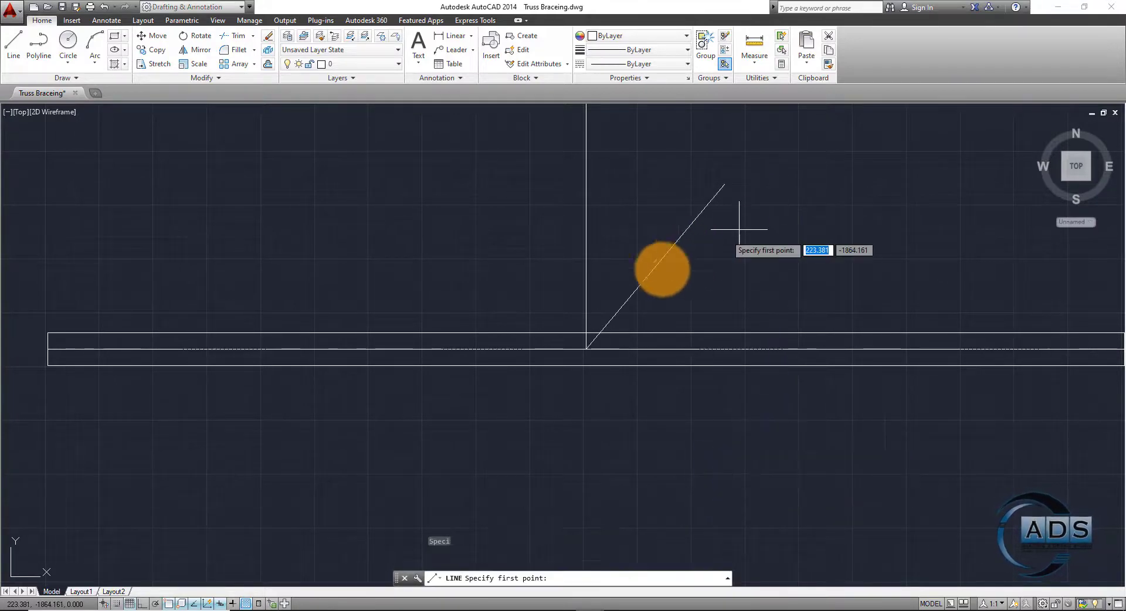
pyautogui.click(585, 350)
pyautogui.write('1000')
pyautogui.press('Tab')
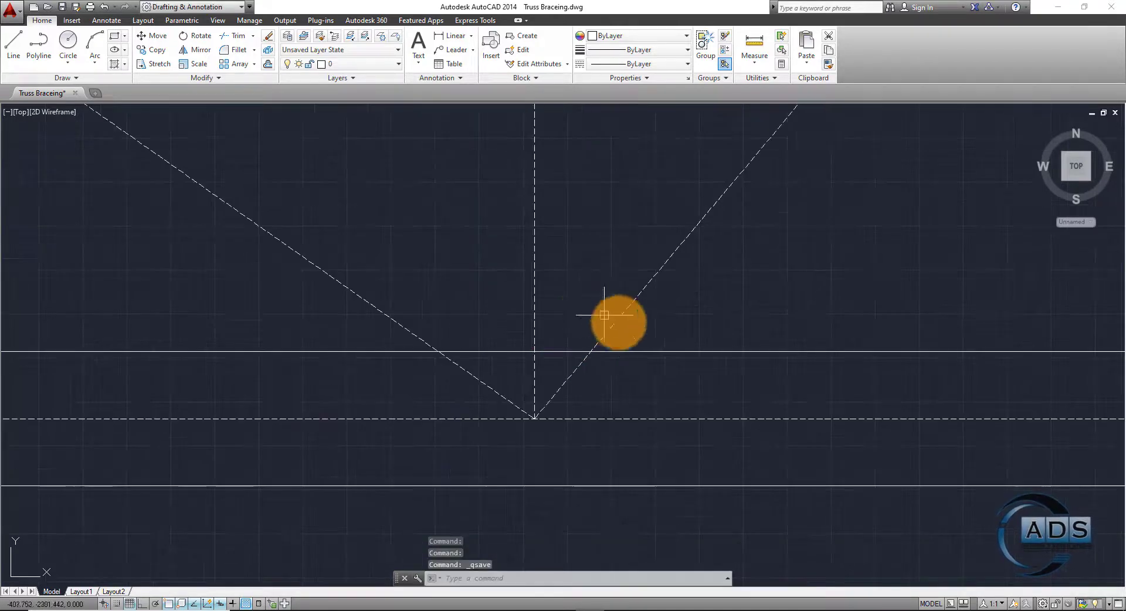
# Offset the right diagonal's centreline 25.4 mm to both sides
pyautogui.scroll(-2, 650, 374)
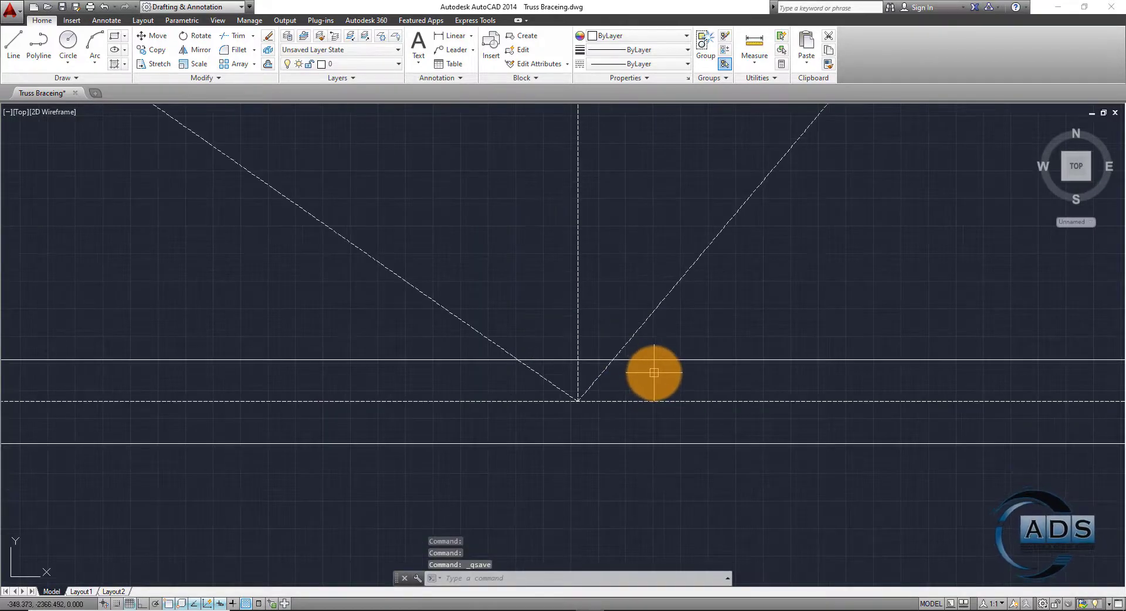
pyautogui.scroll(2, 654, 373)
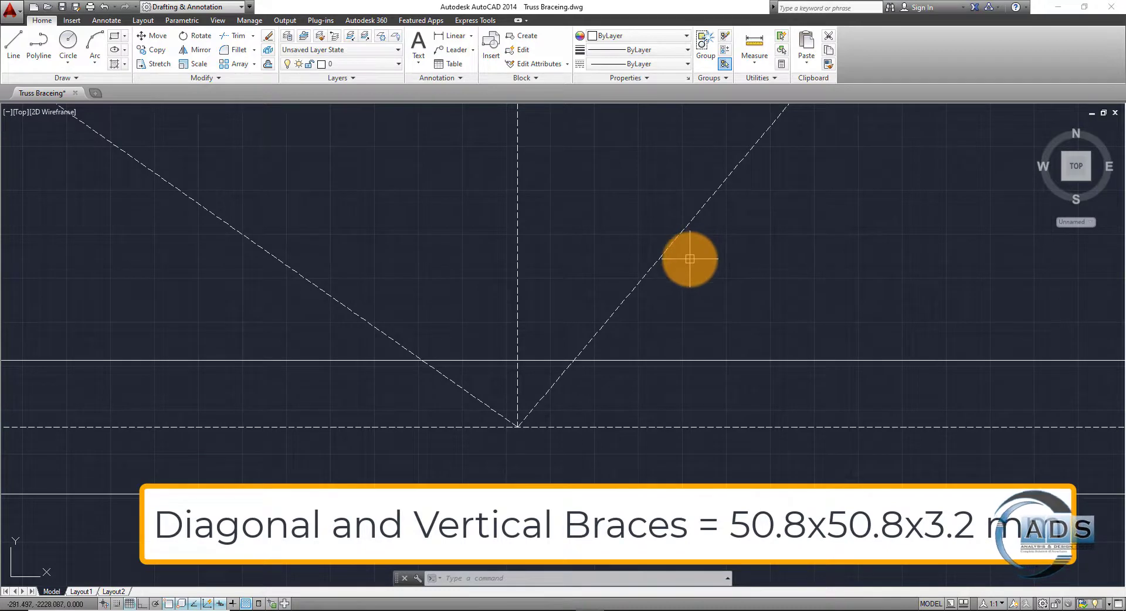
pyautogui.moveTo(711, 271); pyautogui.dragTo(662, 312, button='middle')
pyautogui.press('Return')
pyautogui.write('25.4')
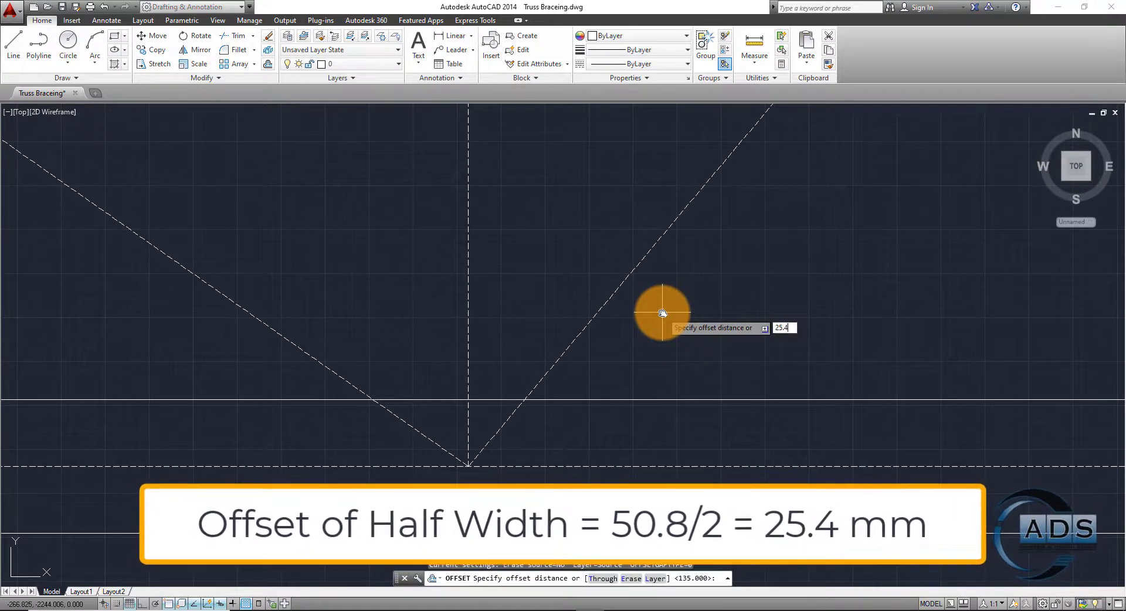
pyautogui.click(634, 270)
pyautogui.click(687, 294)
pyautogui.click(634, 266)
pyautogui.click(606, 246)
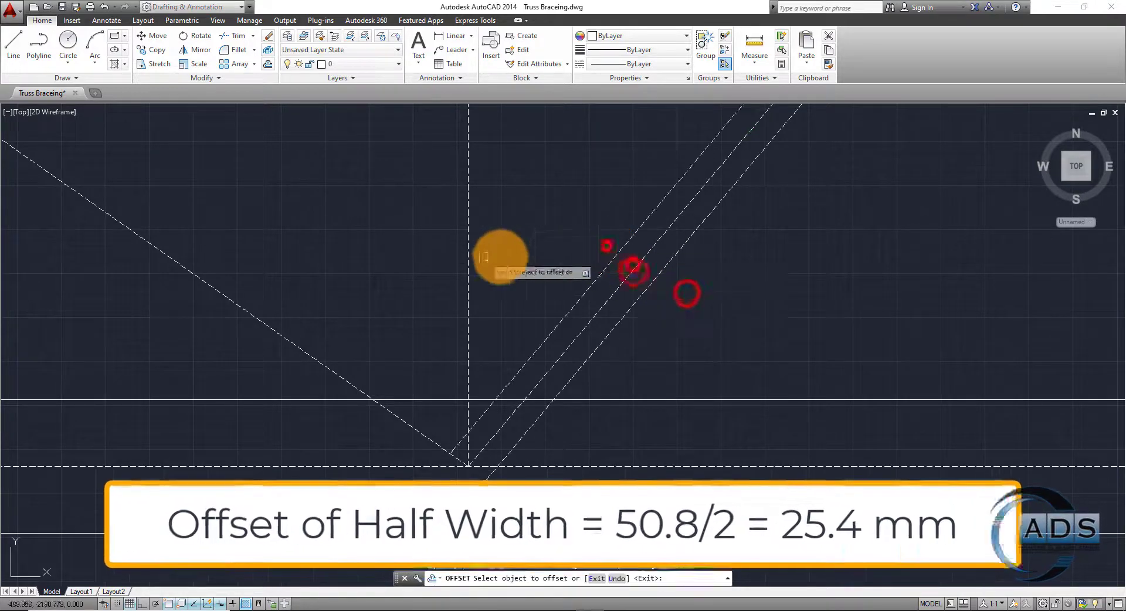
# Offset the centrelines of the vertical and the left diagonal to both sides by the same 25.4 mm
pyautogui.click(468, 253)
pyautogui.click(511, 255)
pyautogui.click(467, 249)
pyautogui.click(435, 250)
pyautogui.click(284, 339)
pyautogui.click(243, 357)
pyautogui.press('Escape')
pyautogui.press('Escape')
# Match the solid line properties of the chord's edge onto the six offset edges of the diagonals and the vertical
pyautogui.write('ma')
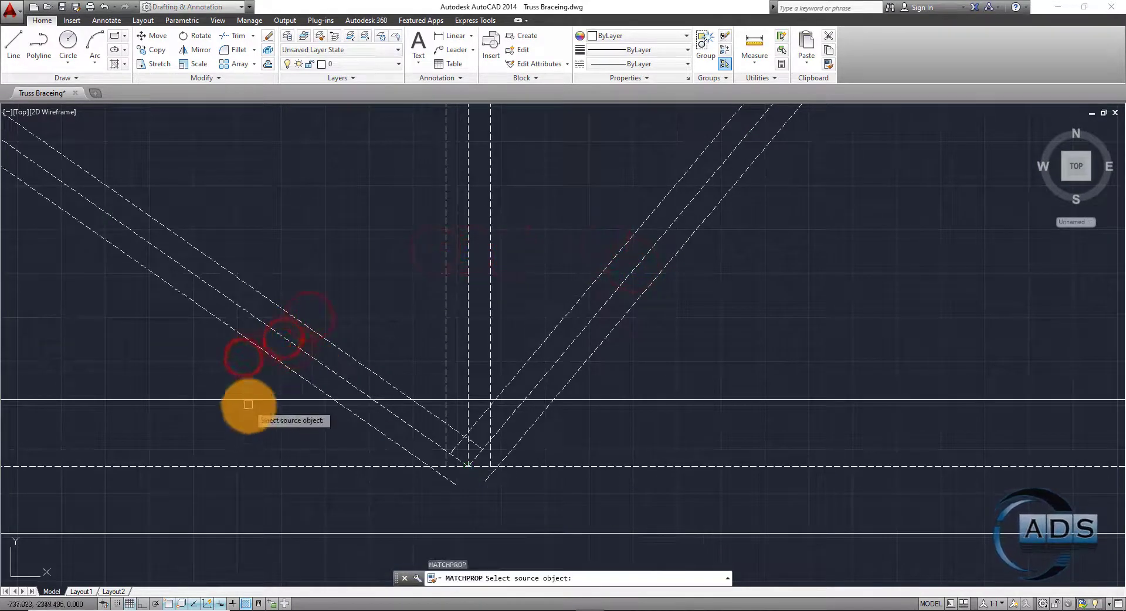
pyautogui.click(248, 402)
pyautogui.click(270, 357)
pyautogui.click(297, 323)
pyautogui.click(446, 280)
pyautogui.click(489, 270)
pyautogui.click(591, 284)
pyautogui.click(636, 307)
pyautogui.press('Return')
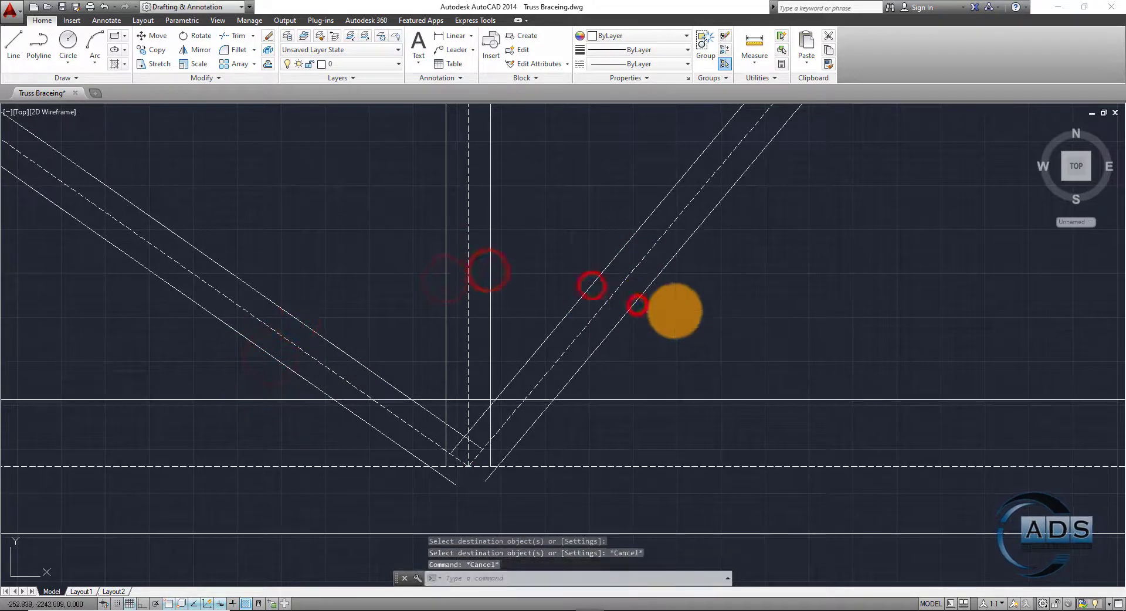
# Save the drawing and offset the chord rectangle outward by 25.4 mm
pyautogui.scroll(2, 516, 360)
pyautogui.hotkey('ctrl', 's')
pyautogui.scroll(-2, 601, 324)
pyautogui.moveTo(707, 273)
pyautogui.mouseDown(button='middle')
pyautogui.moveTo(651, 370)
pyautogui.moveTo(661, 372)
pyautogui.mouseUp(button='middle')
pyautogui.scroll(2, 661, 372)
pyautogui.write('o')
pyautogui.press('Return')
pyautogui.press('Return')
pyautogui.click(741, 401)
pyautogui.click(745, 366)
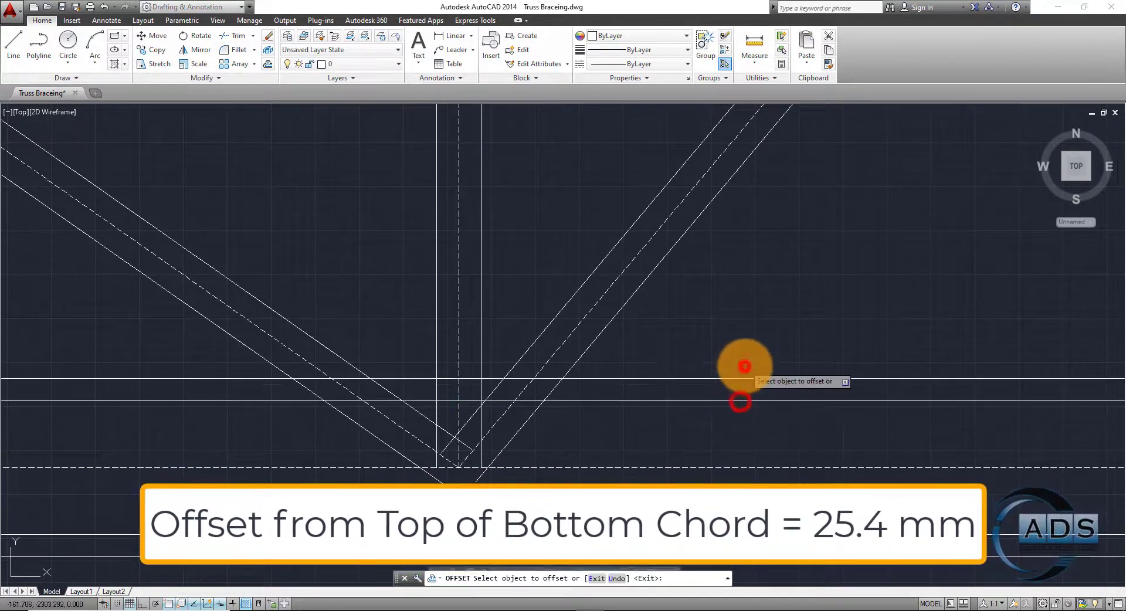
pyautogui.press('Escape')
# Close the lower ends of the right and left diagonals with lines joining their edge endpoints
pyautogui.scroll(1, 593, 376)
pyautogui.moveTo(593, 376); pyautogui.dragTo(649, 297, button='middle')
pyautogui.write('l')
pyautogui.press('Return')
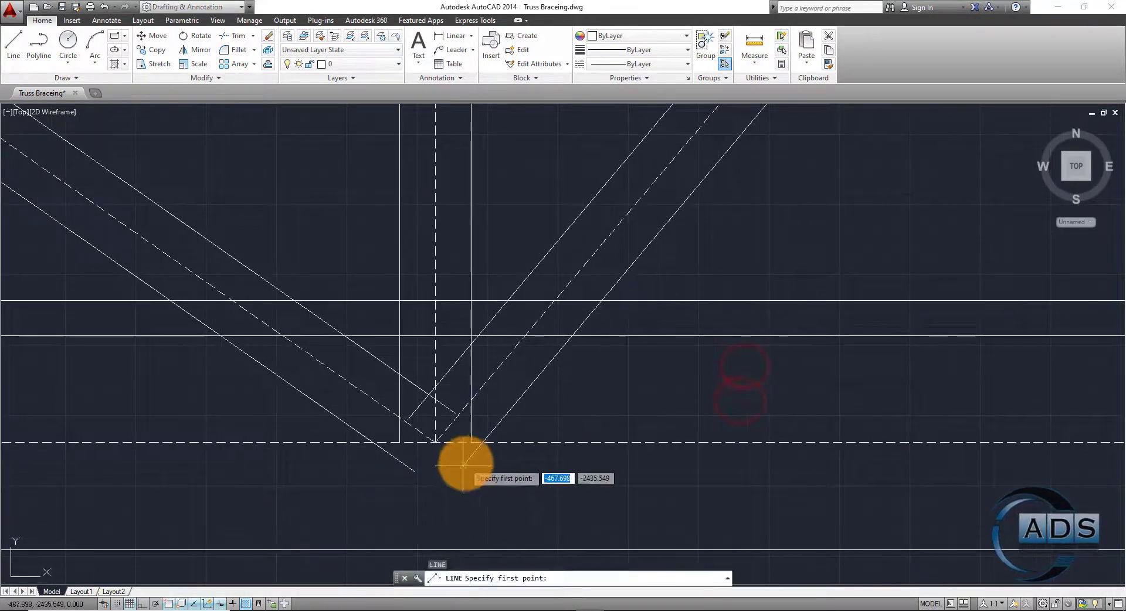
pyautogui.click(463, 464)
pyautogui.scroll(2, 410, 418)
pyautogui.click(402, 423)
pyautogui.press('Return')
pyautogui.press('Return')
pyautogui.moveTo(474, 423); pyautogui.dragTo(470, 352, button='middle')
pyautogui.click(414, 488)
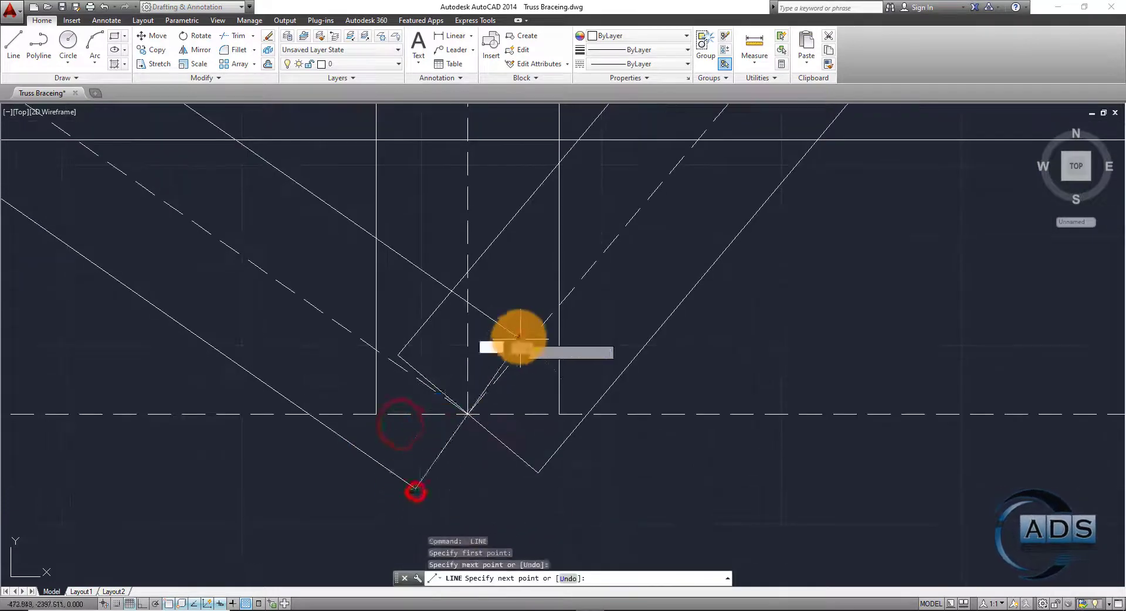
pyautogui.click(520, 338)
pyautogui.press('Return')
pyautogui.press('Escape')
pyautogui.press('Escape')
# Move the right diagonal's end line up to where its outer edge meets the offset line above the chord
pyautogui.scroll(-1, 528, 366)
pyautogui.write('m')
pyautogui.press('Return')
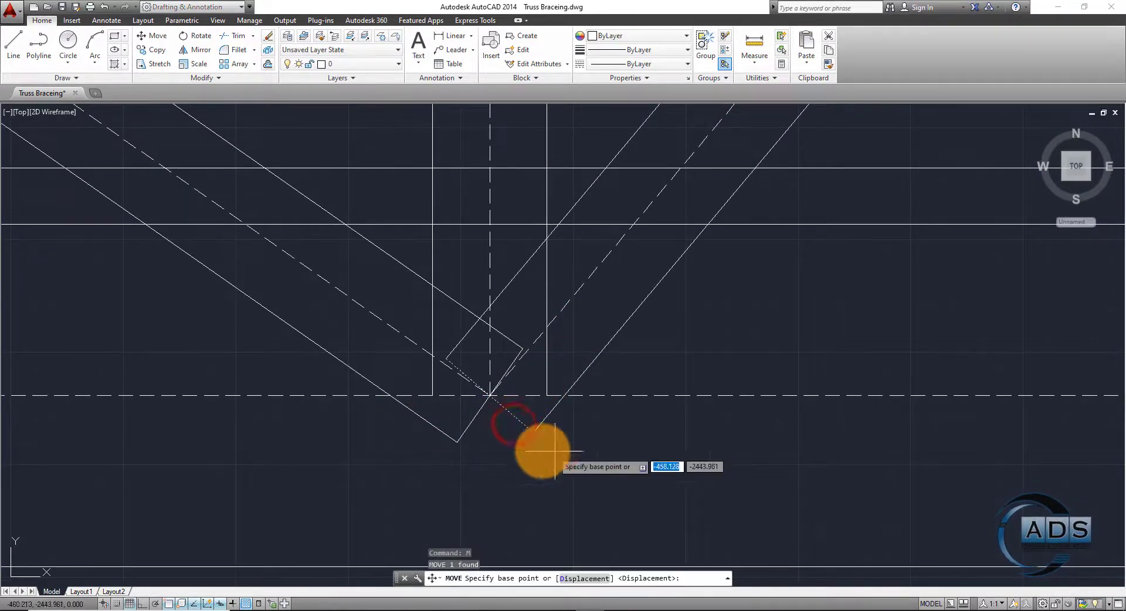
pyautogui.click(528, 433)
pyautogui.scroll(2, 724, 241)
pyautogui.moveTo(724, 241); pyautogui.dragTo(596, 377, button='middle')
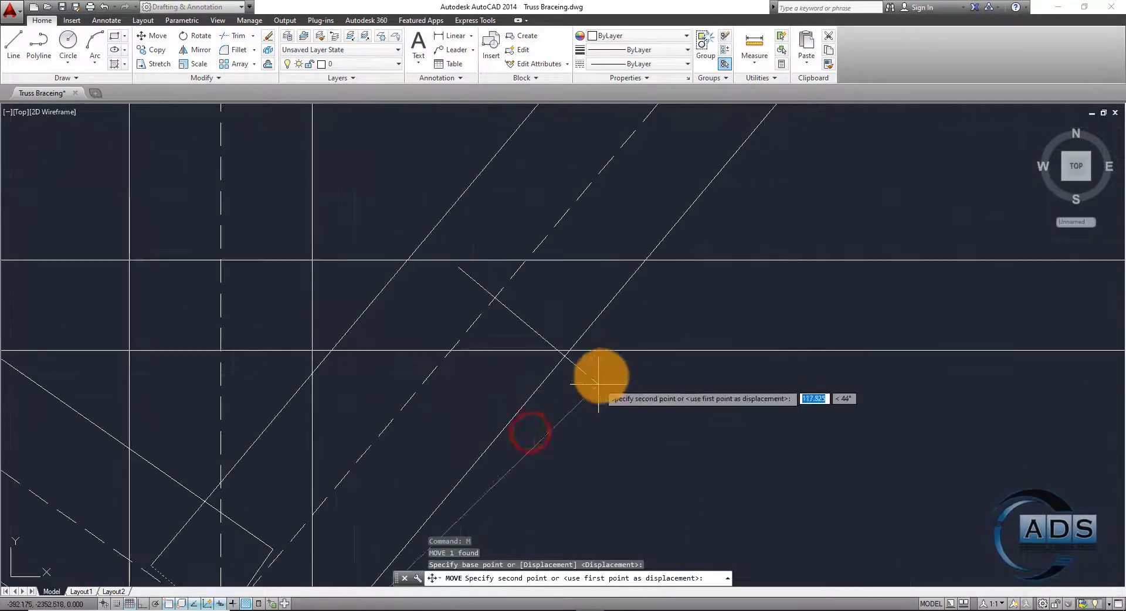
pyautogui.click(646, 260)
pyautogui.press('Escape')
pyautogui.press('Escape')
# Move the left diagonal's end line up to where its outer edge meets the offset line above the chord
pyautogui.moveTo(509, 359); pyautogui.dragTo(646, 196, button='middle')
pyautogui.moveTo(371, 462); pyautogui.dragTo(418, 356, button='middle')
pyautogui.click(391, 413)
pyautogui.click(404, 404)
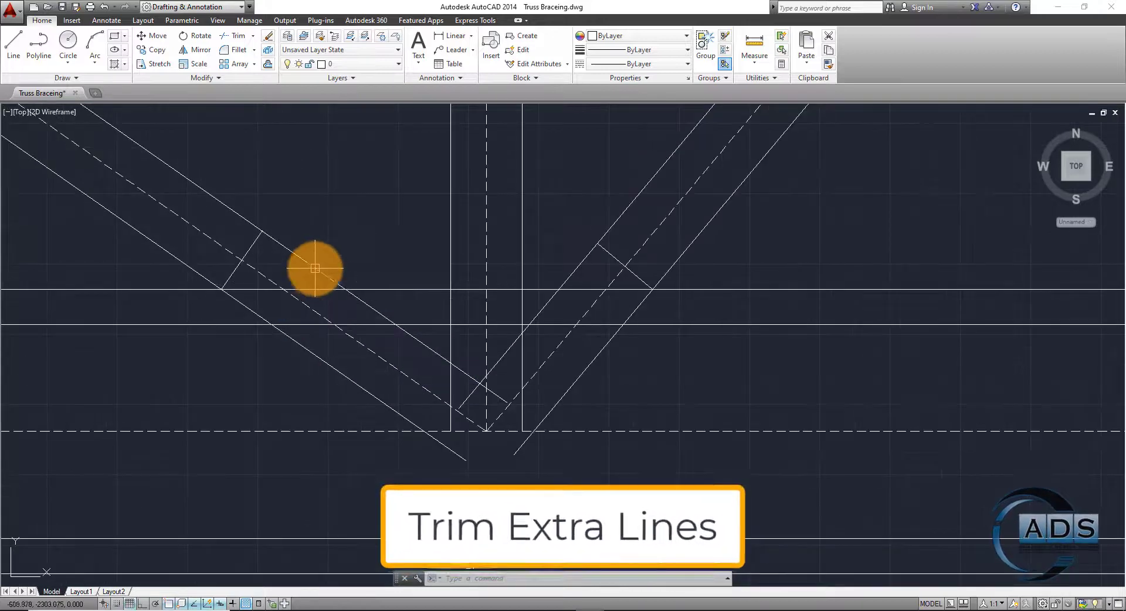
# Trim the extra lines so the diagonals stop at their end lines and the vertical stops at the offset line
pyautogui.write('tr')
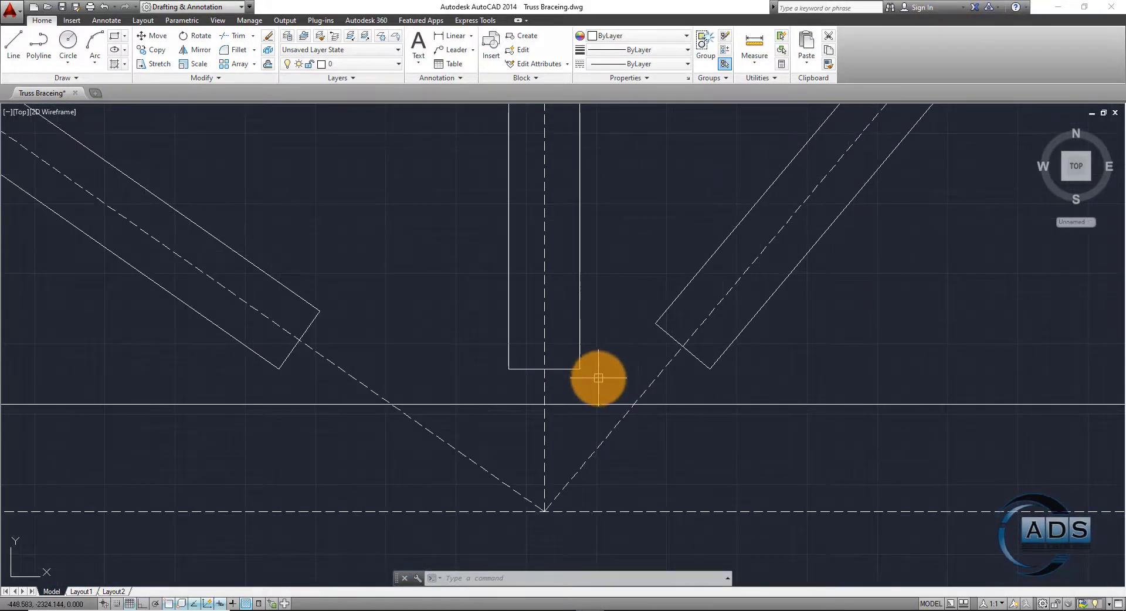
# Offset the vertical member's centreline 210 mm toward the left diagonal
pyautogui.write('of')
pyautogui.press('Return')
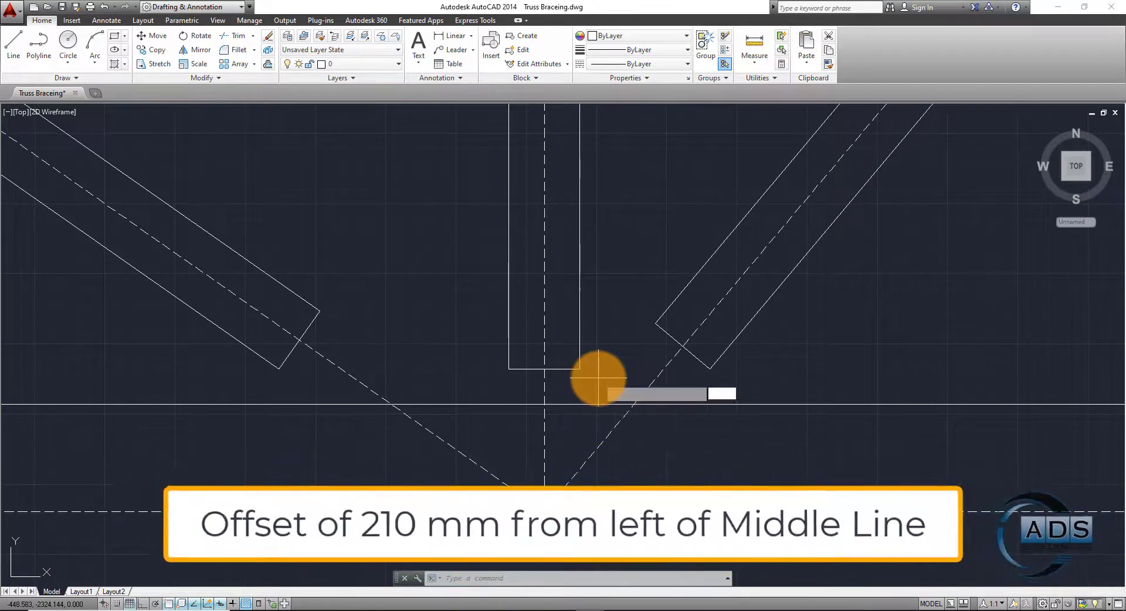
pyautogui.write('210')
pyautogui.press('Return')
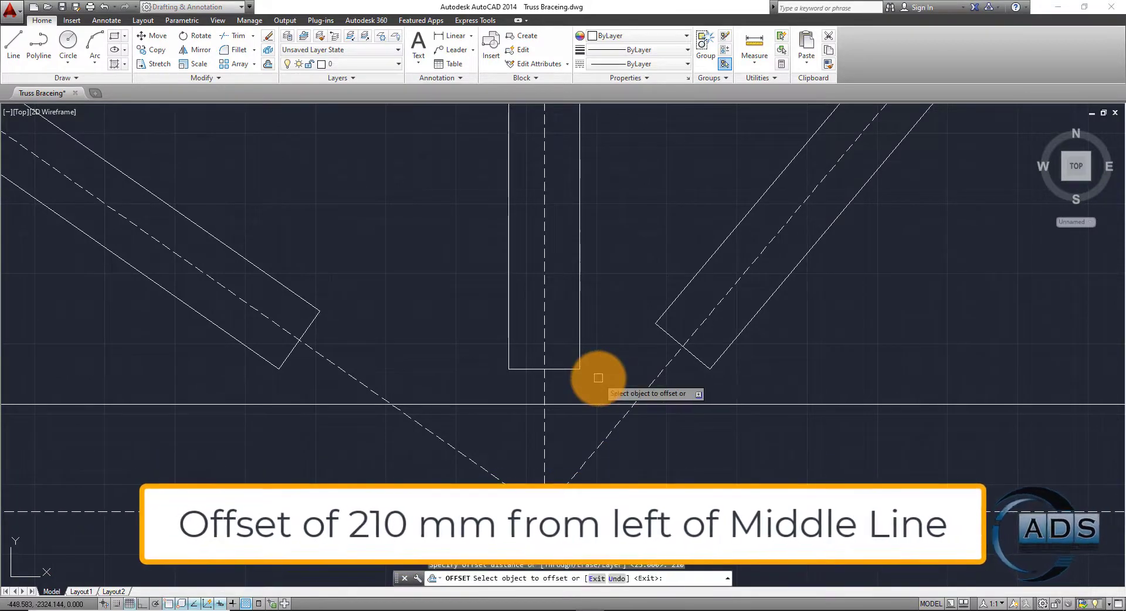
pyautogui.click(545, 384)
pyautogui.click(372, 373)
pyautogui.press('Return')
# Offset the vertical member's centreline 135 mm toward the right diagonal
pyautogui.press('Return')
pyautogui.write('135')
pyautogui.press('Return')
pyautogui.click(541, 382)
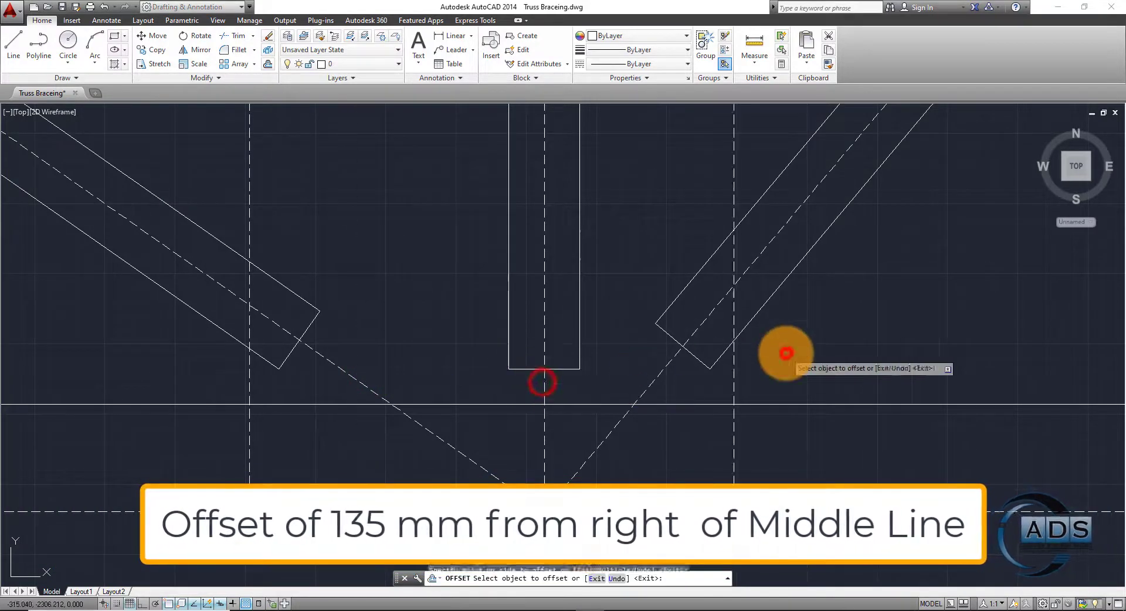
pyautogui.click(784, 347)
pyautogui.press('Escape')
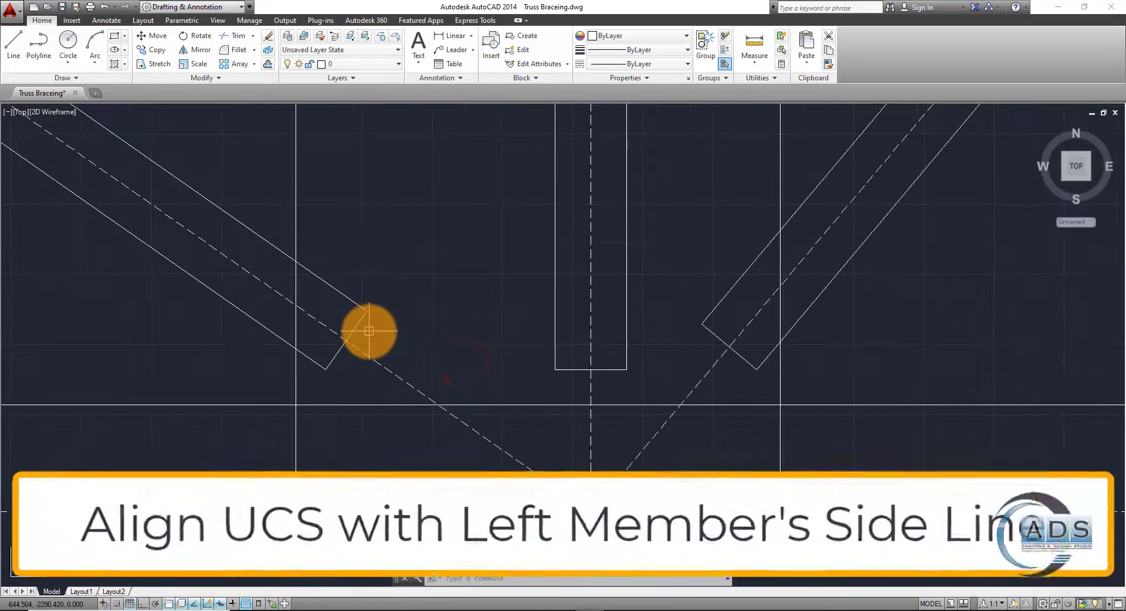
# Align the UCS with the left diagonal's end line, placing its origin at the lower corner and the X-axis toward the upper corner
pyautogui.click(369, 331)
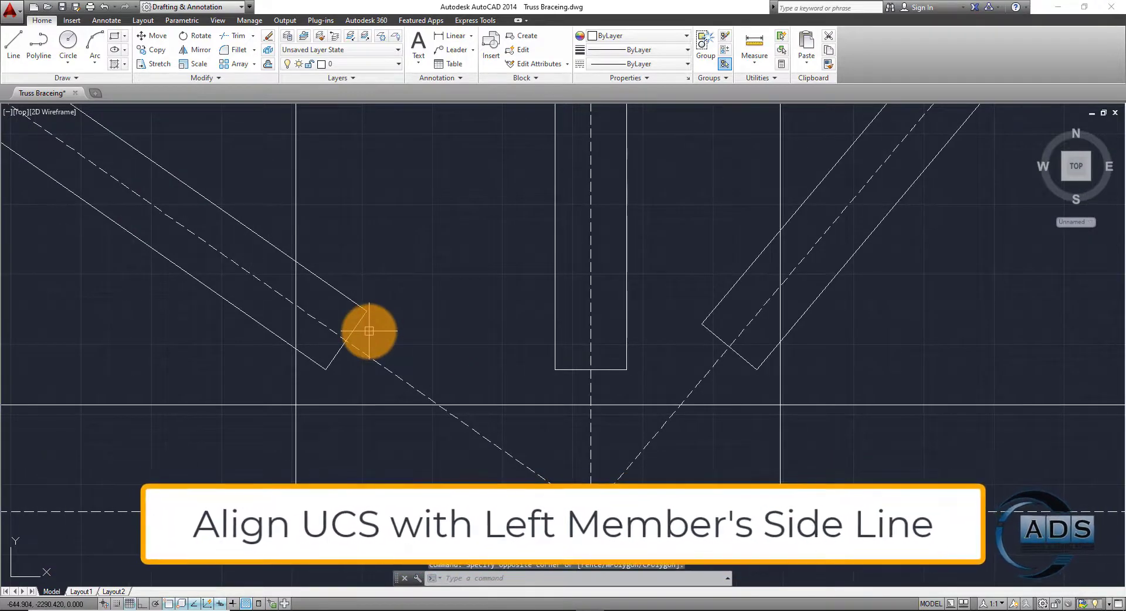
pyautogui.press('Escape')
pyautogui.write('UCS')
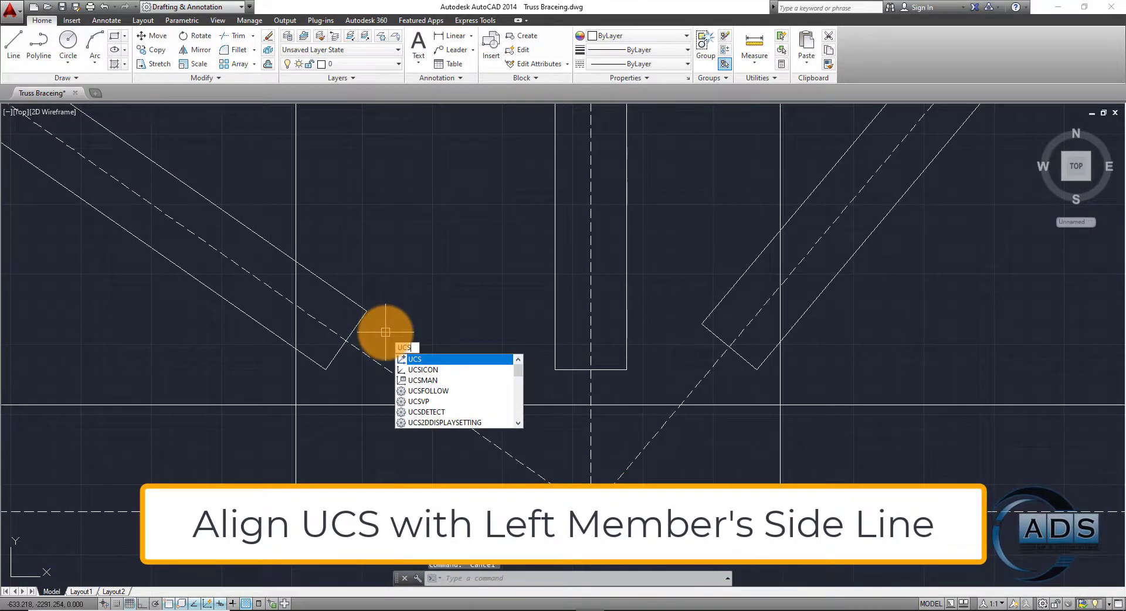
pyautogui.press('Return')
pyautogui.click(327, 369)
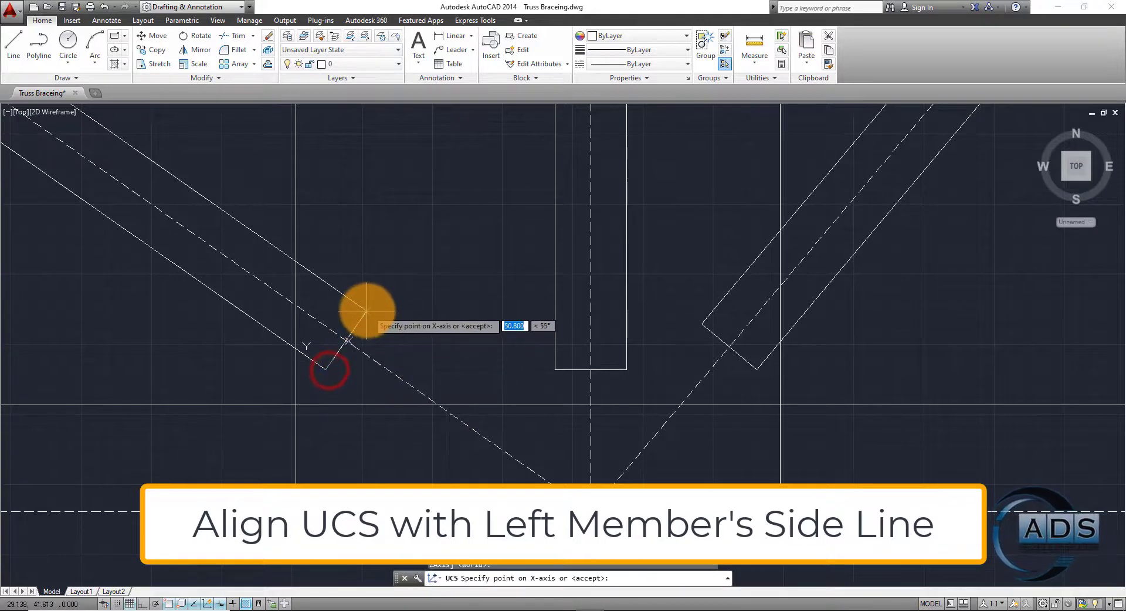
pyautogui.press('Escape')
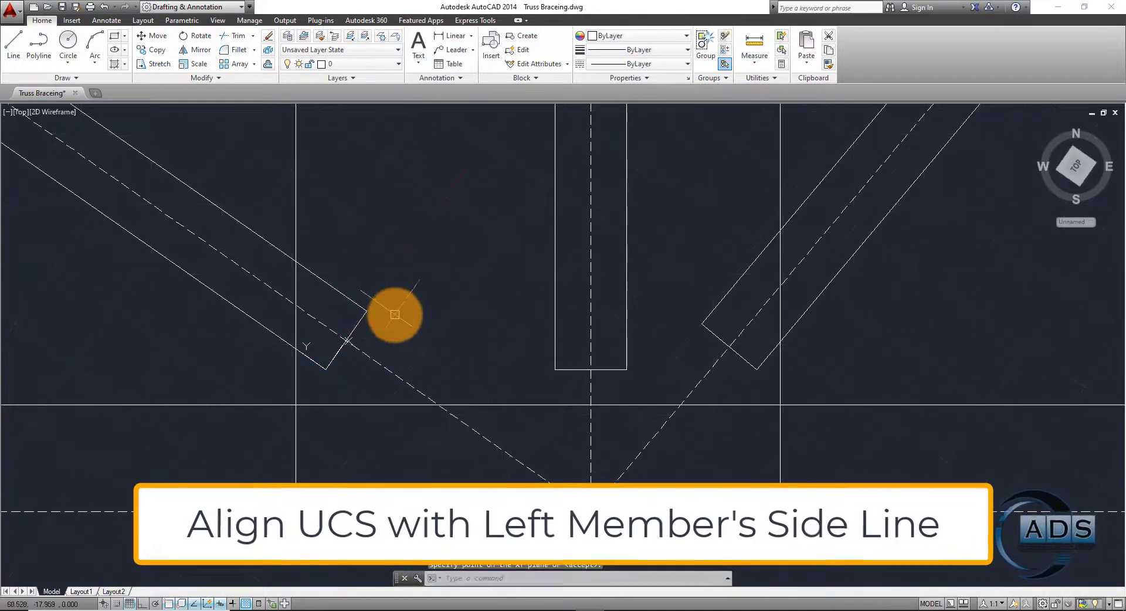
# Draw a line square across the left diagonal from where its lower edge meets the left offset line
pyautogui.moveTo(421, 326); pyautogui.dragTo(436, 304, button='middle')
pyautogui.write('l')
pyautogui.press('Return')
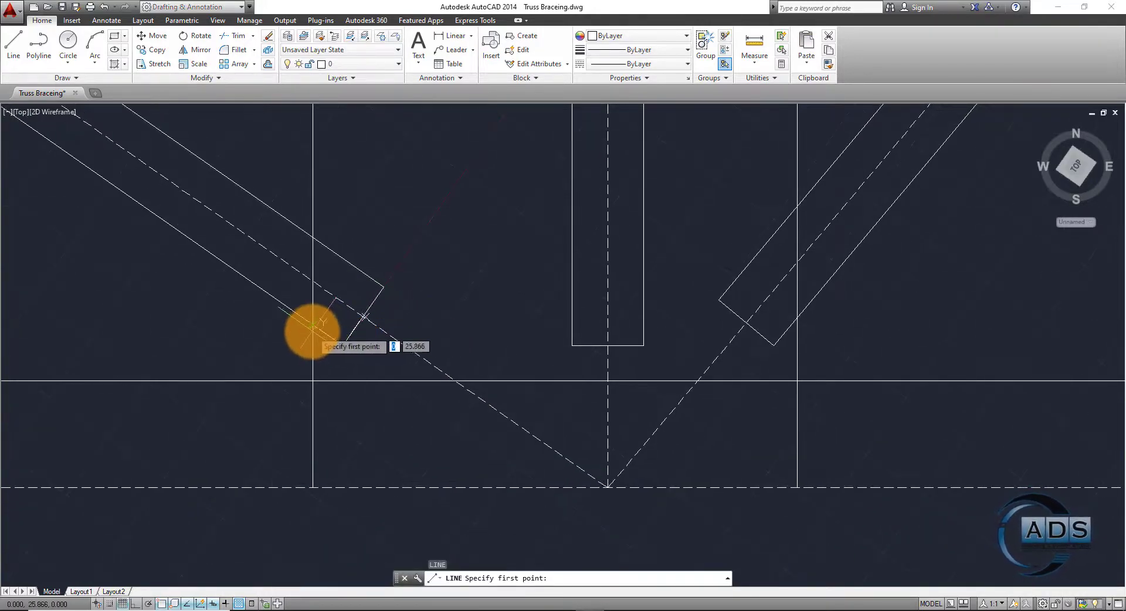
pyautogui.click(312, 326)
pyautogui.click(432, 176)
pyautogui.press('Escape')
pyautogui.press('Escape')
# Trim the part of the cross line that extends beyond the left diagonal's upper edge
pyautogui.write('tr')
pyautogui.press('Return')
pyautogui.press('Return')
pyautogui.click(432, 256)
pyautogui.click(361, 195)
pyautogui.press('Escape')
pyautogui.press('Escape')
# Reset the UCS to horizontal, with its origin where the left offset line meets the chord centreline and the X-axis toward the joint centre
pyautogui.moveTo(468, 299); pyautogui.dragTo(440, 312, button='middle')
pyautogui.write('ucs')
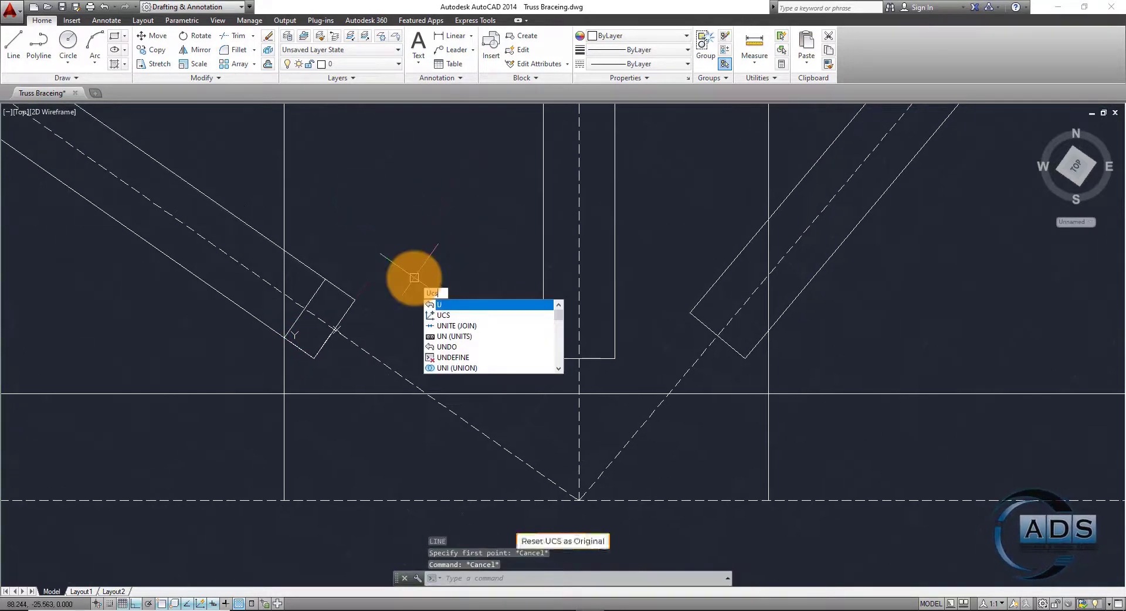
pyautogui.press('Return')
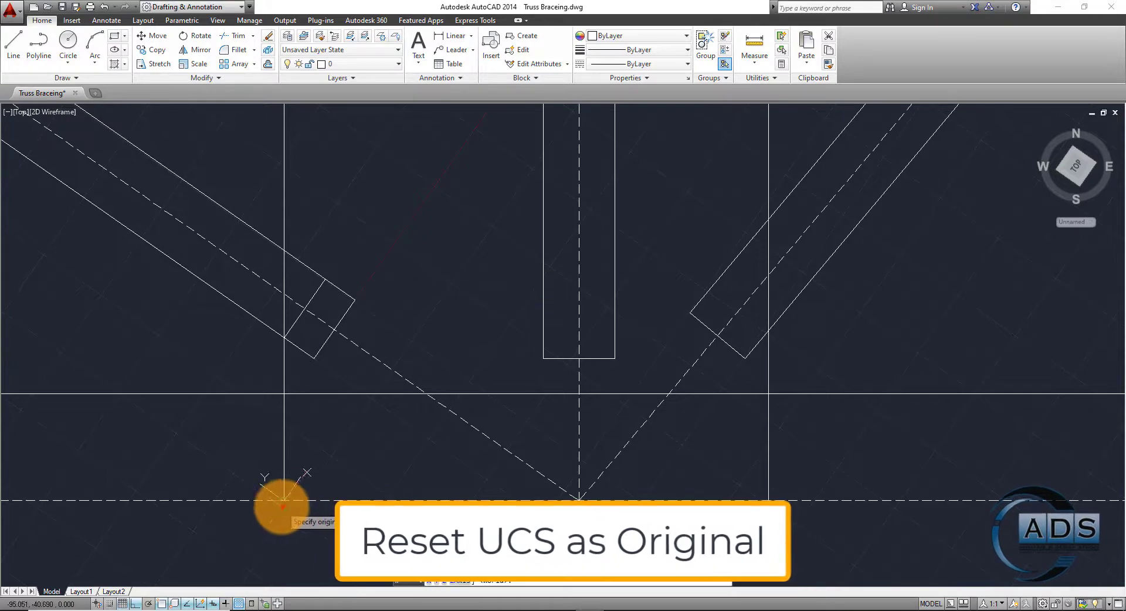
pyautogui.click(281, 506)
pyautogui.click(578, 497)
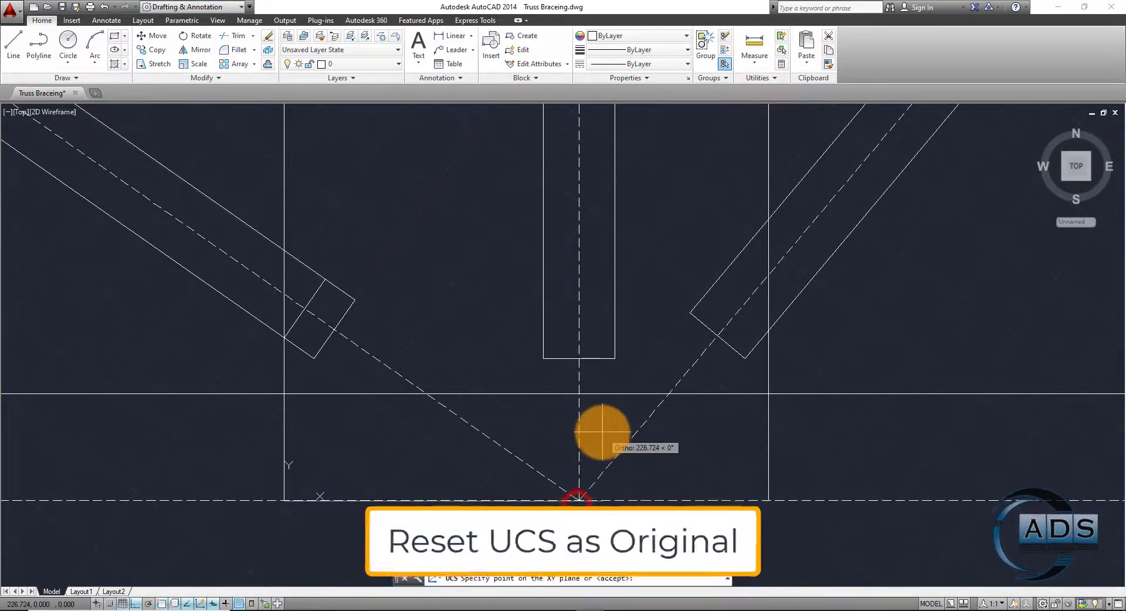
pyautogui.press('Escape')
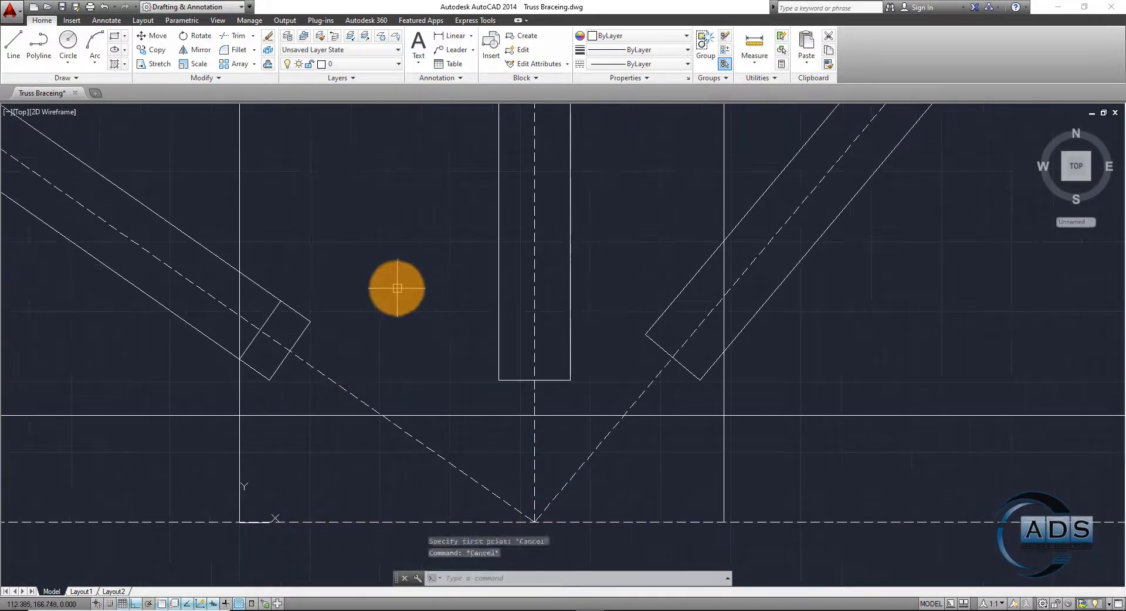
# Draw the plate's horizontal top edge from the left cross line's upper end, and its sloped edge across the right diagonal to the right offset line
pyautogui.press('l')
pyautogui.press('Return')
pyautogui.click(281, 301)
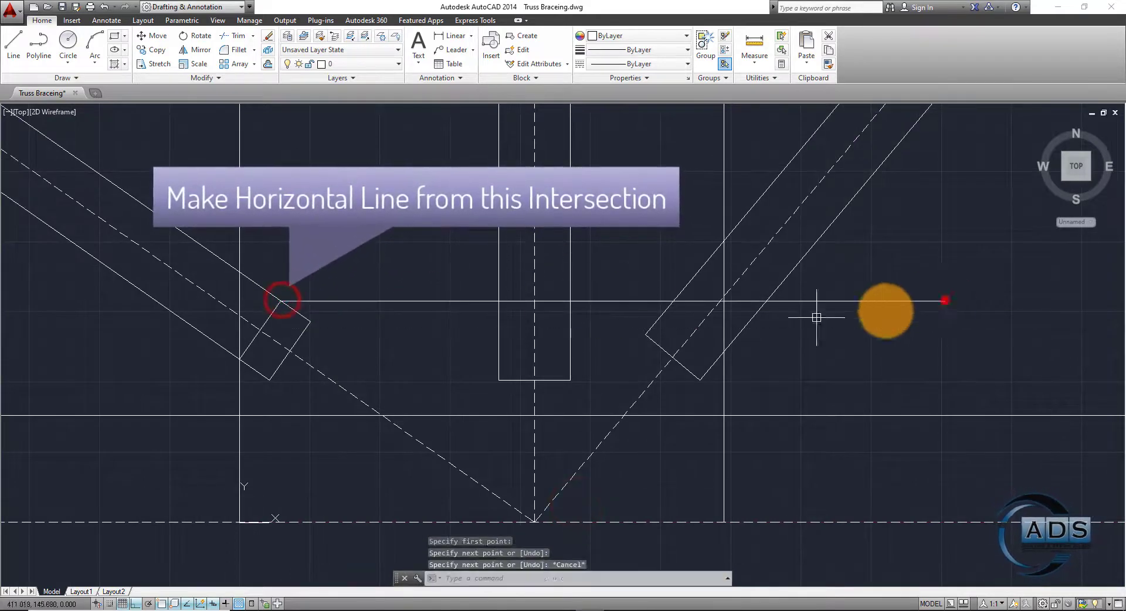
pyautogui.scroll(2, 698, 317)
pyautogui.press('Return')
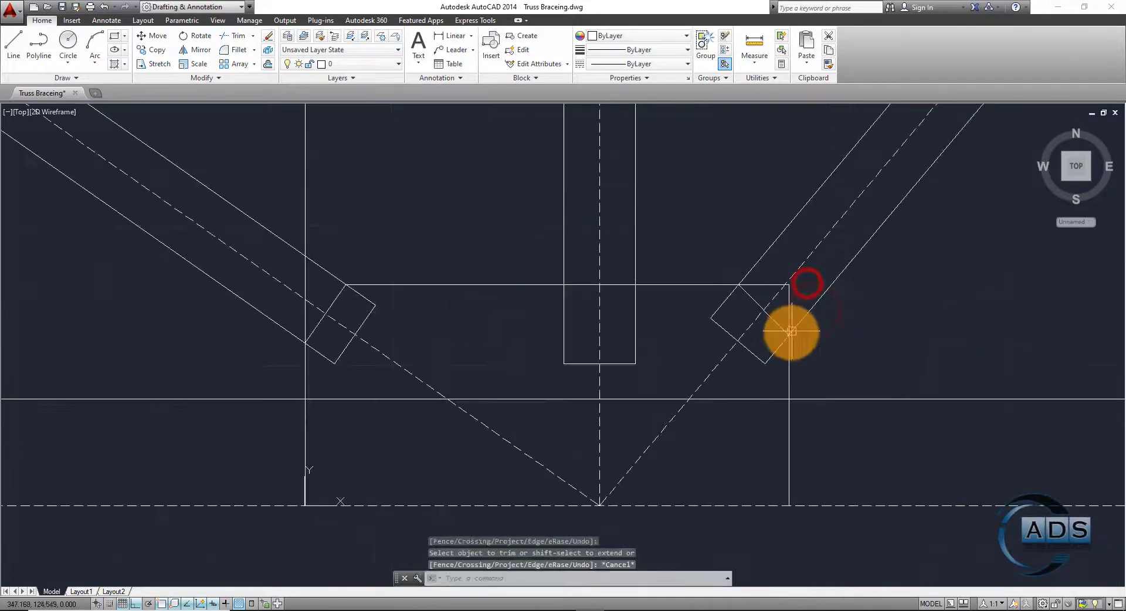
# Delete the leftover top line beyond the right sloped edge, trim both offset lines below the chord's top edge, and save the drawing
pyautogui.scroll(2, 780, 307)
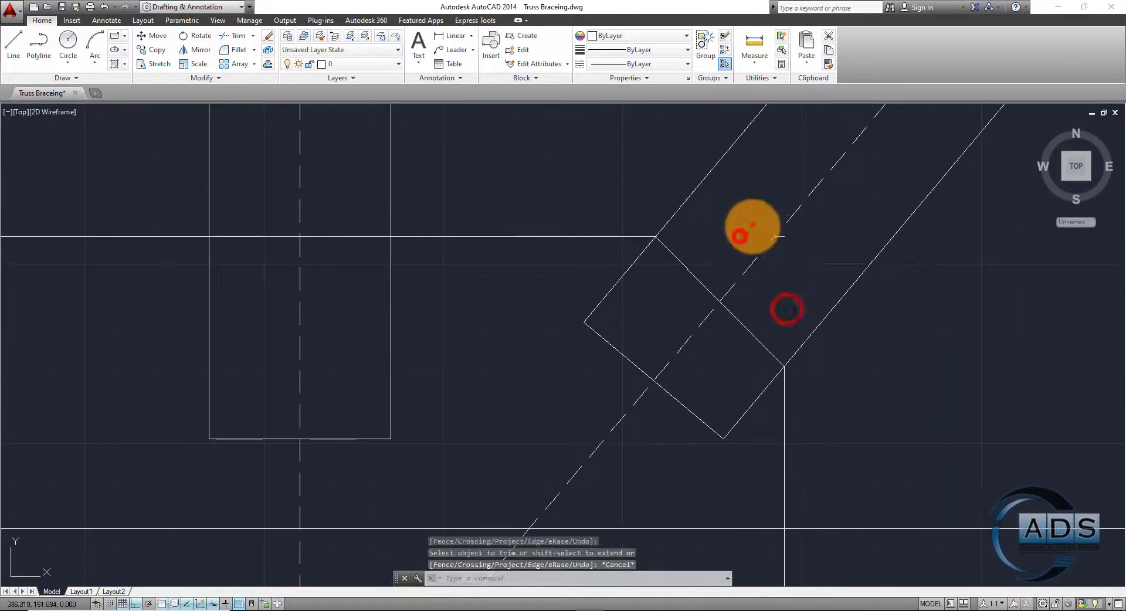
pyautogui.scroll(-2, 800, 357)
pyautogui.press('Delete')
pyautogui.write('tr')
pyautogui.click(824, 430)
pyautogui.click(788, 420)
pyautogui.click(376, 429)
pyautogui.click(256, 423)
pyautogui.hotkey('ctrl', 's')
# Trim the left offset line above the left diagonal's lower edge so only the plate's side edge remains
pyautogui.scroll(-2, 457, 383)
pyautogui.write('tr')
pyautogui.click(370, 231)
pyautogui.click(312, 203)
pyautogui.click(329, 332)
pyautogui.click(322, 357)
# Join the plate's two side edges, two sloped edges and top edge into one polyline
pyautogui.scroll(2, 432, 357)
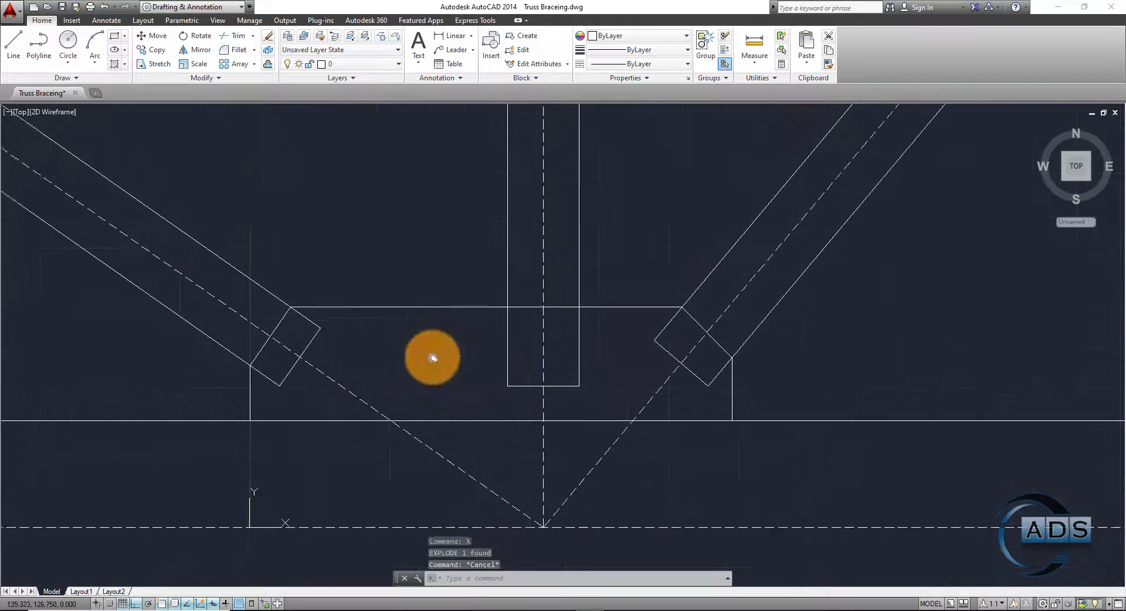
pyautogui.scroll(-2, 432, 358)
pyautogui.scroll(2, 445, 343)
pyautogui.click(272, 329)
pyautogui.click(390, 319)
pyautogui.click(721, 356)
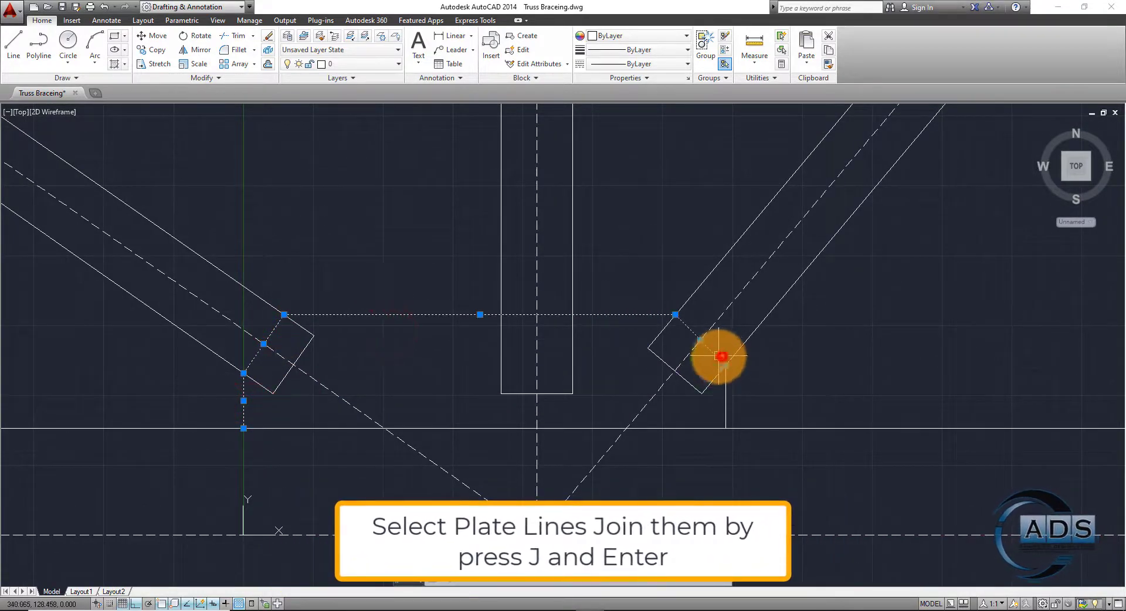
pyautogui.click(726, 405)
pyautogui.press('Return')
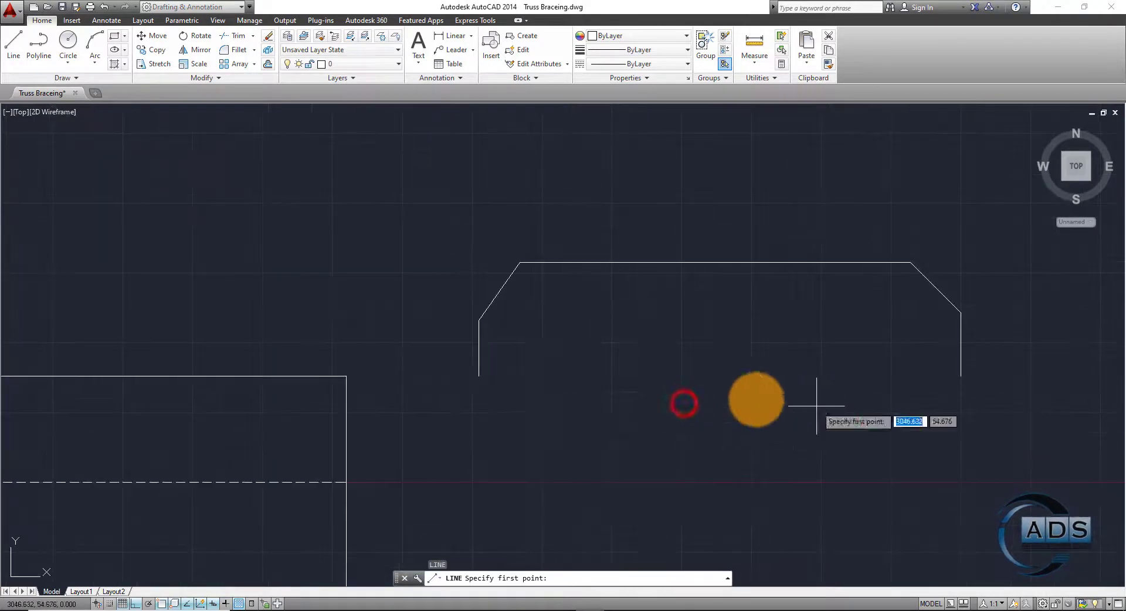
# Close the plate outline beyond the chord's right end with a horizontal bottom edge and select all its segments for joining
pyautogui.click(479, 376)
pyautogui.click(961, 376)
pyautogui.press('Escape')
pyautogui.press('Escape')
pyautogui.click(1008, 421)
pyautogui.click(597, 243)
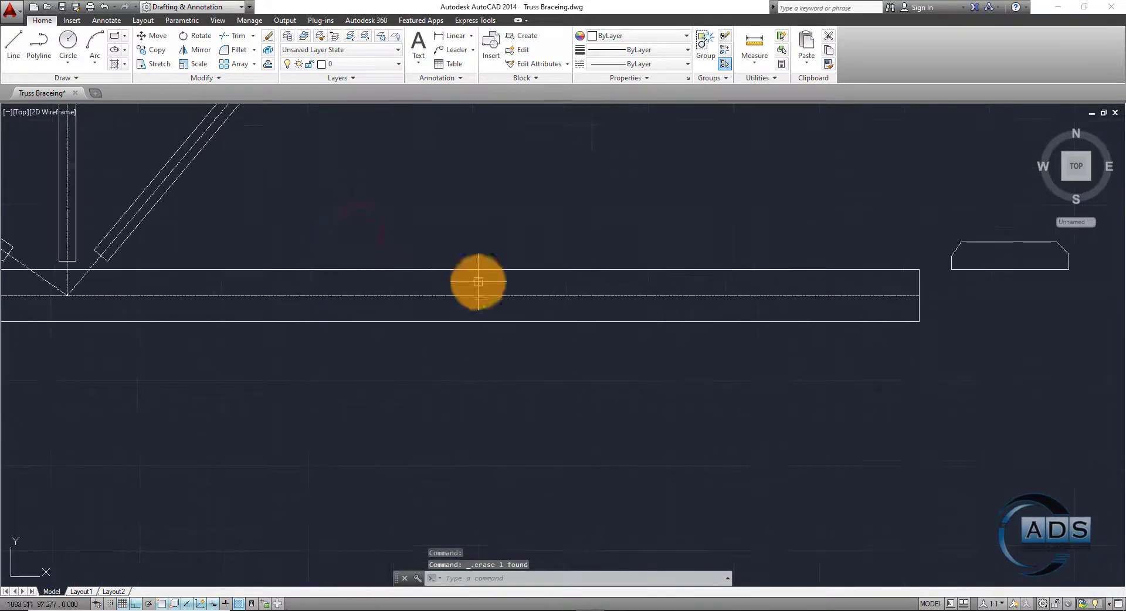
# Move the closed plate outline by its lower-left corner back to its position on the chord at the joint
pyautogui.click(767, 281)
pyautogui.click(724, 292)
pyautogui.write('m')
pyautogui.press('Return')
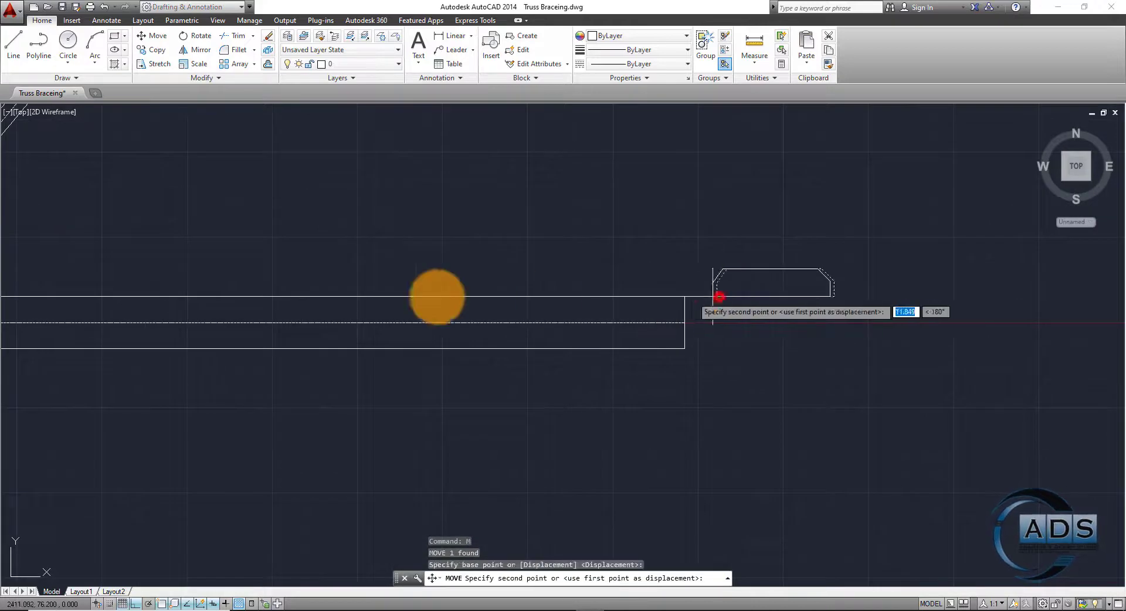
pyautogui.click(717, 299)
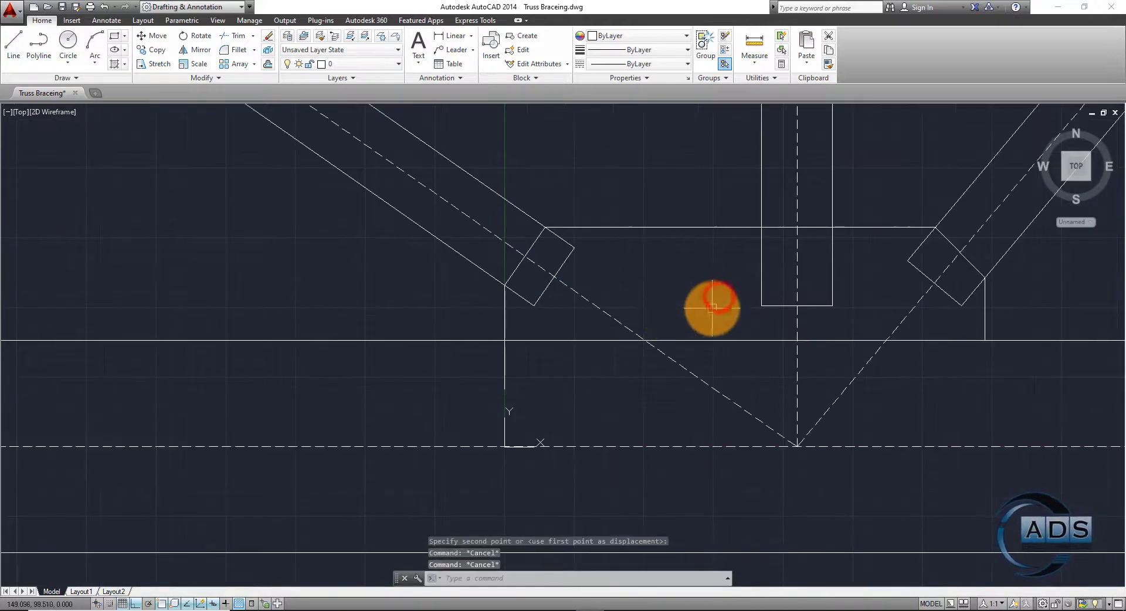
pyautogui.click(618, 385)
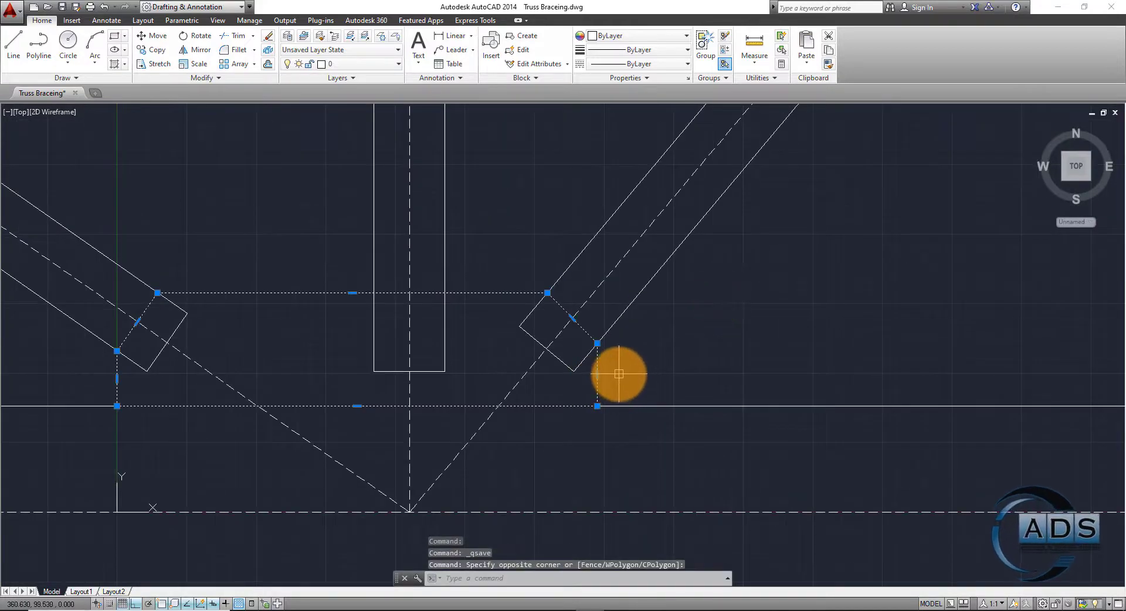
pyautogui.press('Escape')
pyautogui.press('Escape')
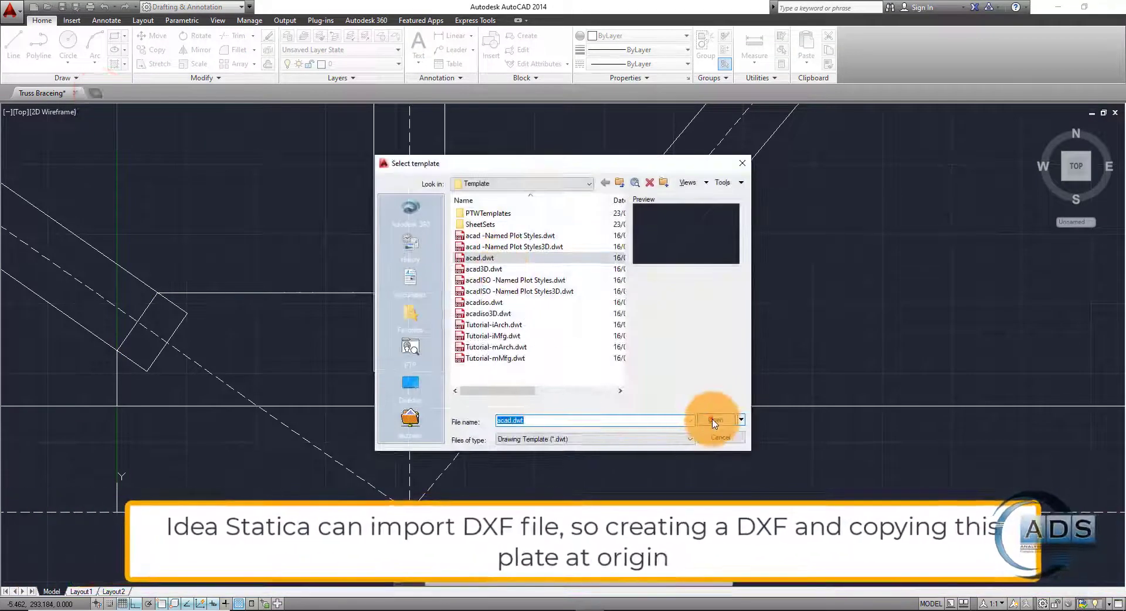
# Create a new drawing from acad.dwt and set its units to millimetres with a length precision of 0.000
pyautogui.click(712, 419)
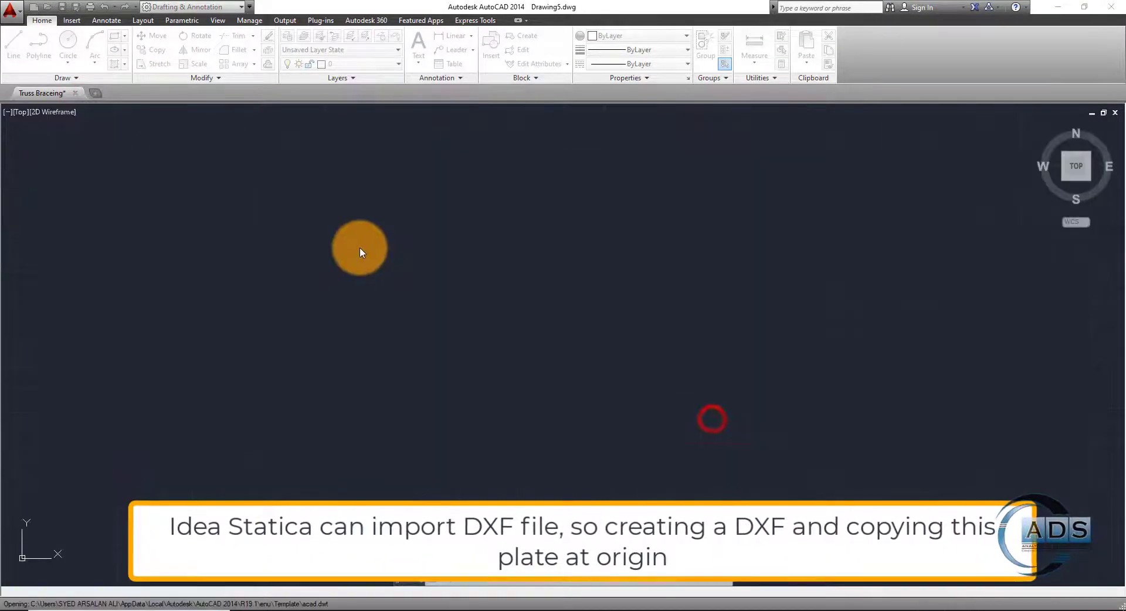
pyautogui.write('unit')
pyautogui.press('Return')
pyautogui.click(403, 311)
pyautogui.click(403, 354)
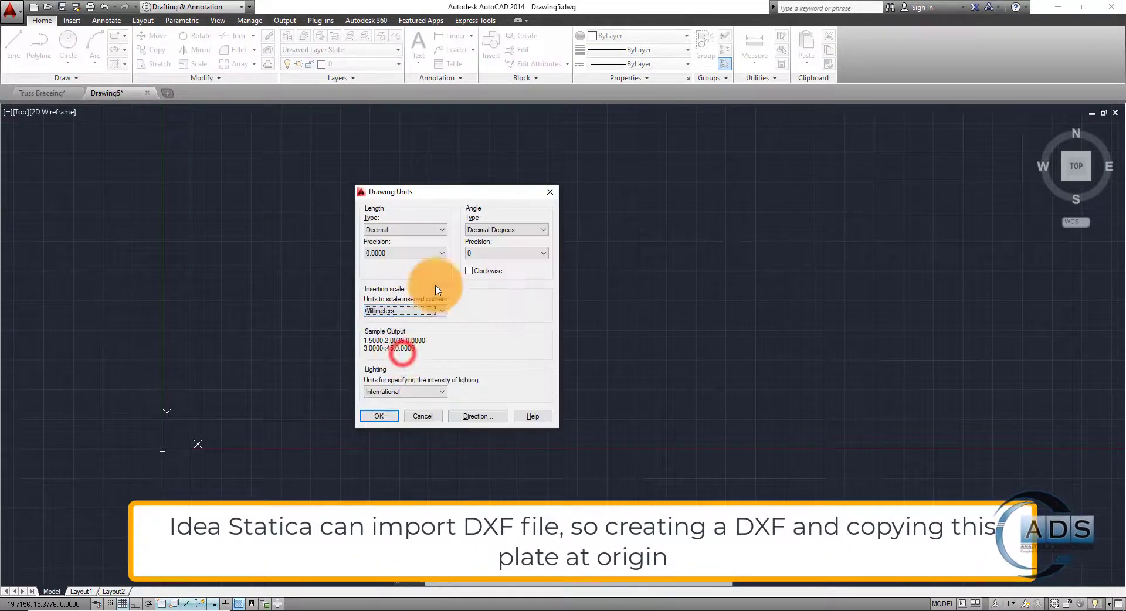
pyautogui.click(424, 252)
pyautogui.click(414, 287)
pyautogui.press('Return')
# Paste the copied gusset plate outline near the origin of the new drawing
pyautogui.hotkey('ctrl', 'v')
pyautogui.click(349, 392)
pyautogui.scroll(-8, 522, 324)
pyautogui.moveTo(613, 289); pyautogui.dragTo(510, 314, button='middle')
pyautogui.scroll(2, 450, 331)
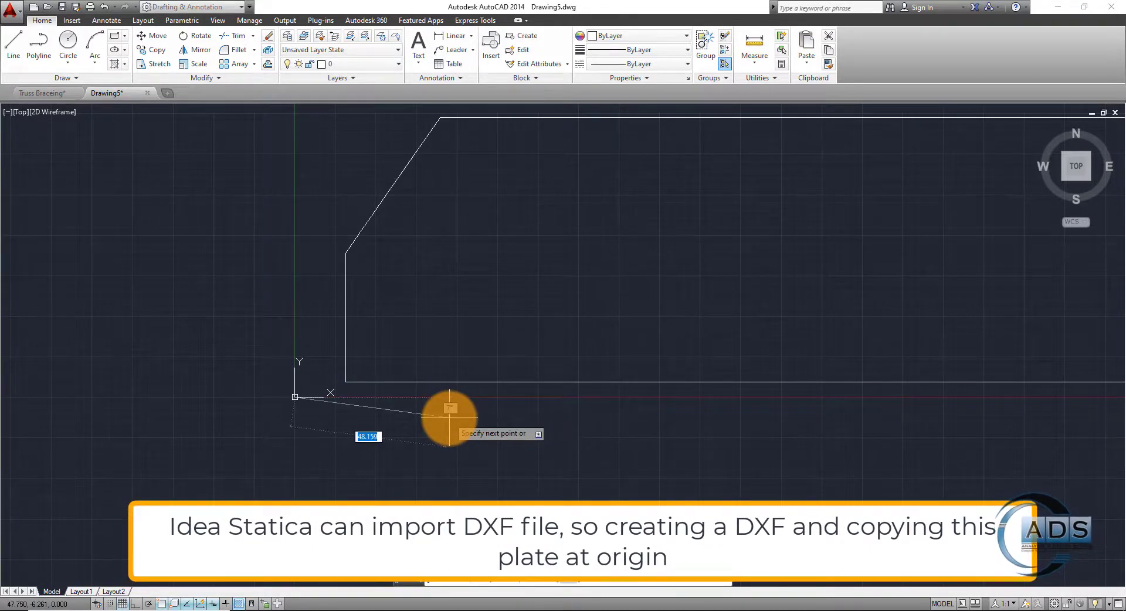
# Draw a helper line from the origin and move the plate so its lower-left corner sits on the origin
pyautogui.click(363, 474)
pyautogui.press('Escape')
pyautogui.click(546, 455)
pyautogui.click(495, 373)
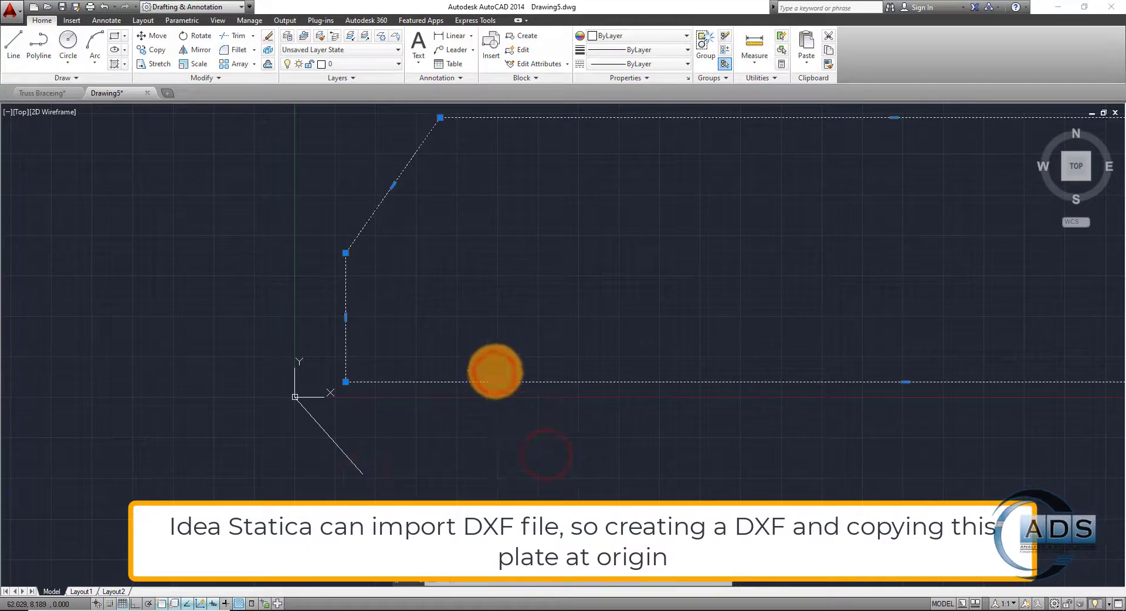
pyautogui.press('Return')
pyautogui.click(346, 382)
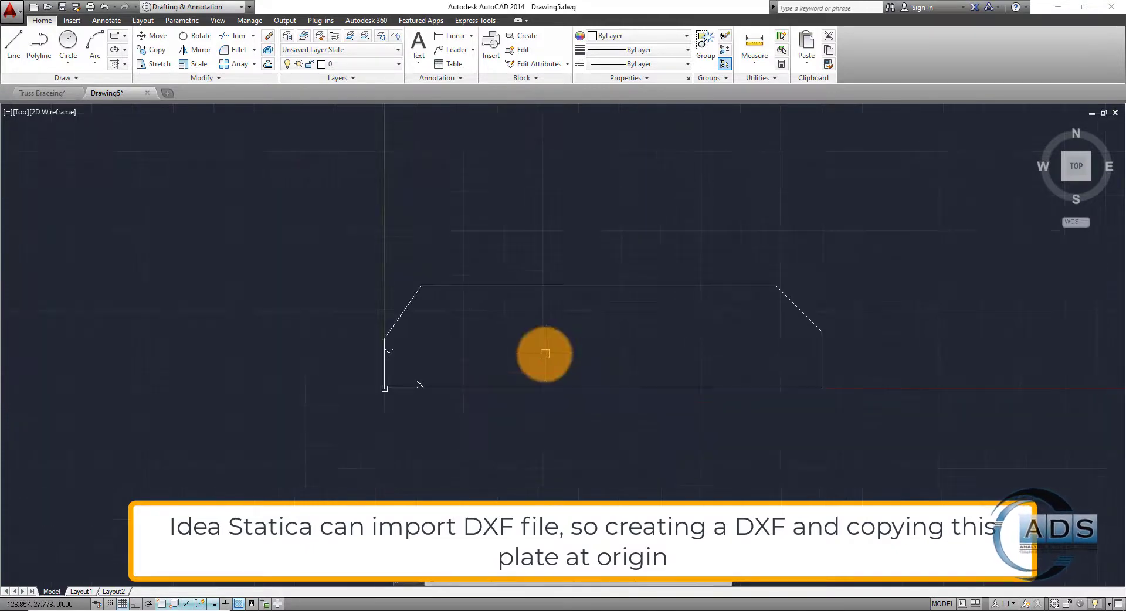
# Save the plate drawing in the Truss Braces folder as an AutoCAD 2013 DXF file named gusset3.dxf
pyautogui.hotkey('ctrl', 'shift', 's')
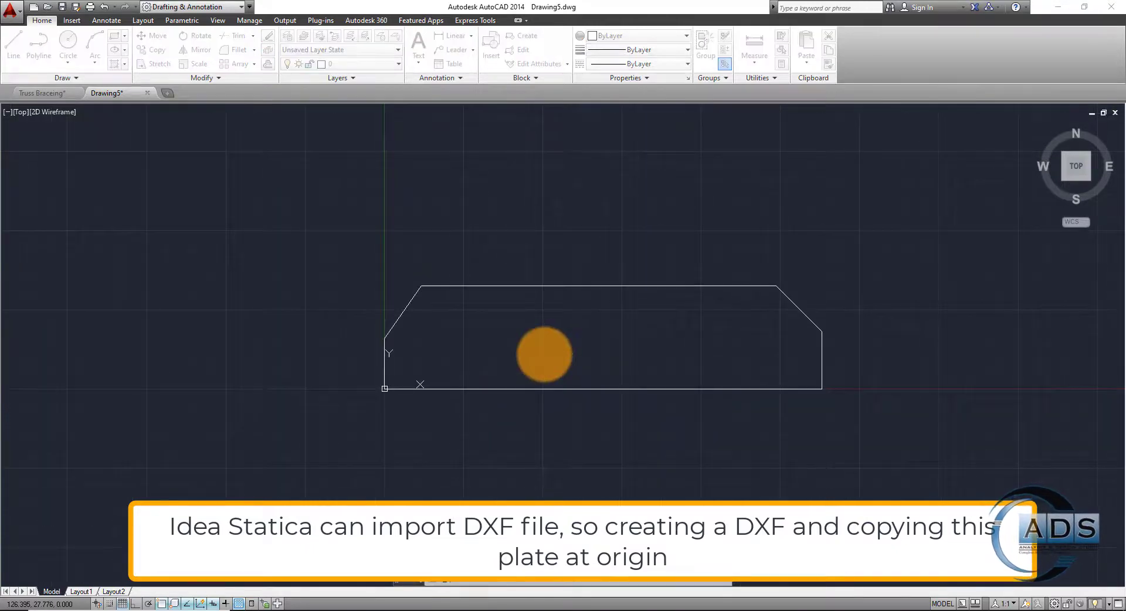
pyautogui.click(574, 439)
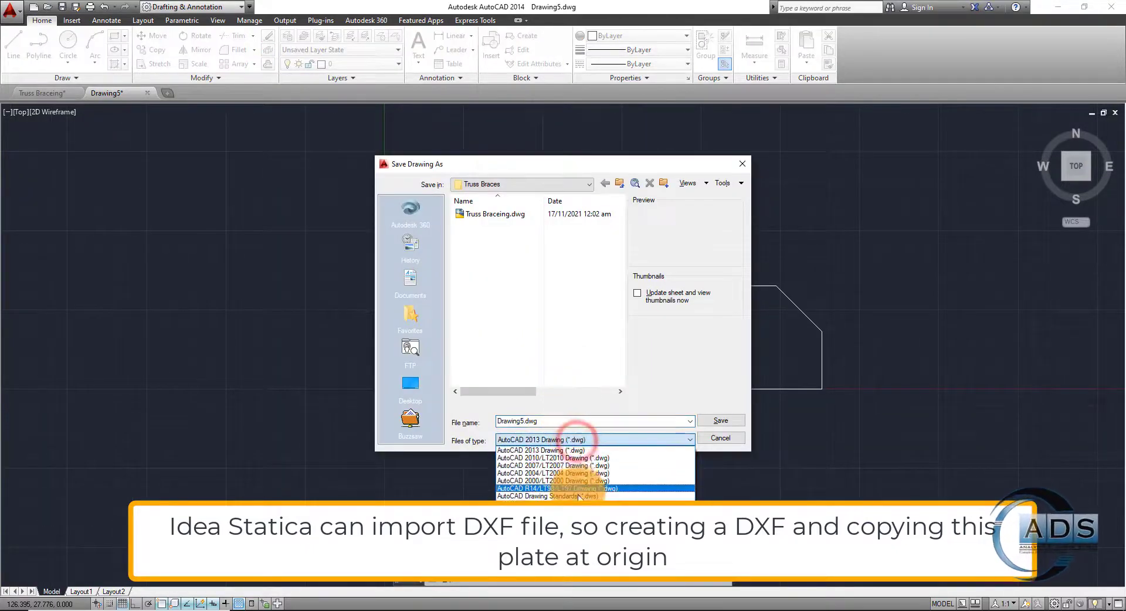
pyautogui.click(563, 504)
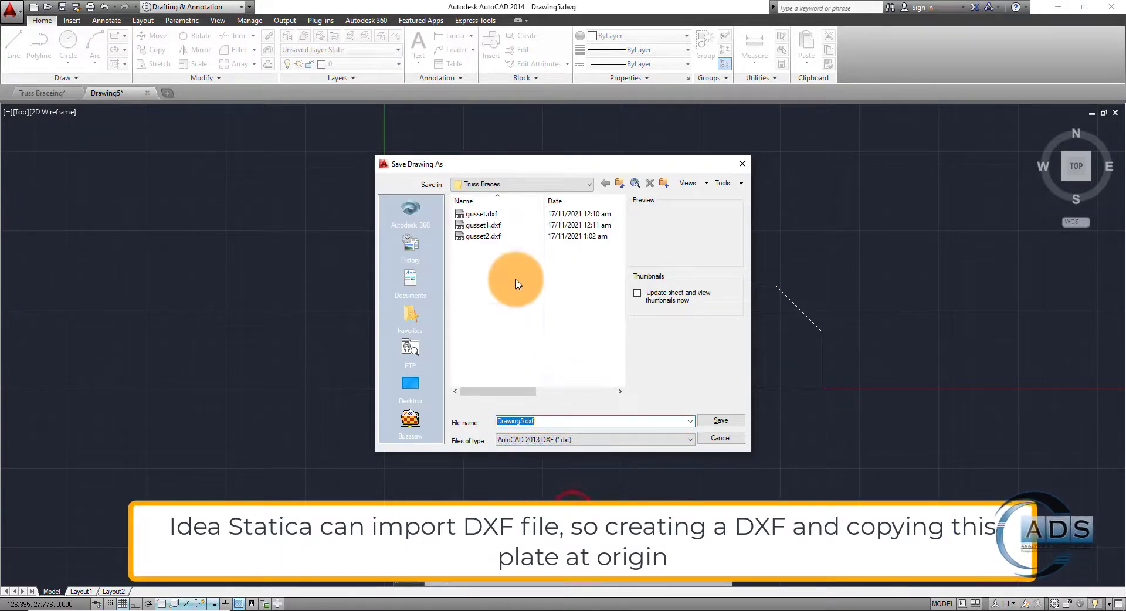
pyautogui.click(495, 237)
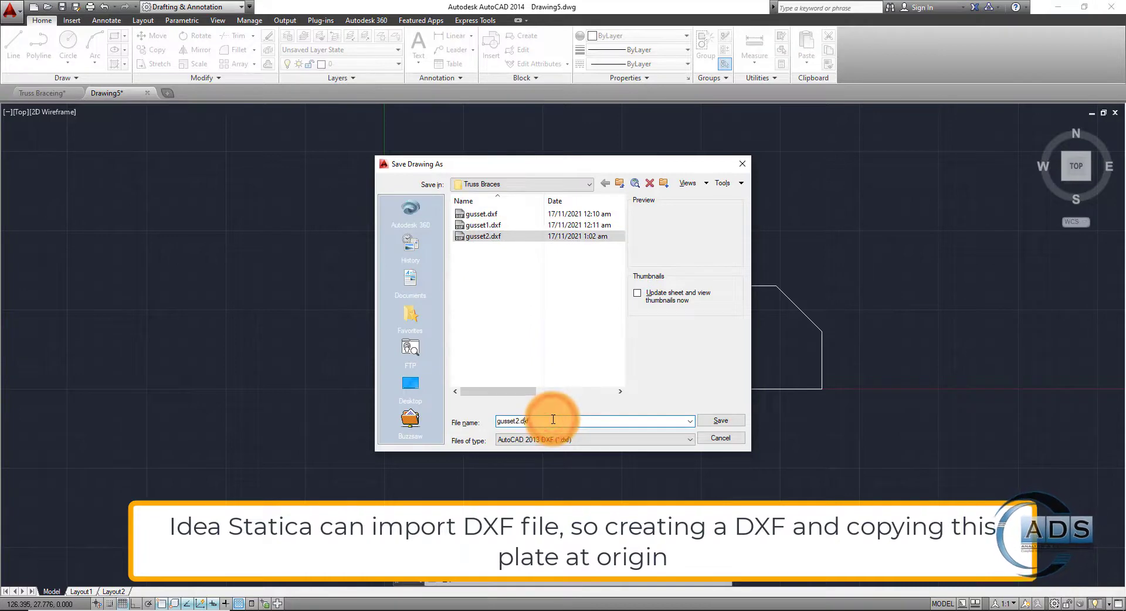
pyautogui.press('BackSpace')
pyautogui.write('3')
pyautogui.press('Return')
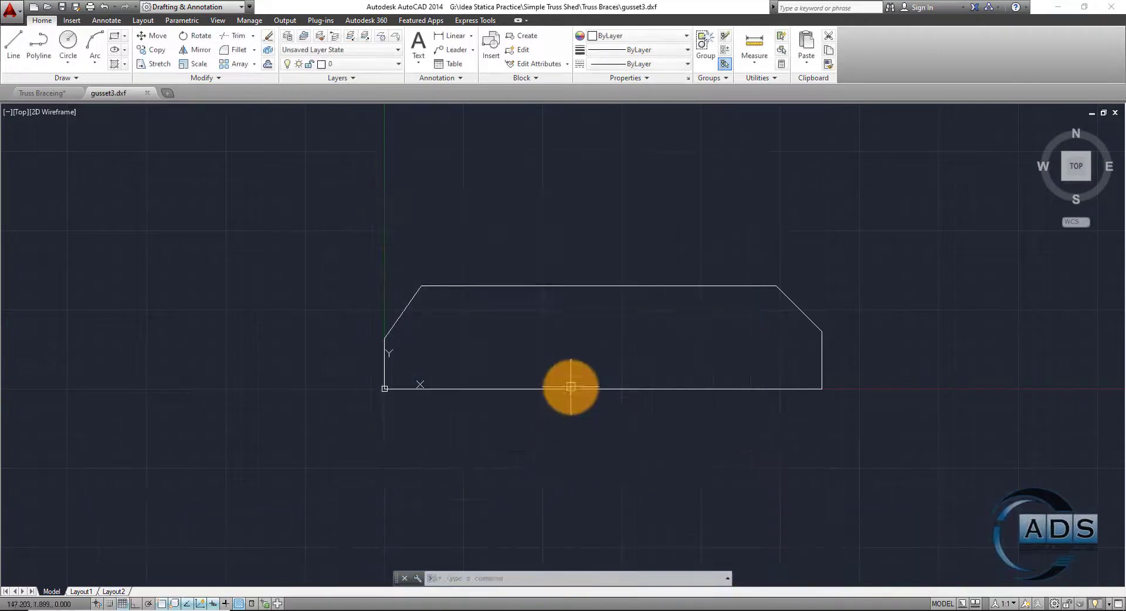
pyautogui.moveTo(706, 329); pyautogui.dragTo(669, 329, button='middle')
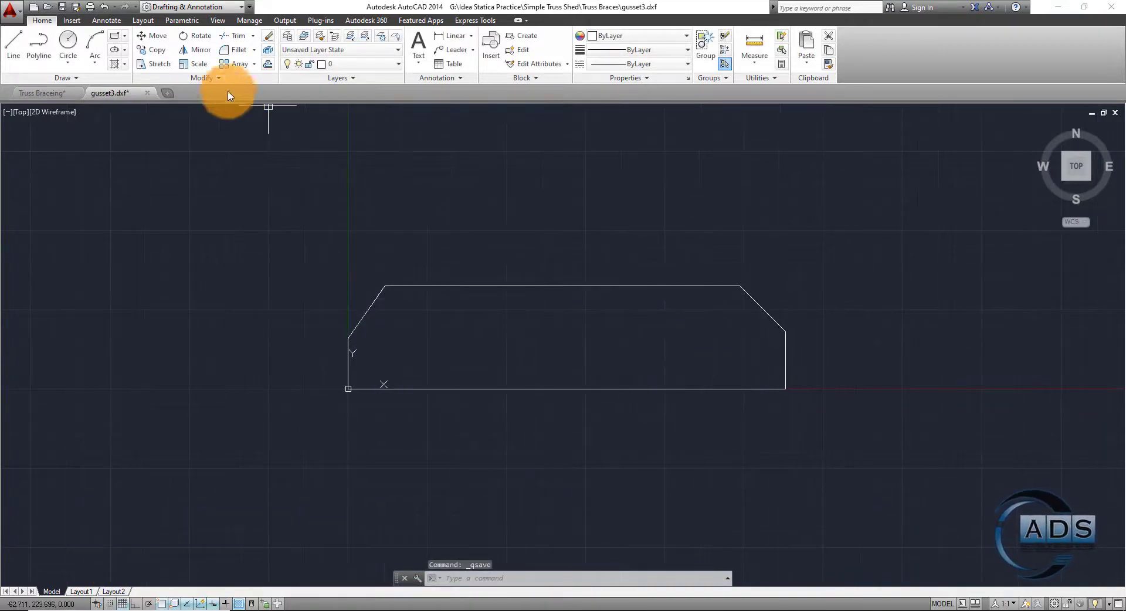
# Close gusset3.dxf without saving it in the AutoCAD 2013 Drawing format
pyautogui.click(147, 92)
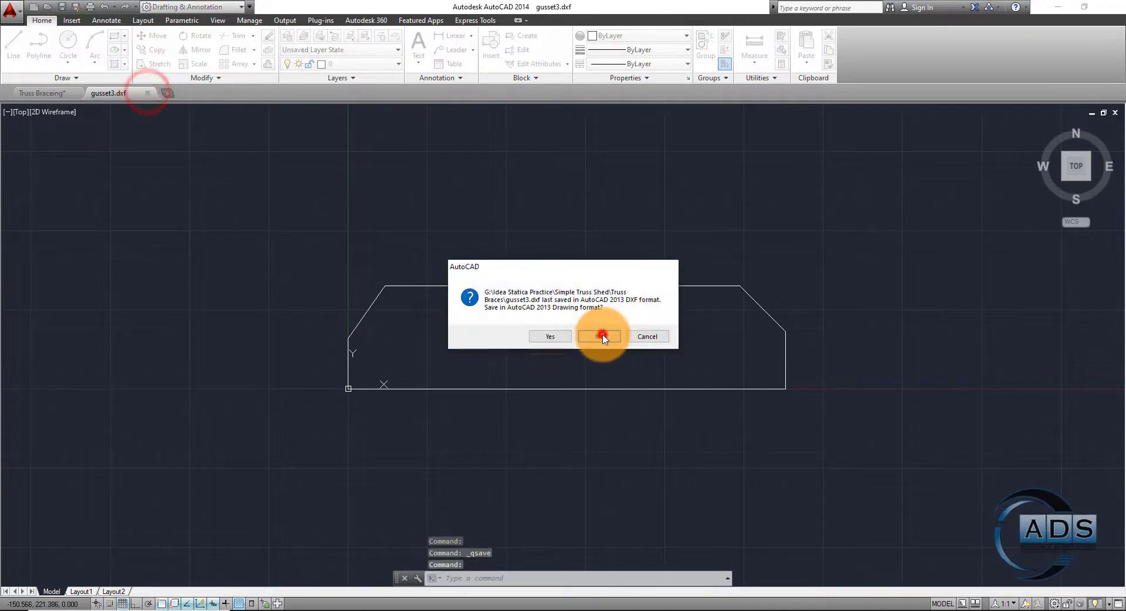
pyautogui.click(603, 333)
pyautogui.scroll(-2, 607, 331)
pyautogui.moveTo(649, 342); pyautogui.dragTo(684, 339, button='middle')
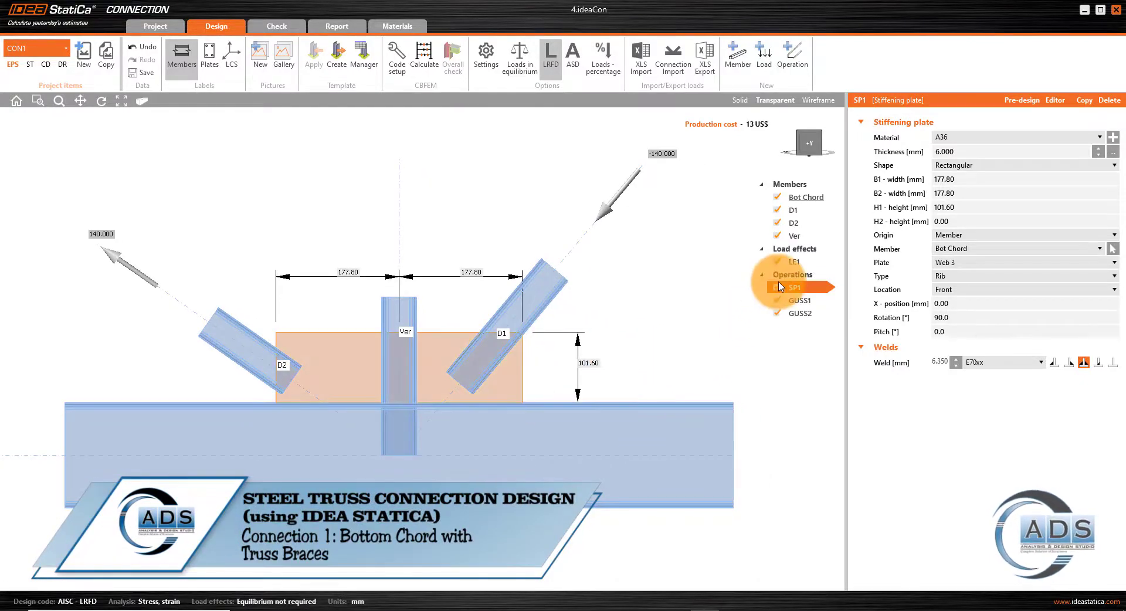
# In IDEA StatiCa, set the origin of stiffening plate SP1 to Joint and its shape to Polygon
pyautogui.click(804, 301)
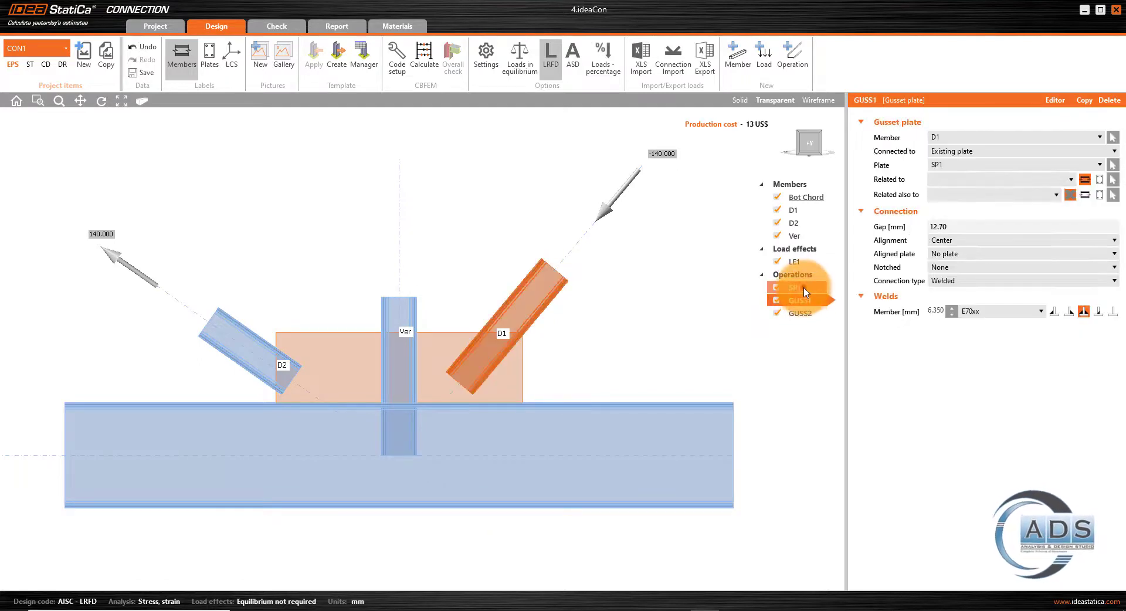
pyautogui.click(805, 289)
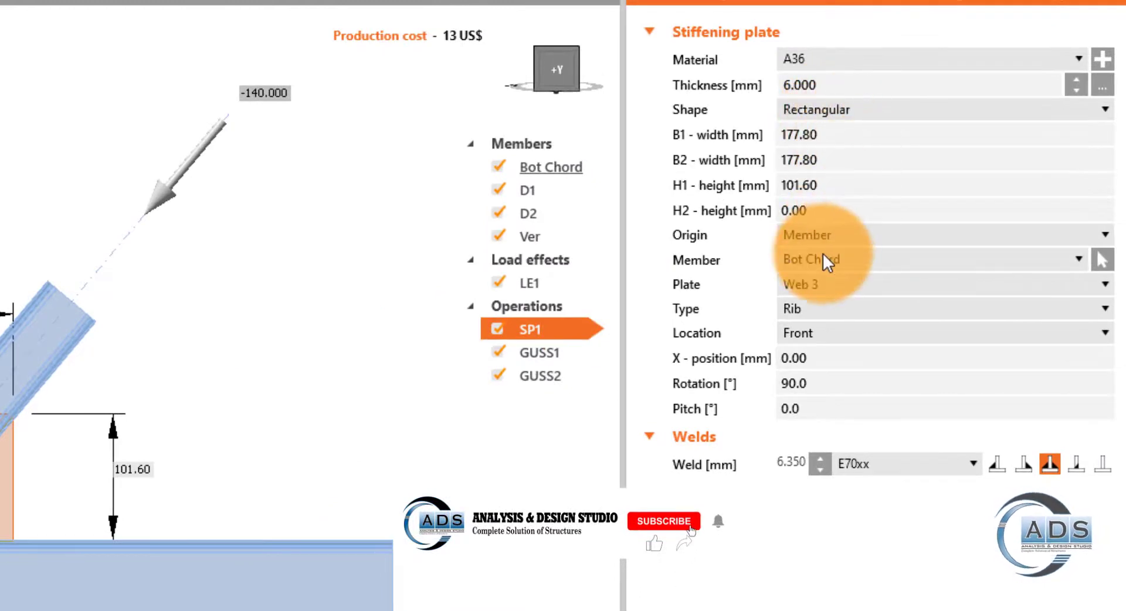
pyautogui.click(843, 240)
pyautogui.click(843, 253)
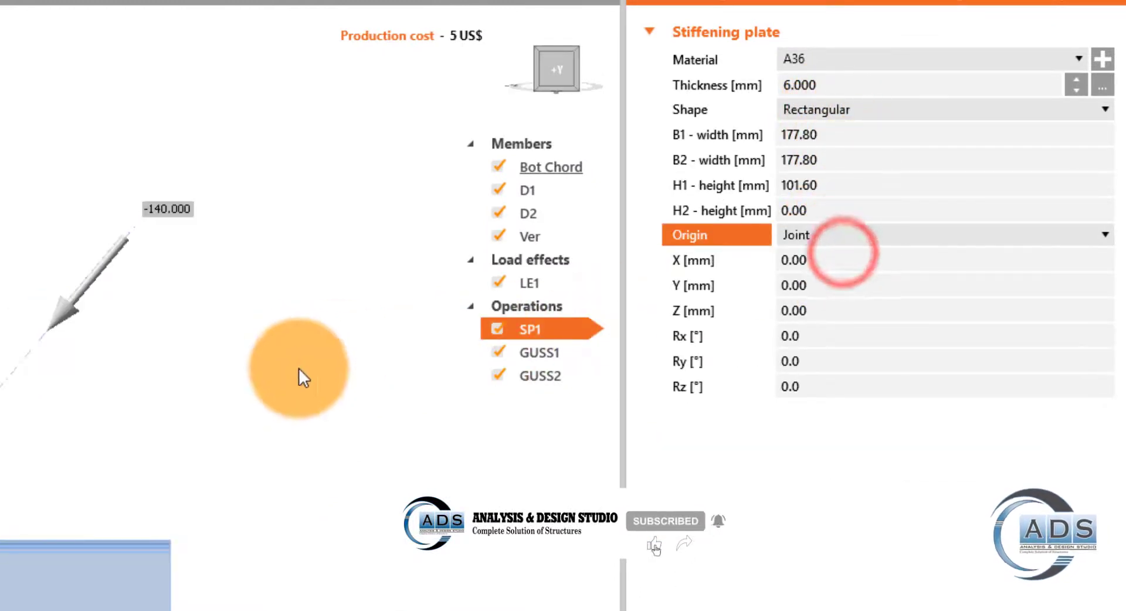
pyautogui.click(843, 113)
pyautogui.click(828, 162)
# Import gusset3.dxf as the polygon of plate SP1, using the whole polyline as its outline
pyautogui.click(935, 135)
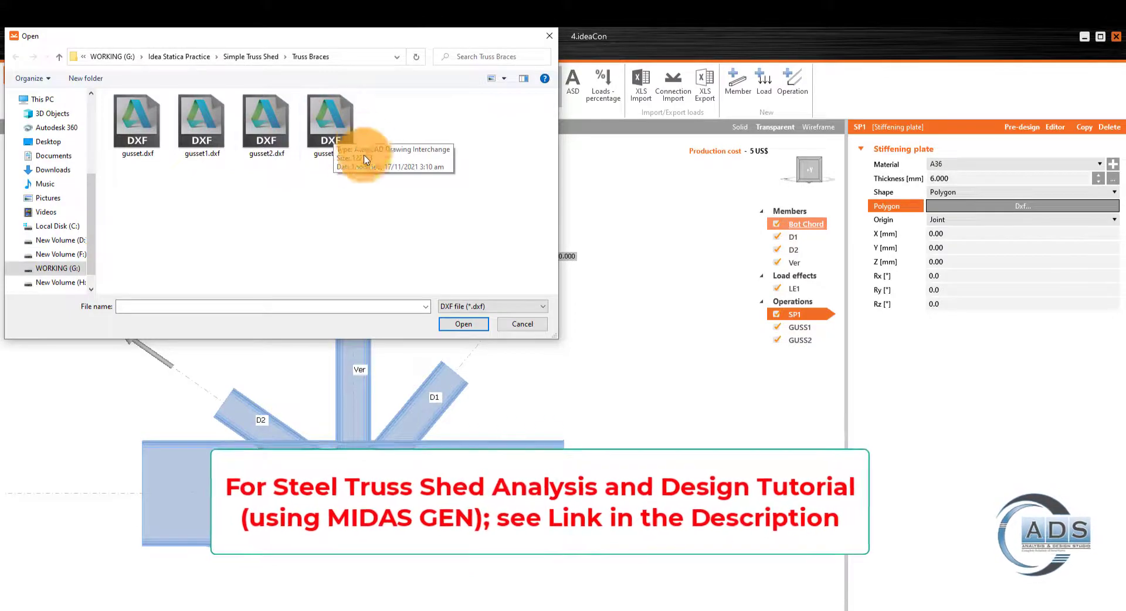
pyautogui.click(346, 133)
pyautogui.doubleClick(343, 128)
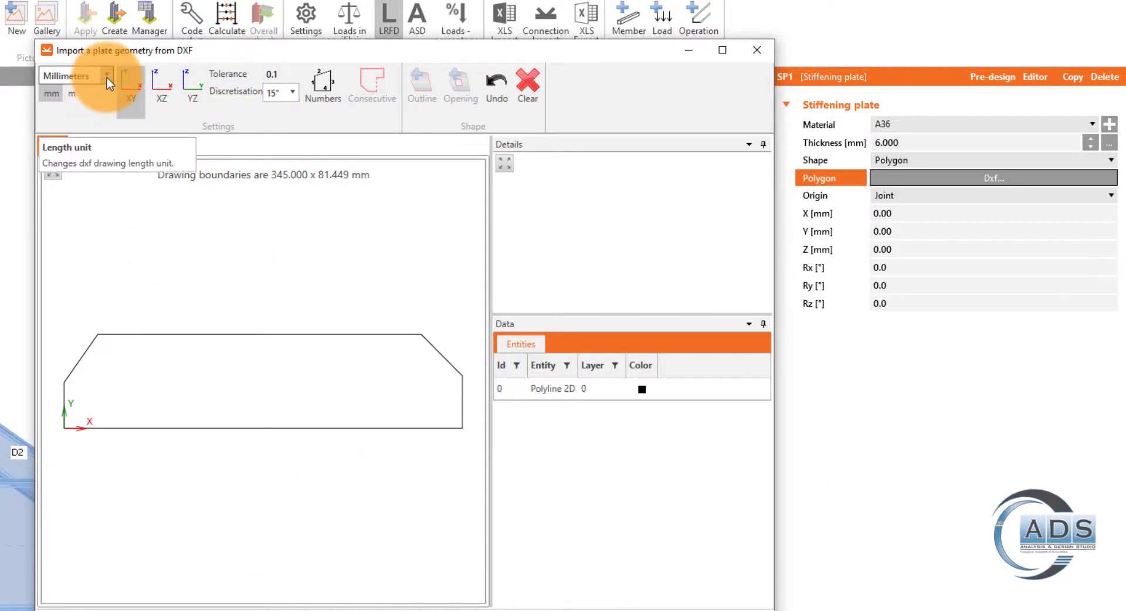
pyautogui.click(278, 342)
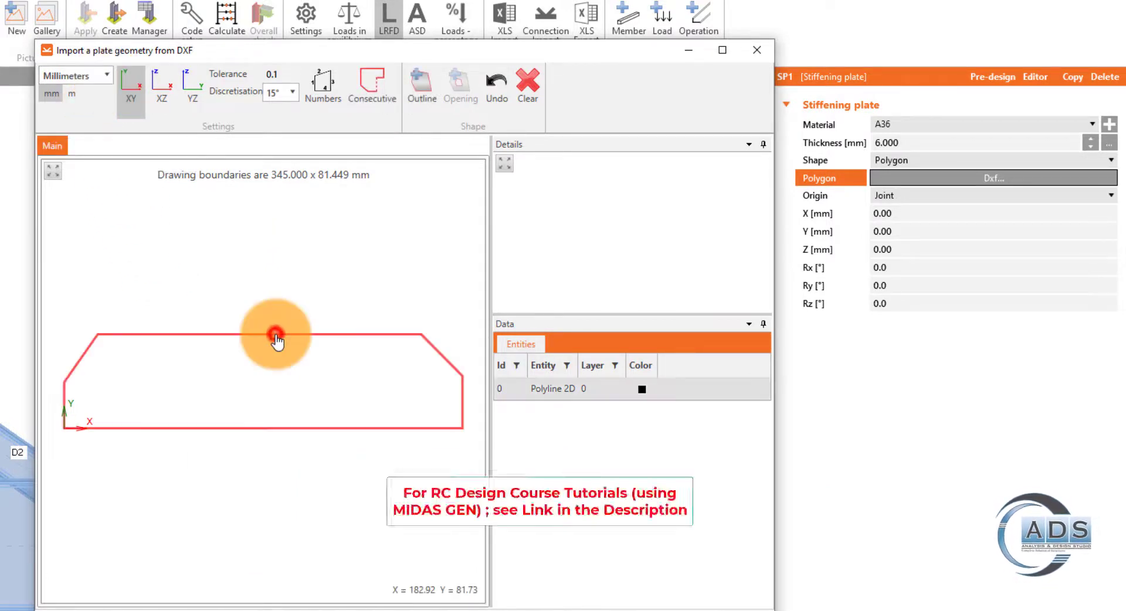
pyautogui.click(420, 89)
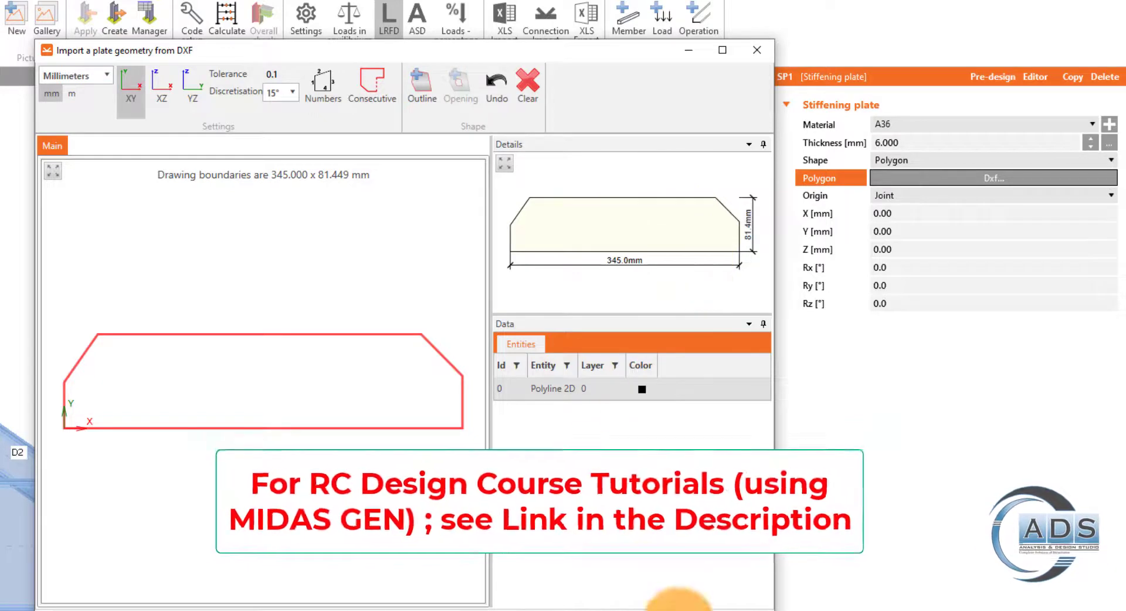
pyautogui.click(730, 573)
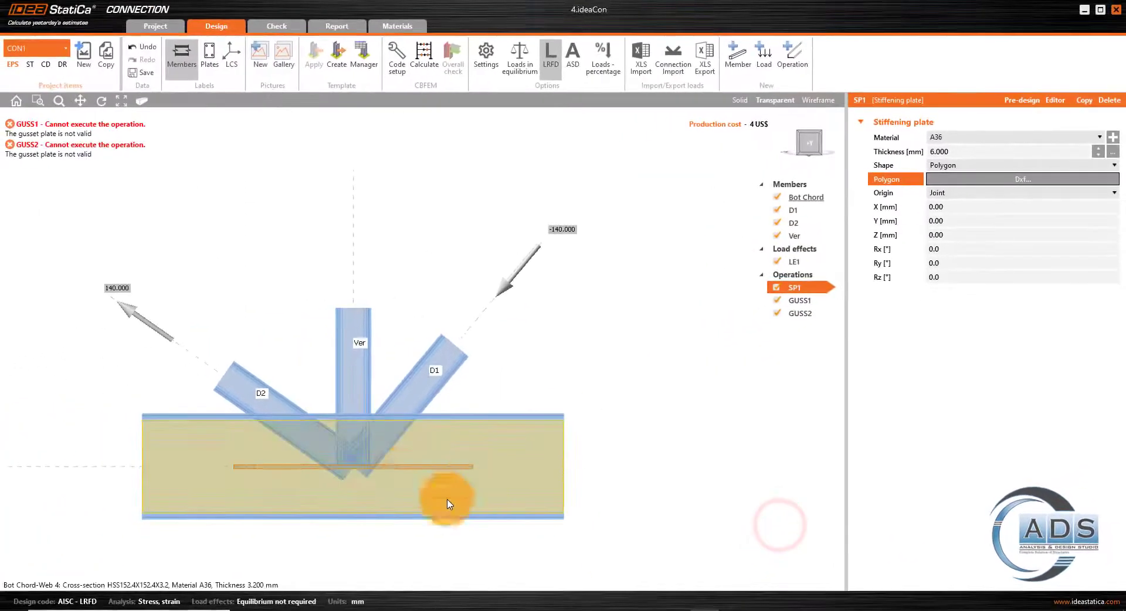
# Set the Rx rotation of plate SP1 to 90° so it stands upright in the plane of the braces
pyautogui.click(805, 151)
pyautogui.keyDown('ctrl'); pyautogui.moveTo(599, 448); pyautogui.dragTo(576, 430, button='middle'); pyautogui.keyUp('ctrl')
pyautogui.scroll(3, 575, 399)
pyautogui.click(1001, 252)
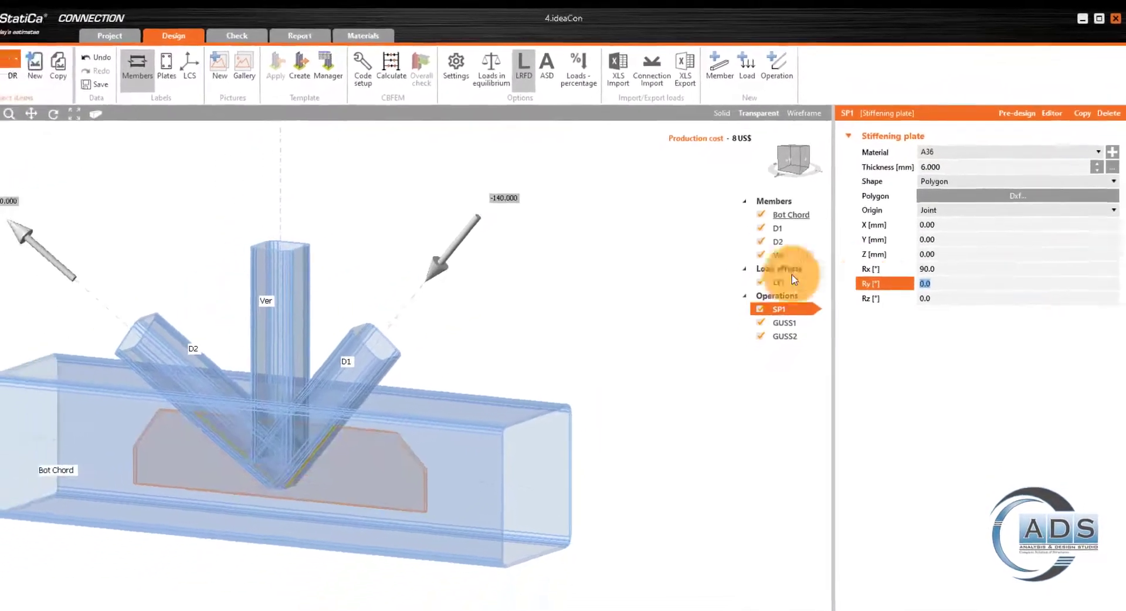
pyautogui.scroll(2, 595, 352)
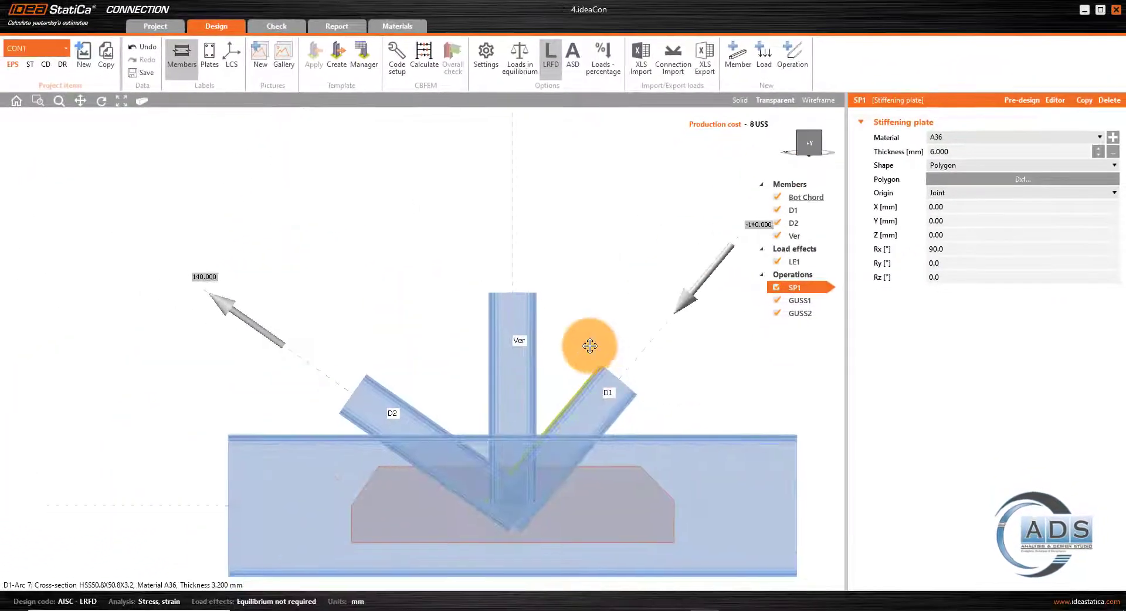
pyautogui.moveTo(595, 352); pyautogui.dragTo(539, 253, button='middle')
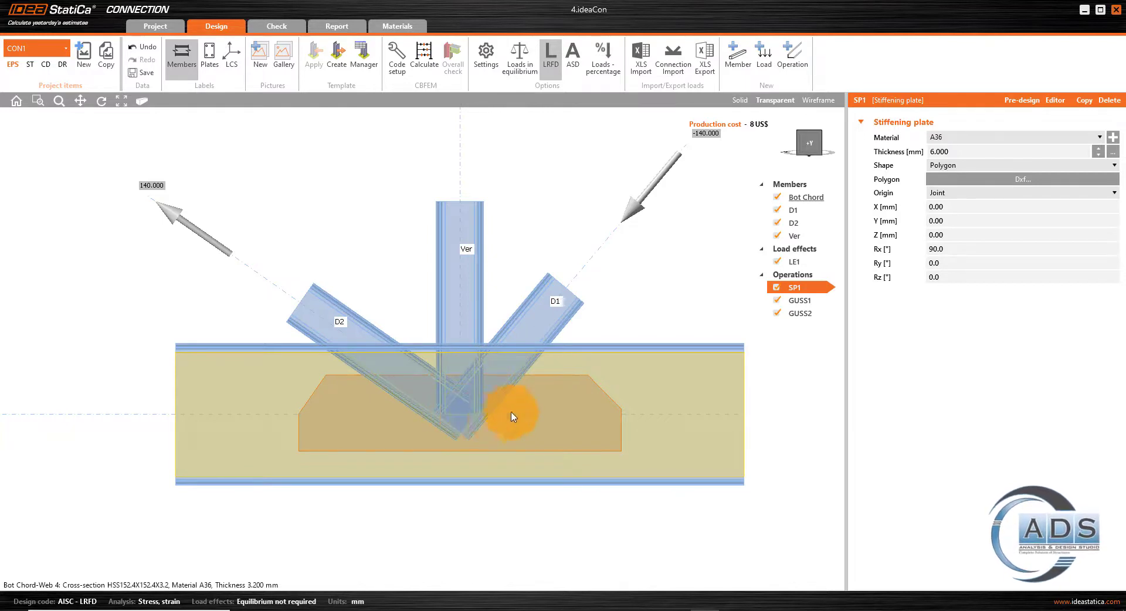
pyautogui.moveTo(518, 417); pyautogui.dragTo(453, 420, button='middle')
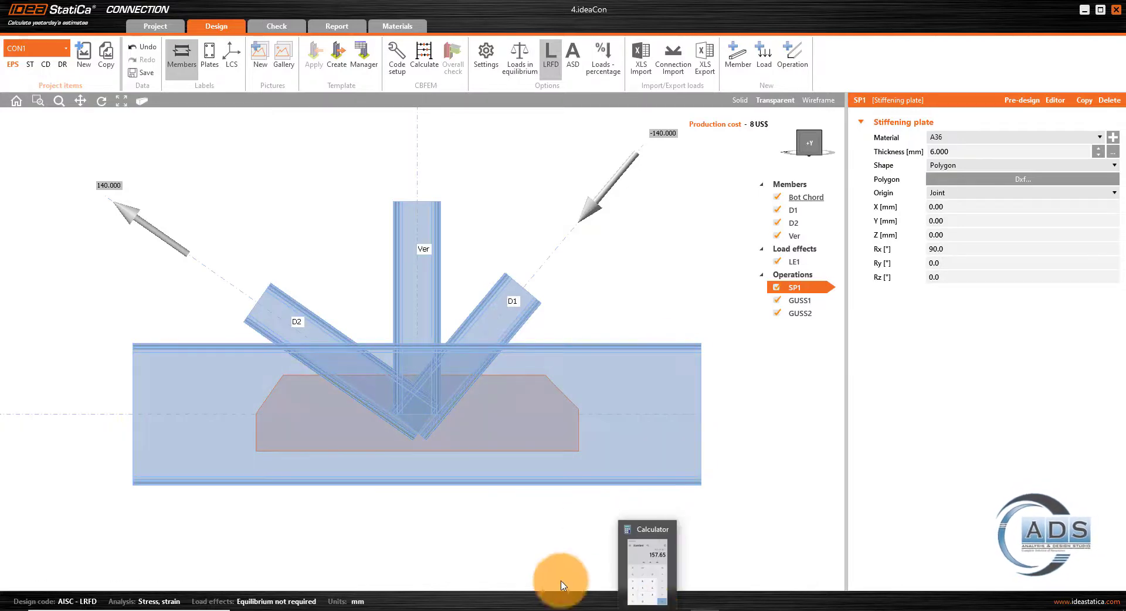
# Switch to AutoCAD and dimension the gusset plate's height between its top and bottom edges
pyautogui.click(576, 610)
pyautogui.scroll(2, 468, 321)
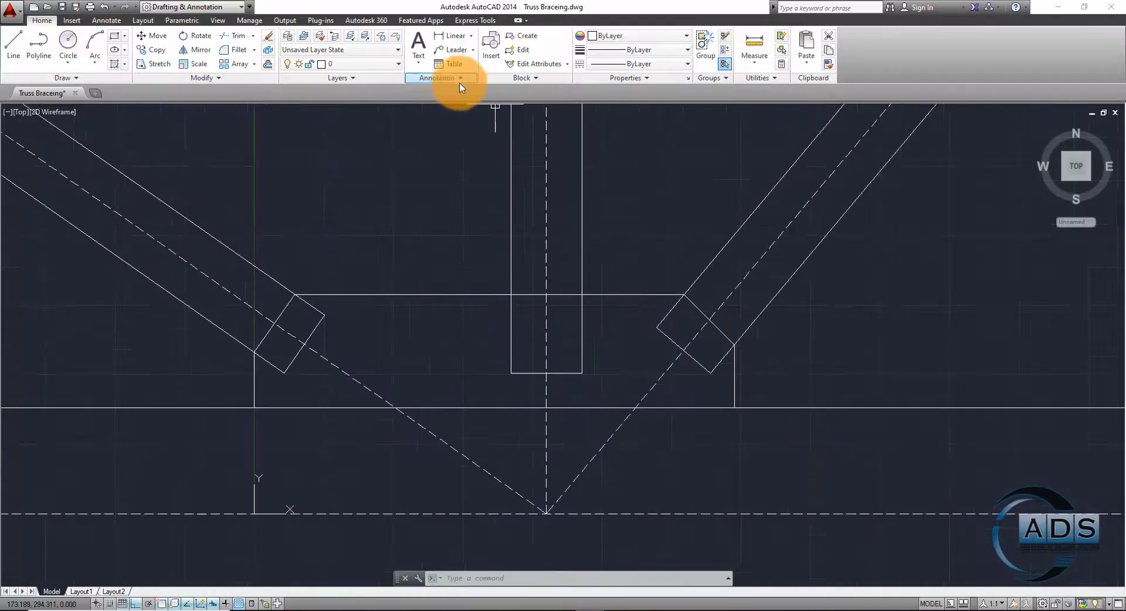
pyautogui.click(447, 38)
pyautogui.click(489, 295)
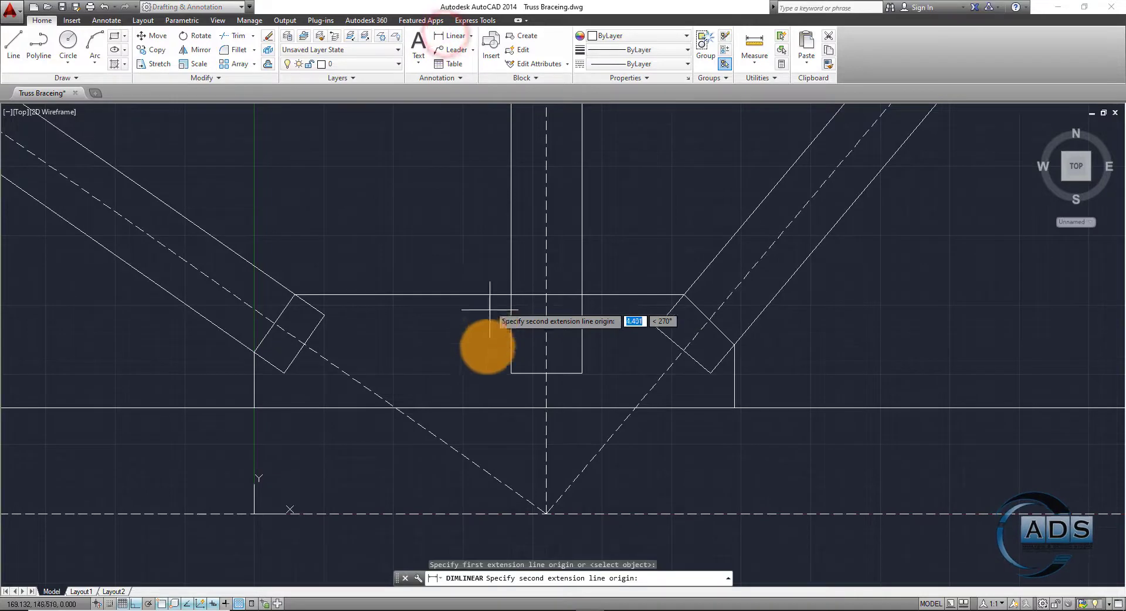
pyautogui.click(493, 407)
pyautogui.click(459, 367)
pyautogui.scroll(5, 460, 364)
pyautogui.scroll(-5, 463, 361)
# Add 40.725 and 76.2 in the calculator for the plate's vertical offset and return to IDEA StatiCa
pyautogui.click(642, 610)
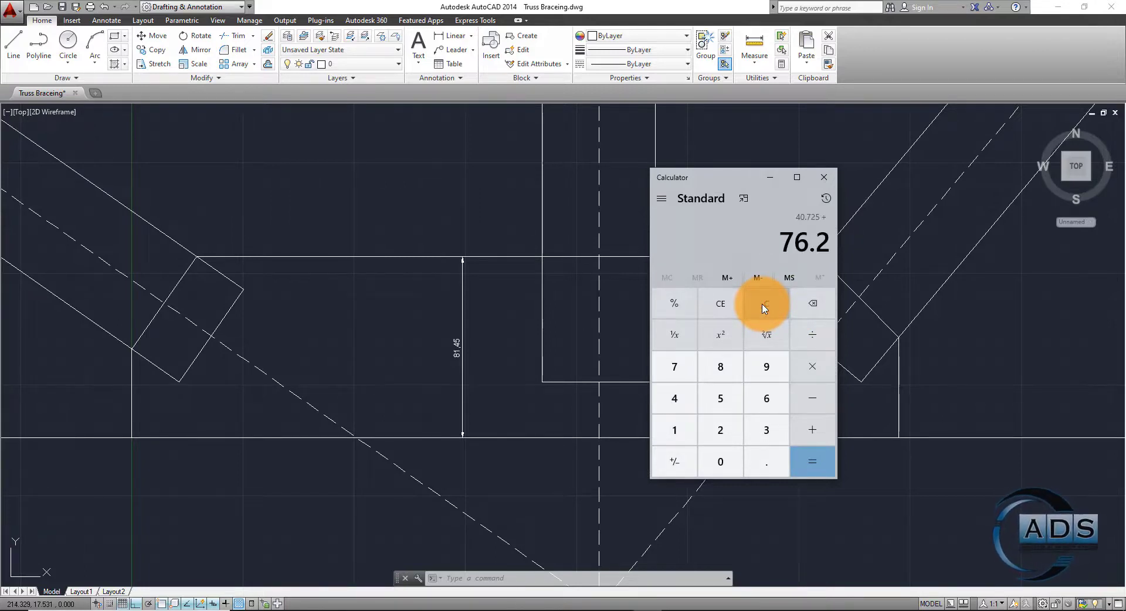
pyautogui.click(771, 176)
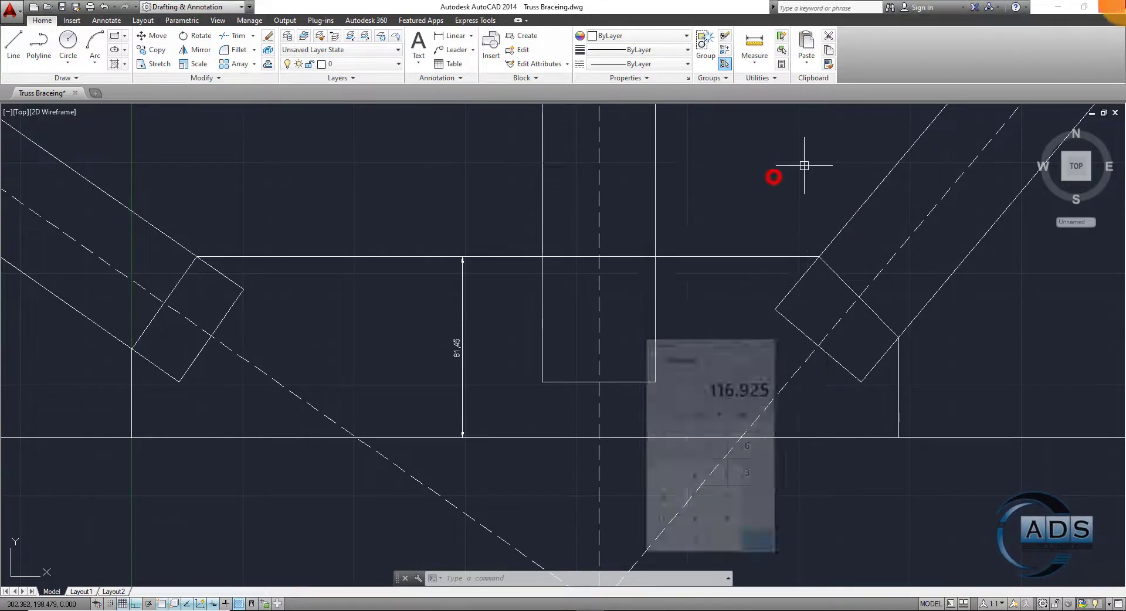
pyautogui.click(1058, 7)
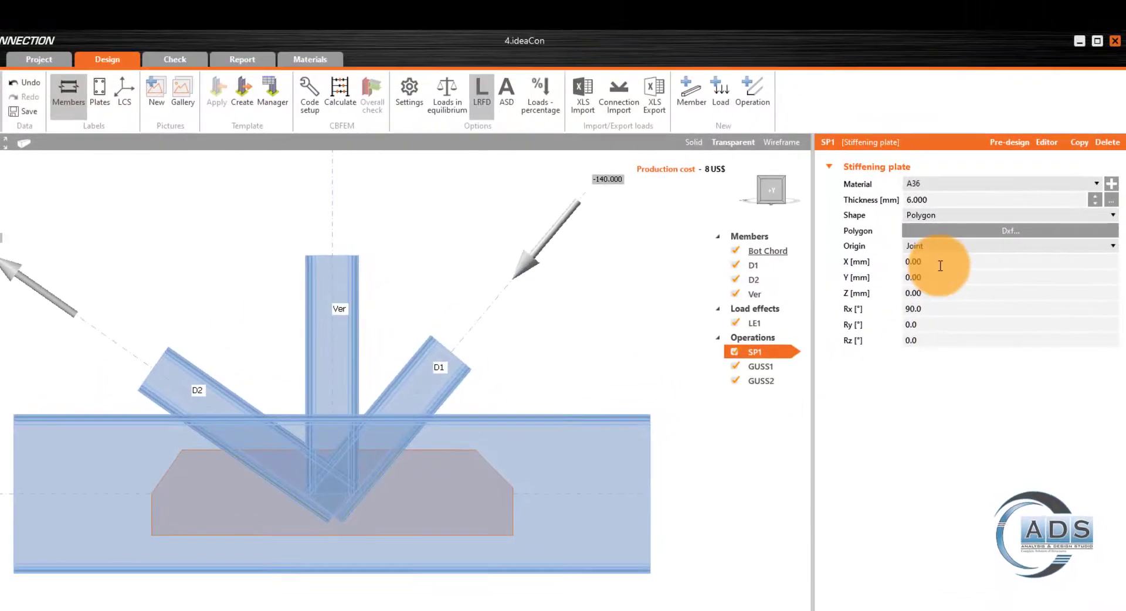
# Set the Z offset of plate SP1 to 116 mm
pyautogui.moveTo(586, 366); pyautogui.dragTo(571, 370, button='middle')
pyautogui.click(962, 296)
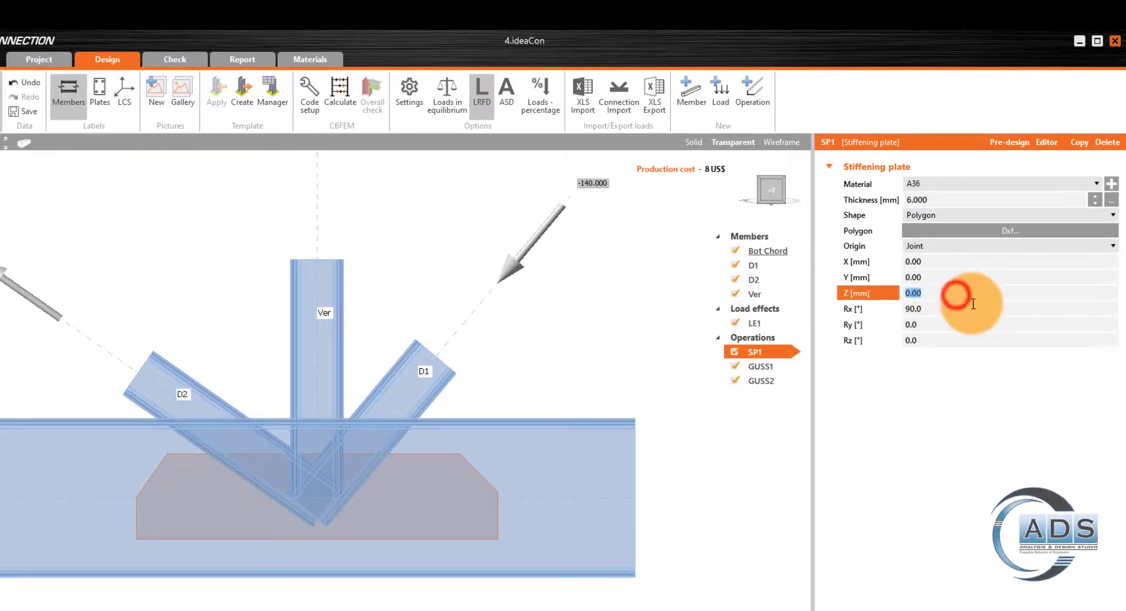
pyautogui.write('116')
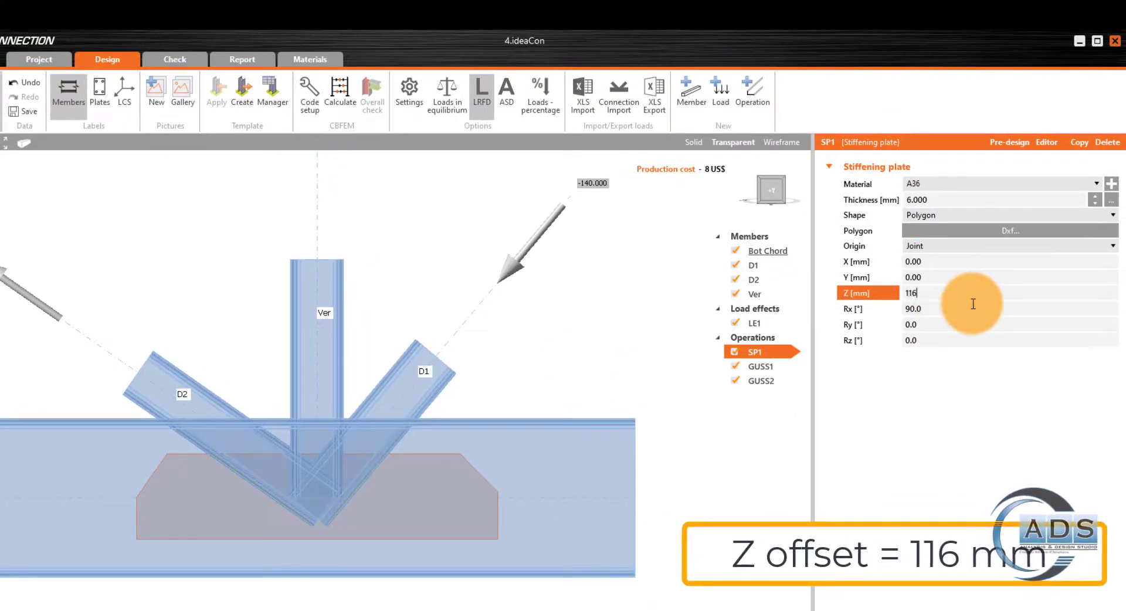
pyautogui.press('Return')
# Check the gap between the plate and the bottom chord and set the plate's Z offset to 115 mm
pyautogui.scroll(5, 498, 320)
pyautogui.moveTo(600, 520); pyautogui.dragTo(592, 388, button='middle')
pyautogui.scroll(3, 451, 531)
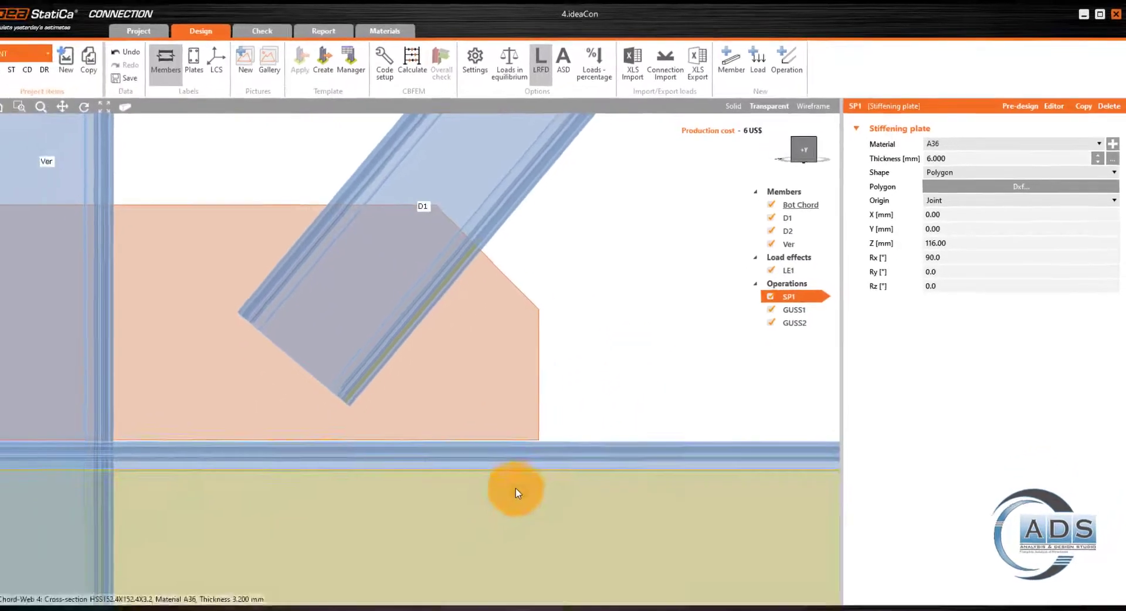
pyautogui.scroll(3, 578, 392)
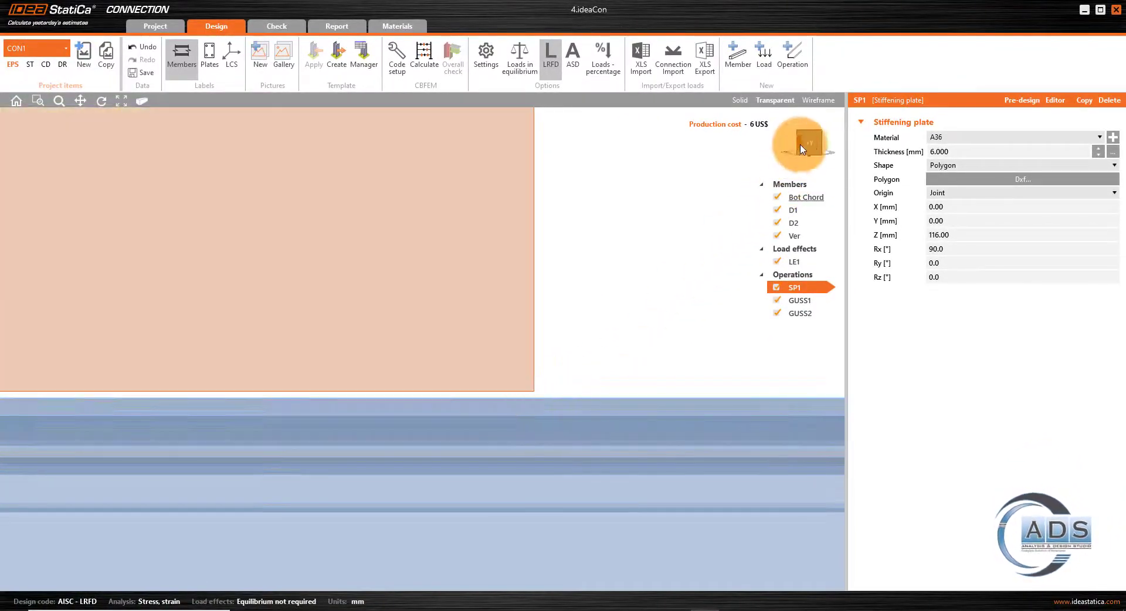
pyautogui.click(1054, 237)
pyautogui.write('115')
pyautogui.press('Return')
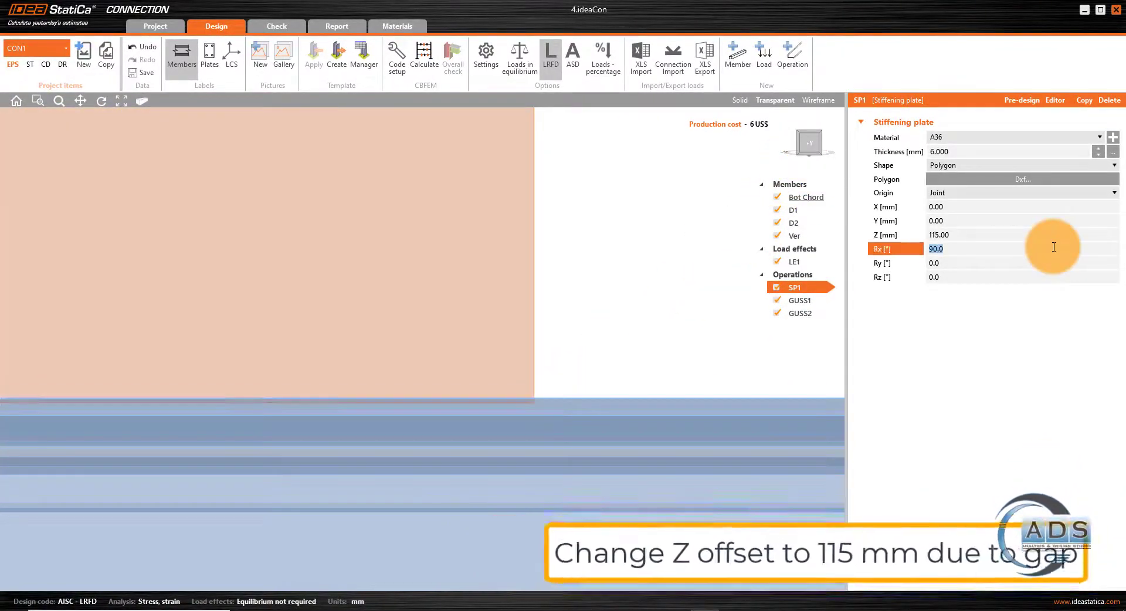
pyautogui.moveTo(812, 148); pyautogui.dragTo(803, 148)
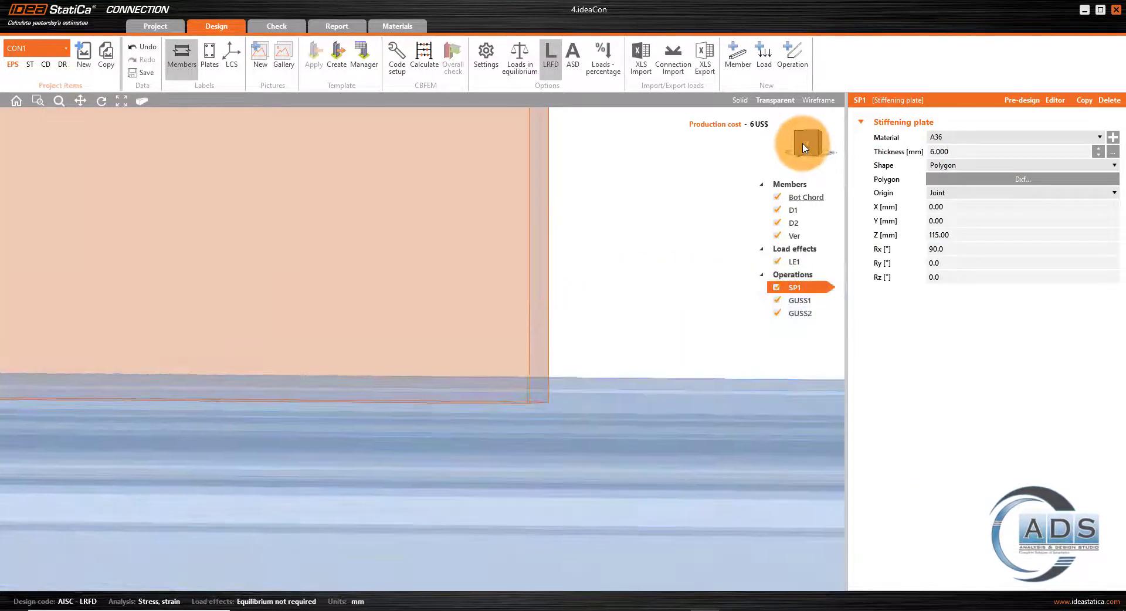
pyautogui.click(804, 147)
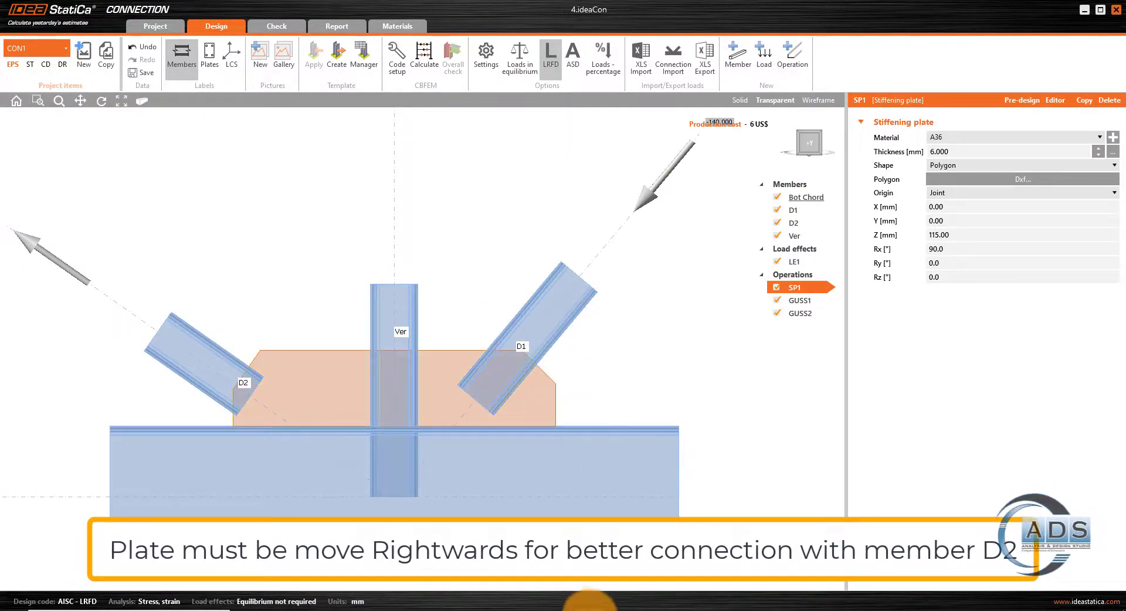
# In AutoCAD, draw a vertical line up from the midpoint of the plate's bottom edge and trim it at the top edge
pyautogui.write('l')
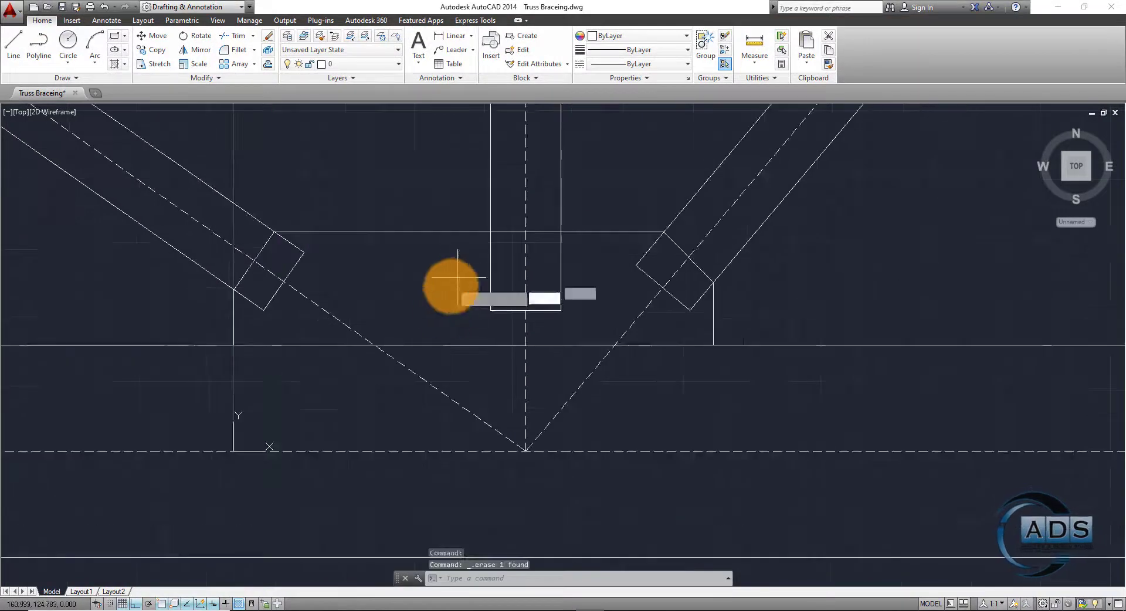
pyautogui.press('Return')
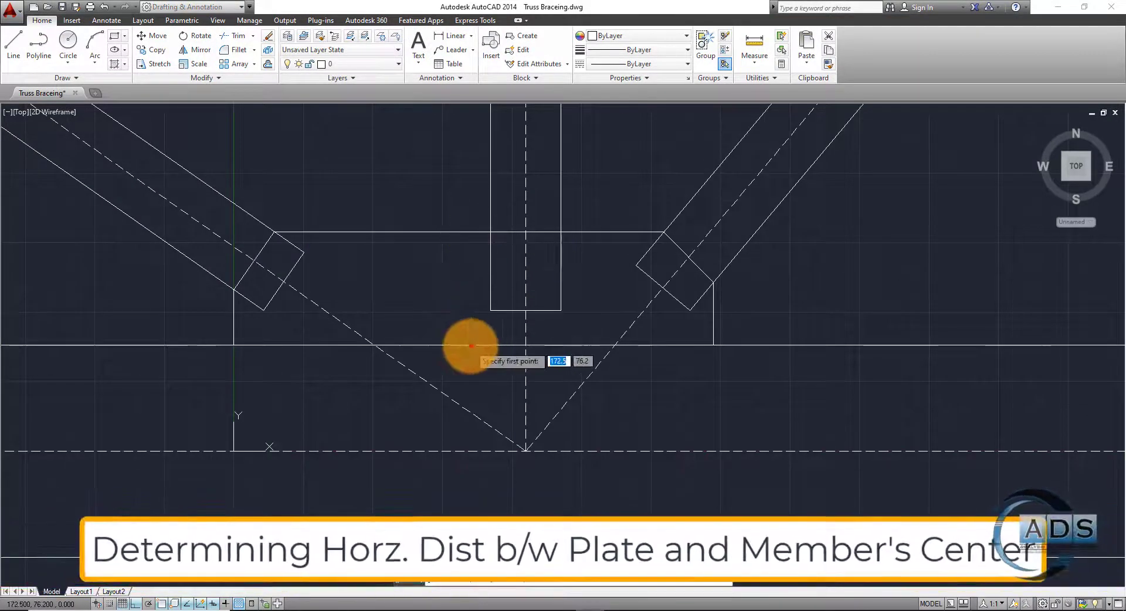
pyautogui.click(473, 345)
pyautogui.click(475, 170)
pyautogui.click(472, 214)
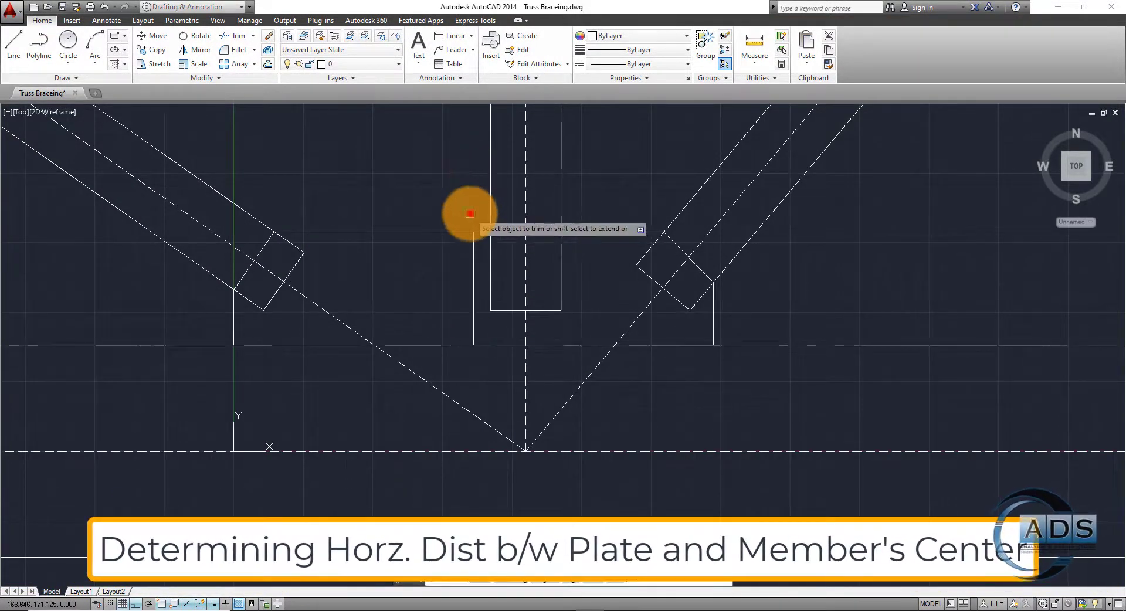
# Dimension the horizontal distance between the plate's vertical centre line and the centreline of the vertical member
pyautogui.click(451, 37)
pyautogui.click(526, 450)
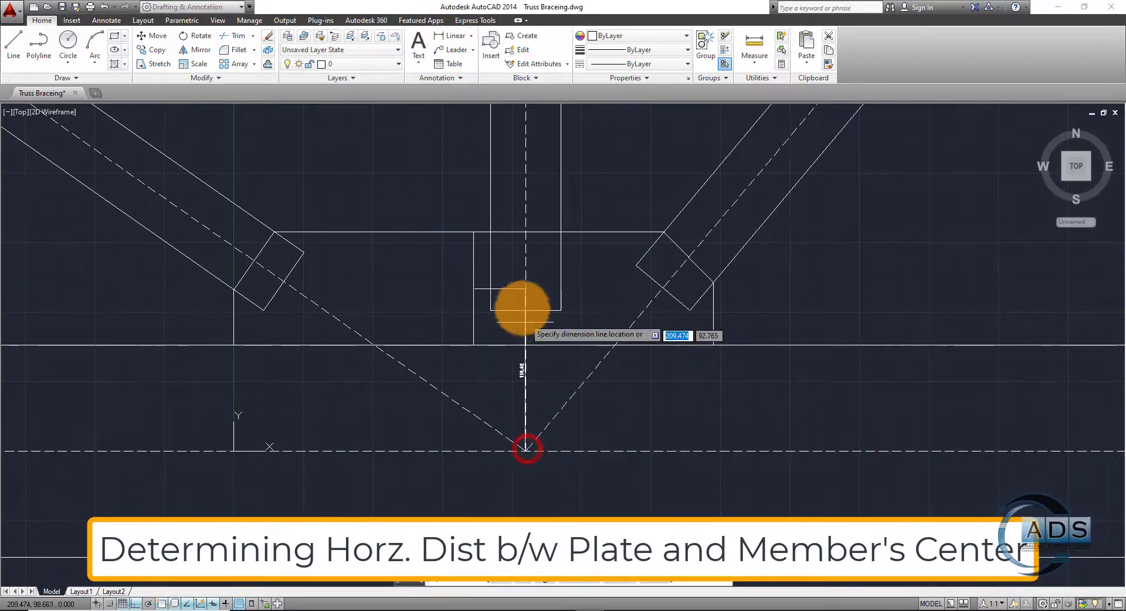
pyautogui.click(503, 244)
pyautogui.scroll(8, 504, 235)
pyautogui.scroll(-4, 536, 287)
pyautogui.scroll(2, 534, 281)
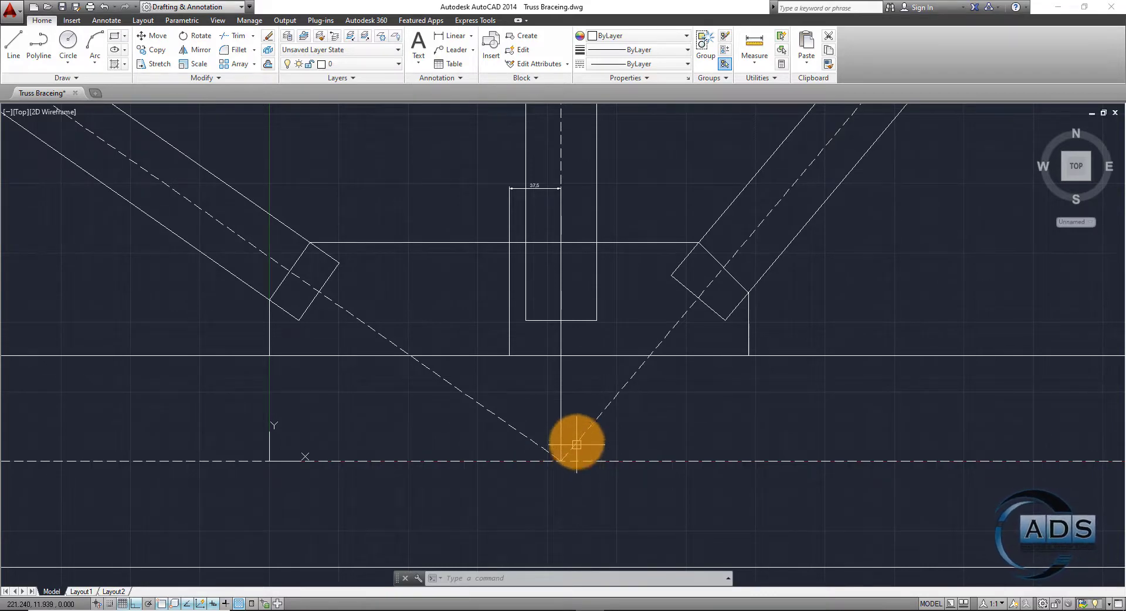
pyautogui.scroll(7, 511, 191)
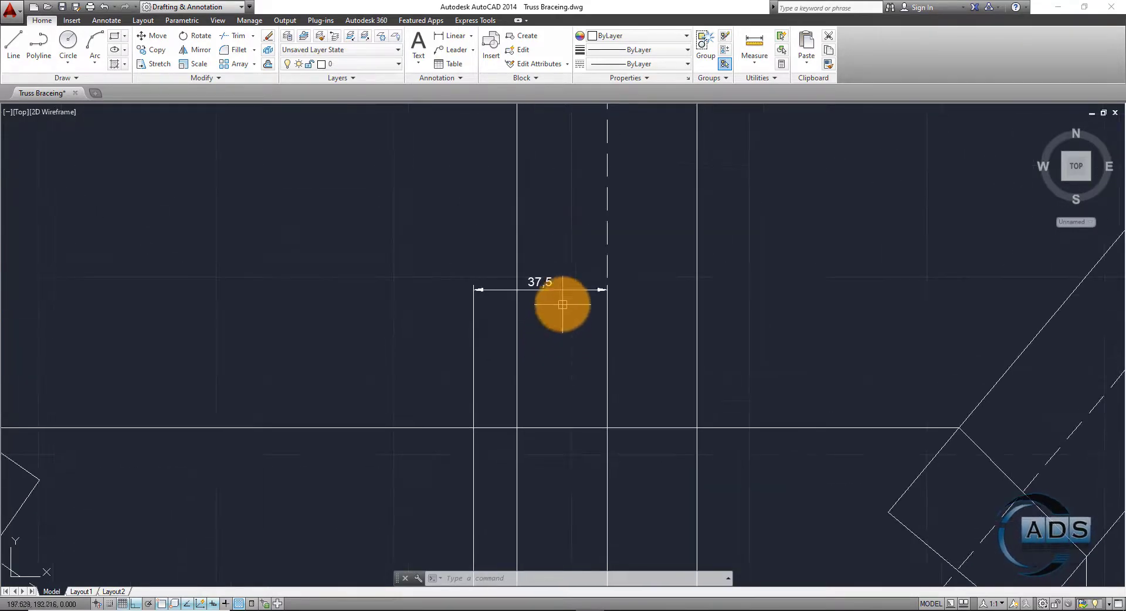
pyautogui.scroll(-2, 563, 303)
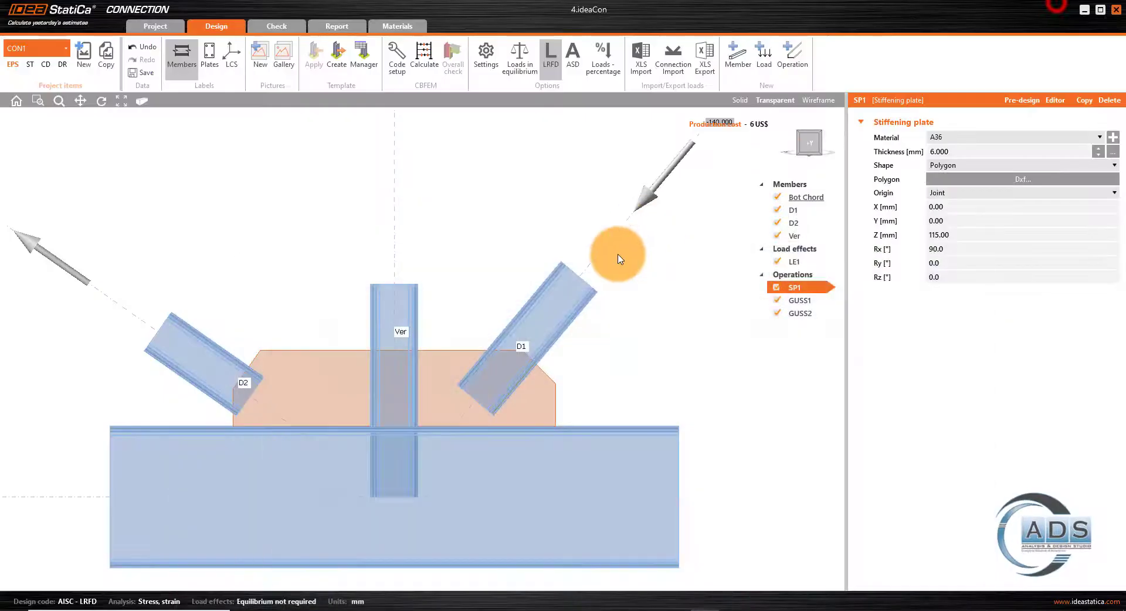
# In IDEA StatiCa, set the X offset of plate SP1 to -37.5 mm
pyautogui.click(1040, 190)
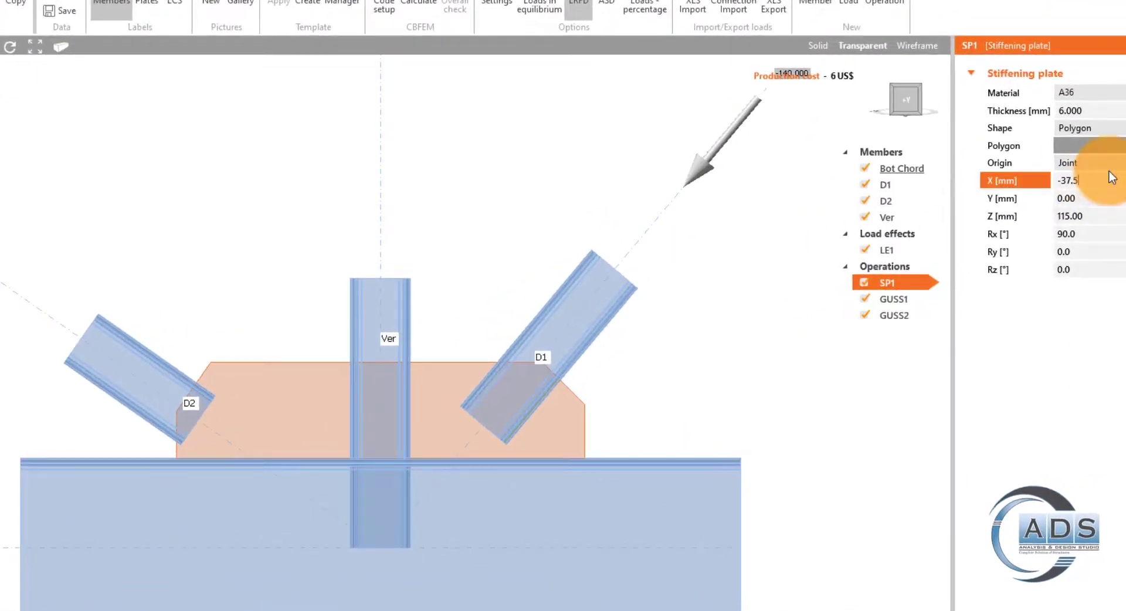
pyautogui.write('-37.5')
pyautogui.press('Tab')
pyautogui.scroll(10, 580, 329)
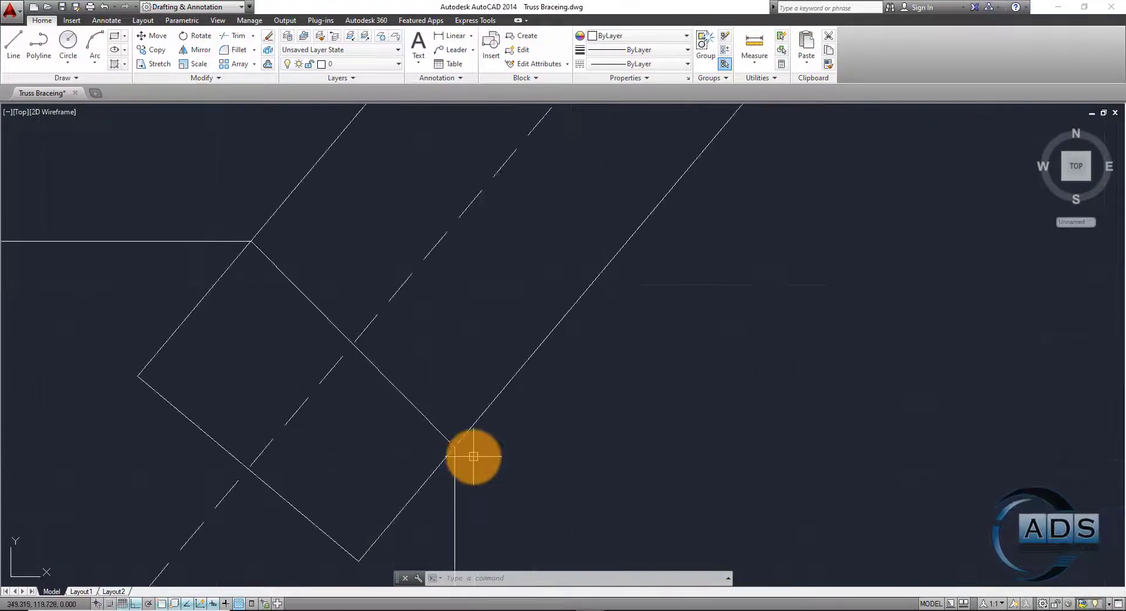
# Set the X offset of stiffening plate SP1 to -38 mm
pyautogui.scroll(3, 473, 457)
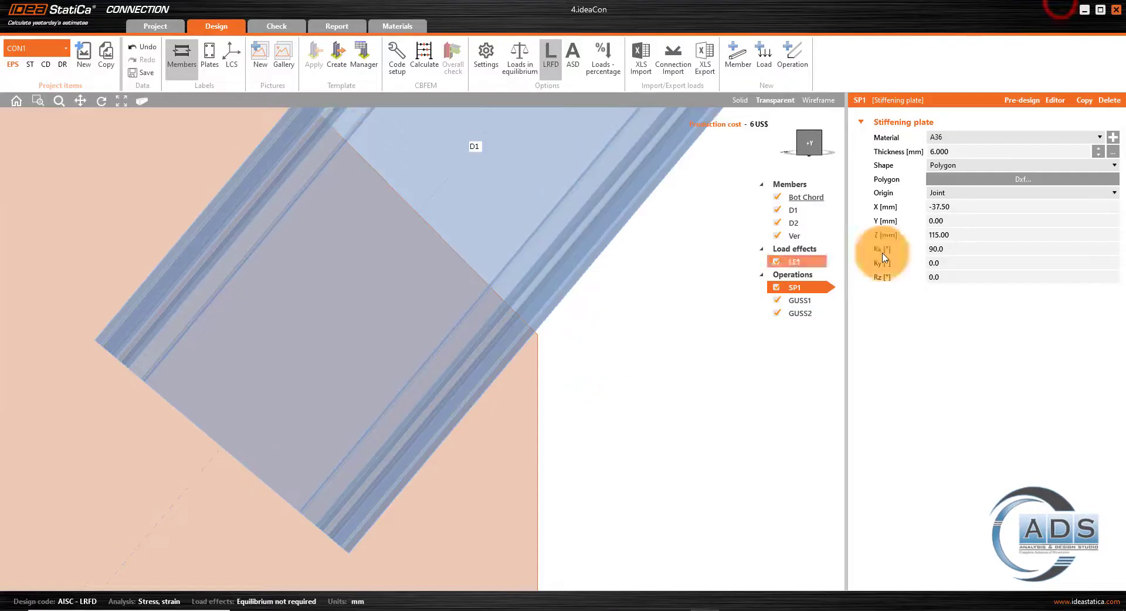
pyautogui.click(971, 236)
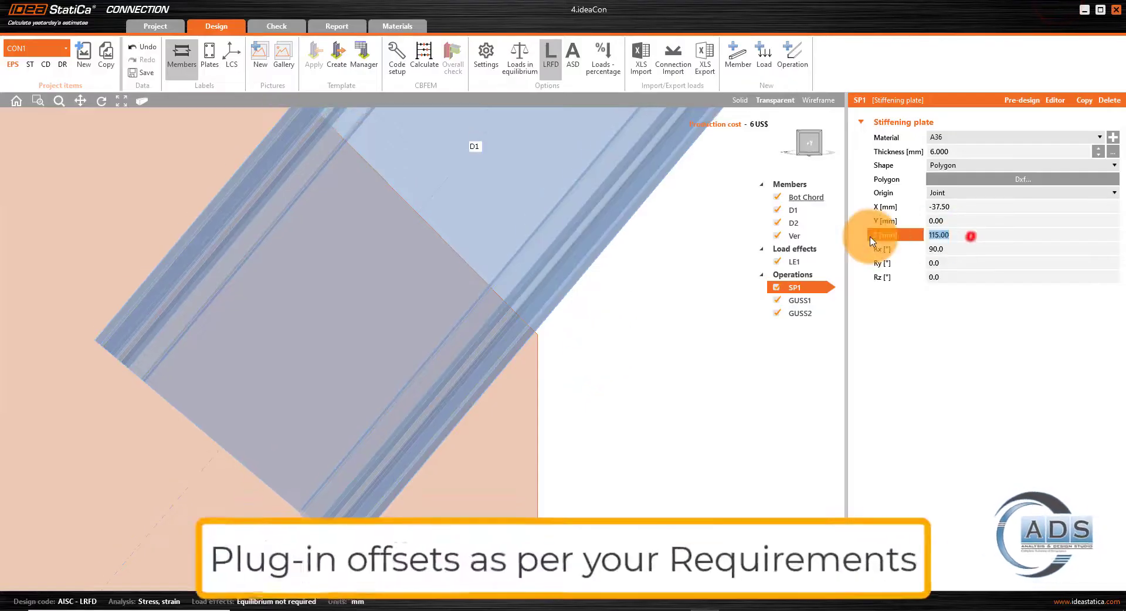
pyautogui.click(954, 207)
pyautogui.write('-38')
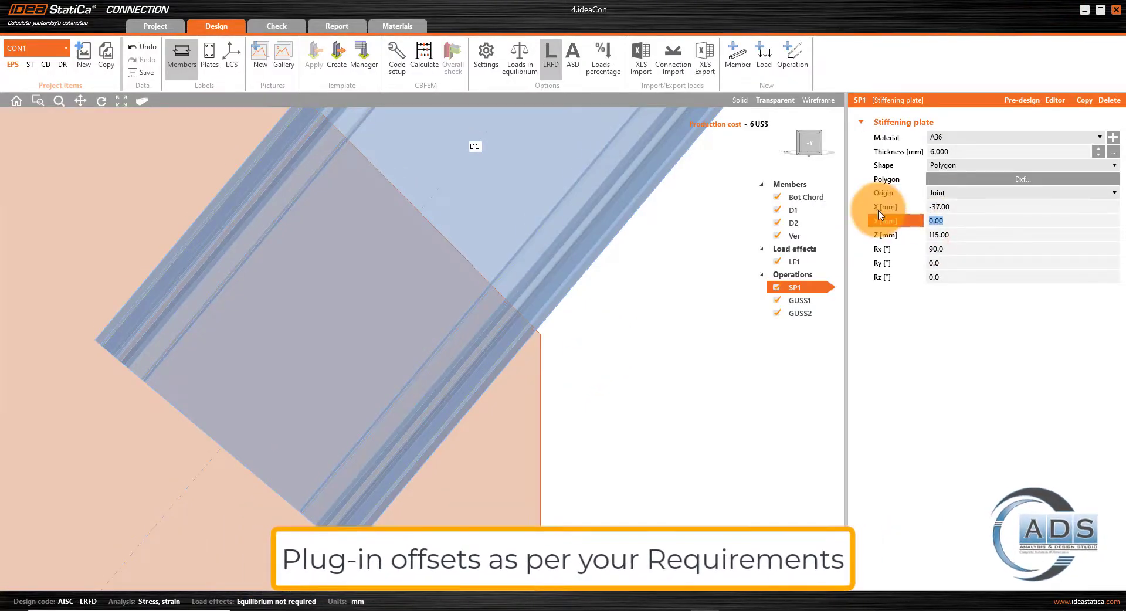
# Show the connection in solid display and inspect how plate SP1 sits against the chord, vertical and braces
pyautogui.click(817, 148)
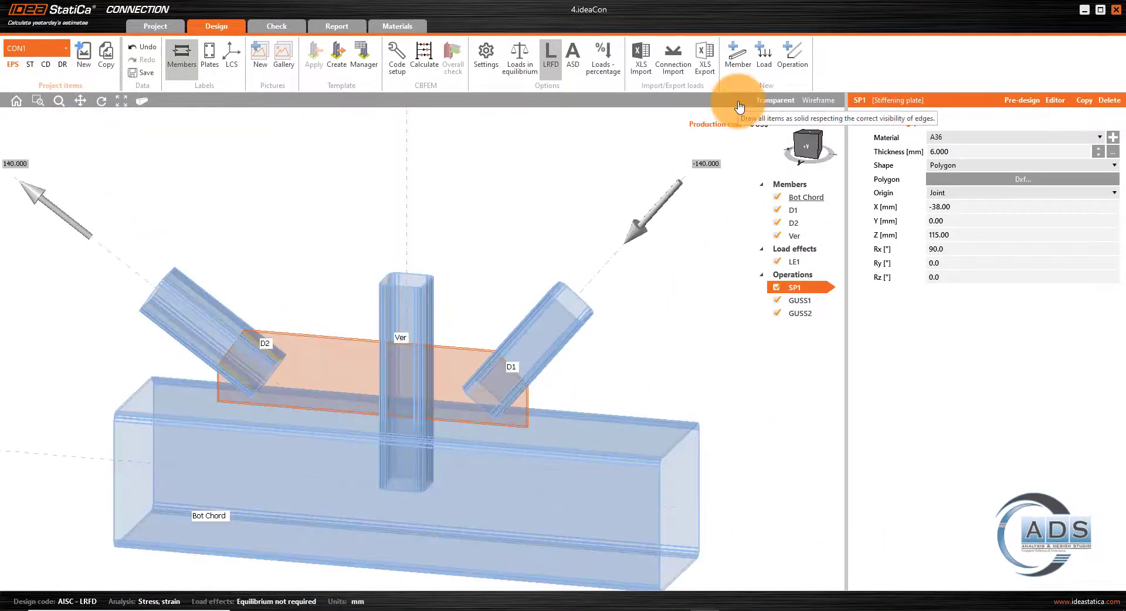
pyautogui.click(741, 100)
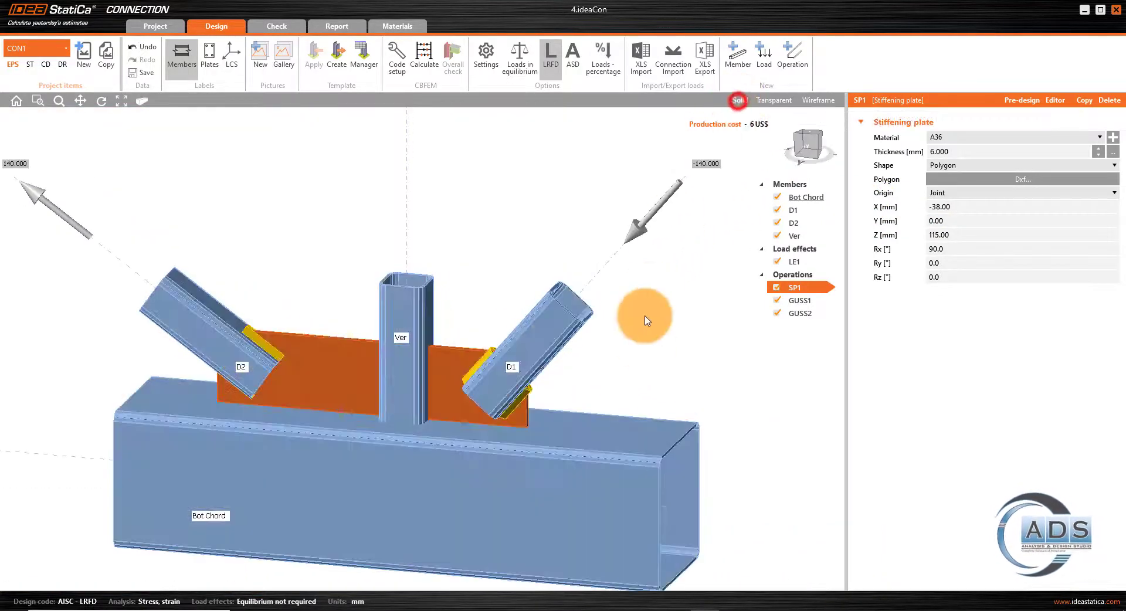
pyautogui.moveTo(812, 152); pyautogui.dragTo(810, 153)
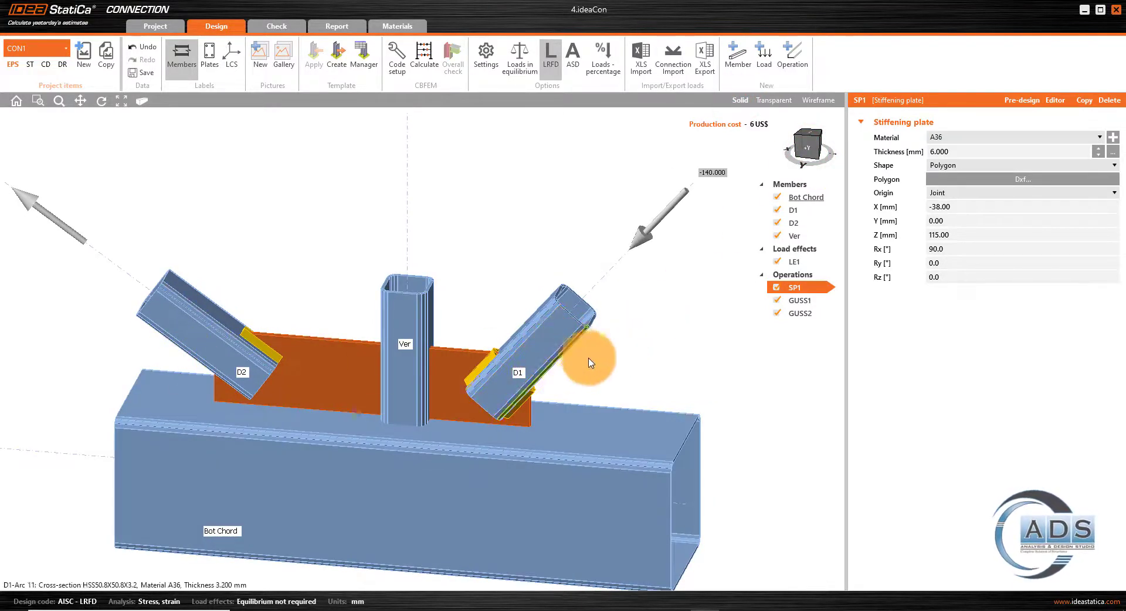
pyautogui.moveTo(729, 141); pyautogui.dragTo(813, 148)
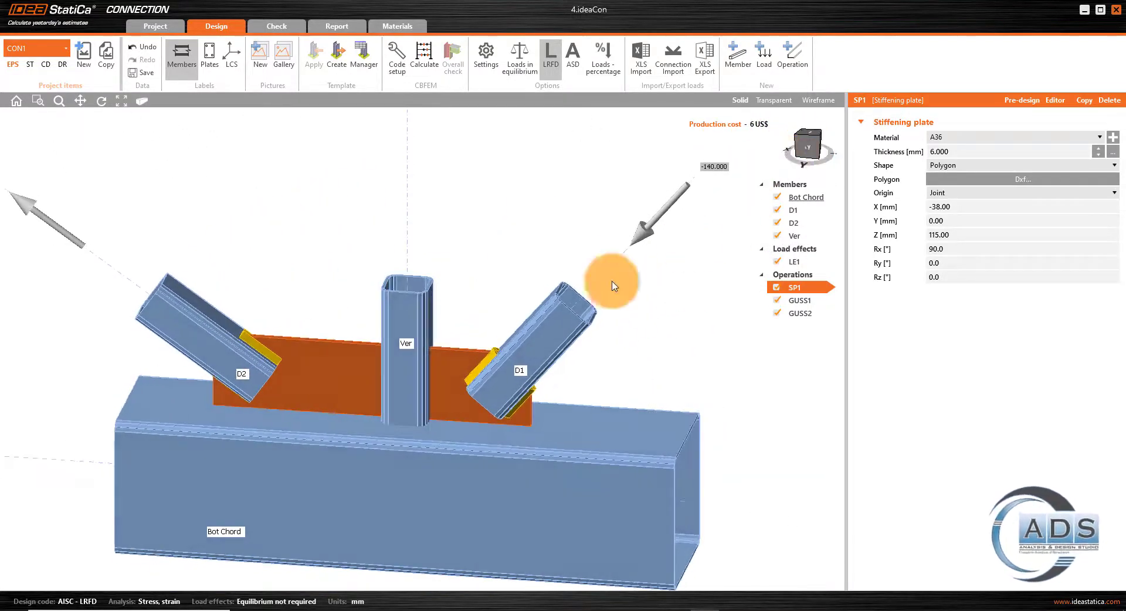
pyautogui.click(809, 154)
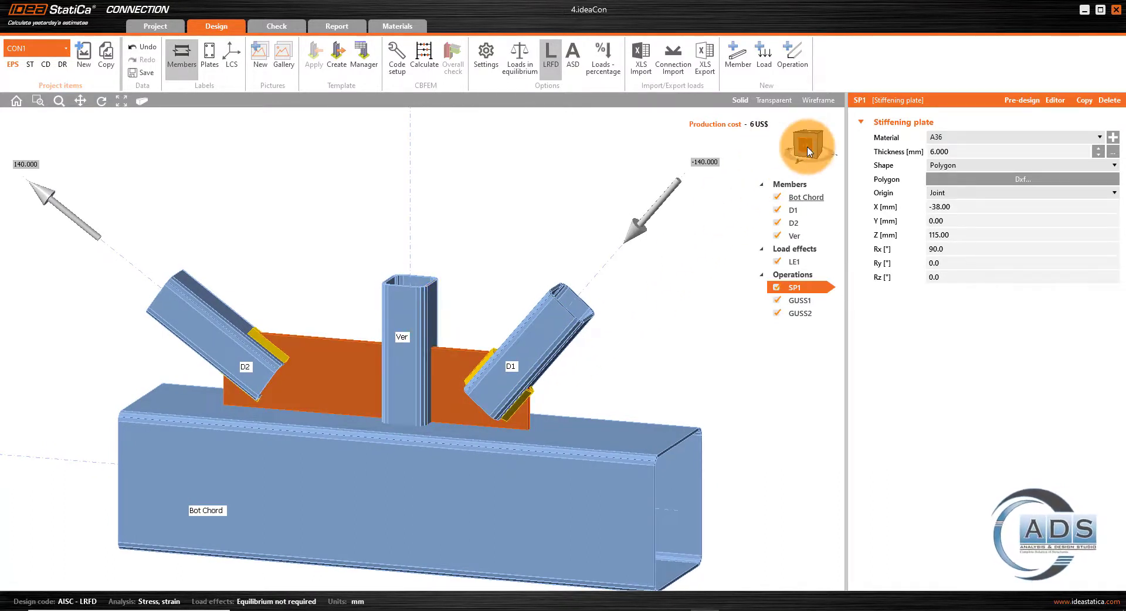
# Copy gusset operation GUSS1 and assign the copy to the vertical member Ver
pyautogui.click(809, 301)
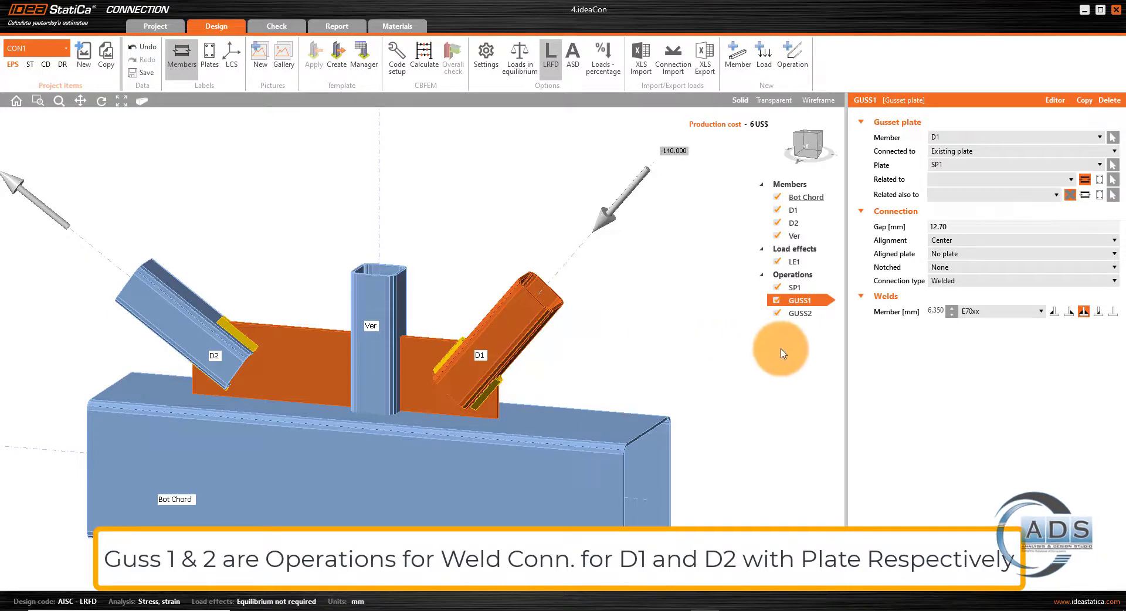
pyautogui.rightClick(803, 302)
pyautogui.click(824, 351)
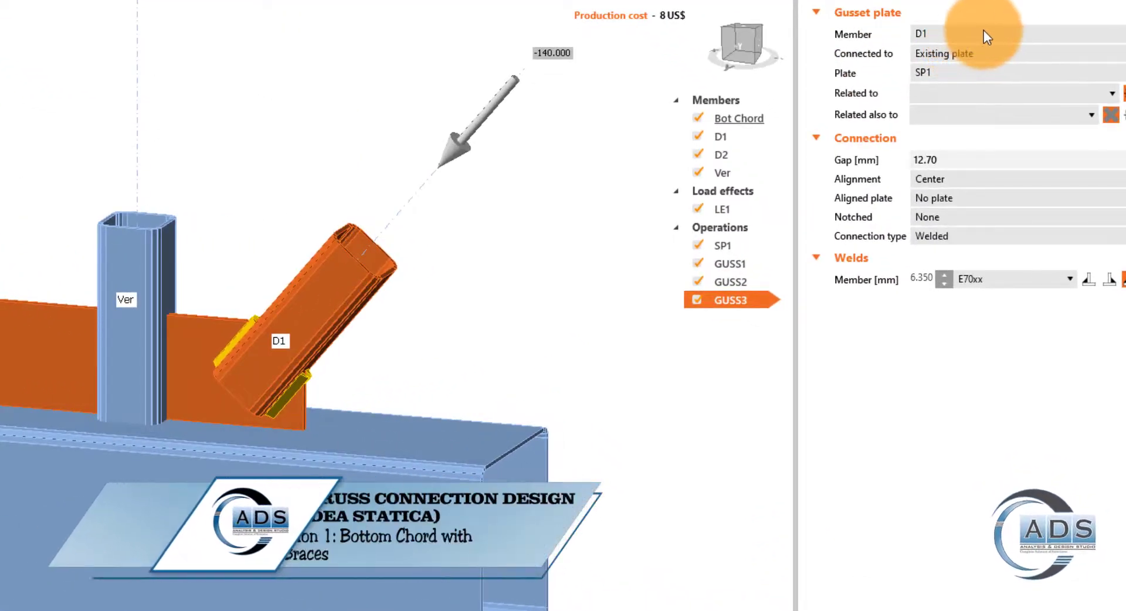
pyautogui.click(985, 30)
pyautogui.click(935, 106)
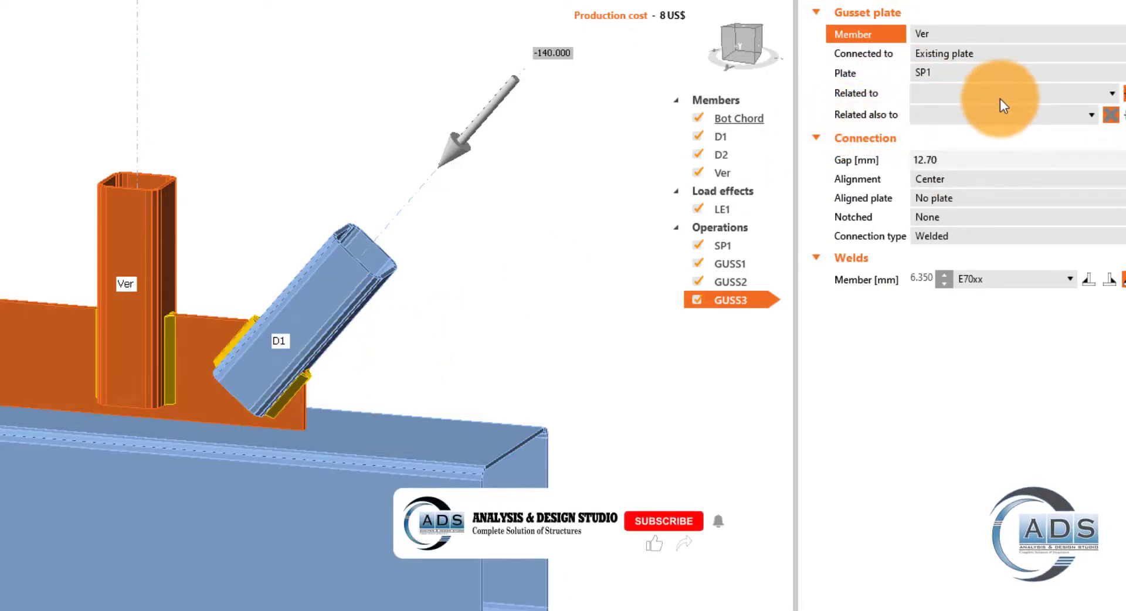
# Set the gap of the Ver gusset connection to 25 mm
pyautogui.click(976, 160)
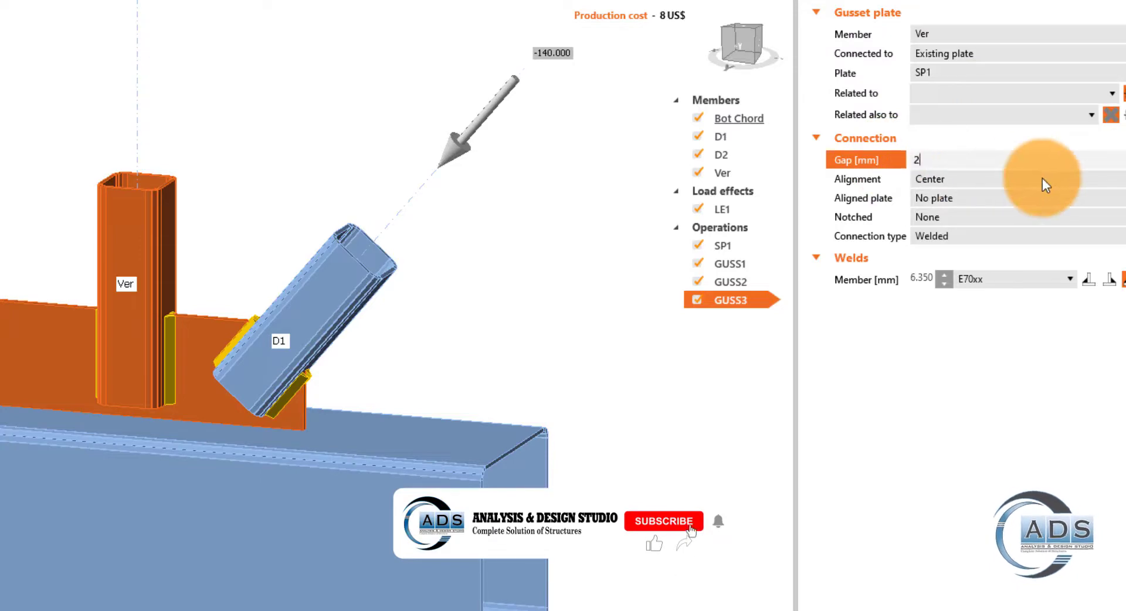
pyautogui.write('25')
pyautogui.press('Tab')
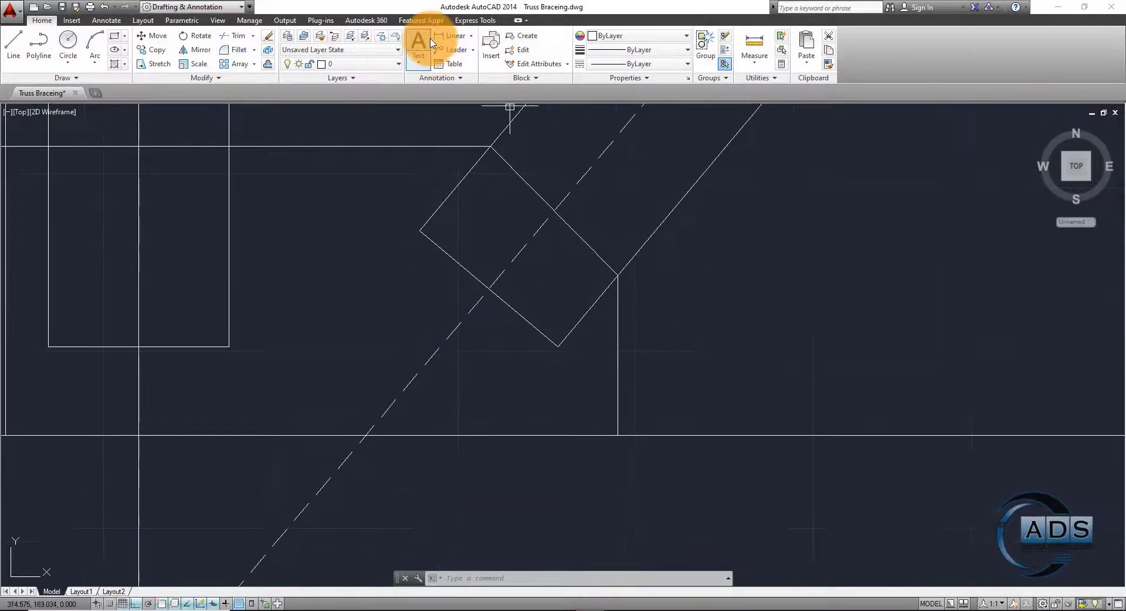
# In AutoCAD, dimension the vertical distance between the brace's lower end corner and the bottom chord line
pyautogui.click(447, 36)
pyautogui.click(558, 347)
pyautogui.click(586, 445)
pyautogui.click(757, 382)
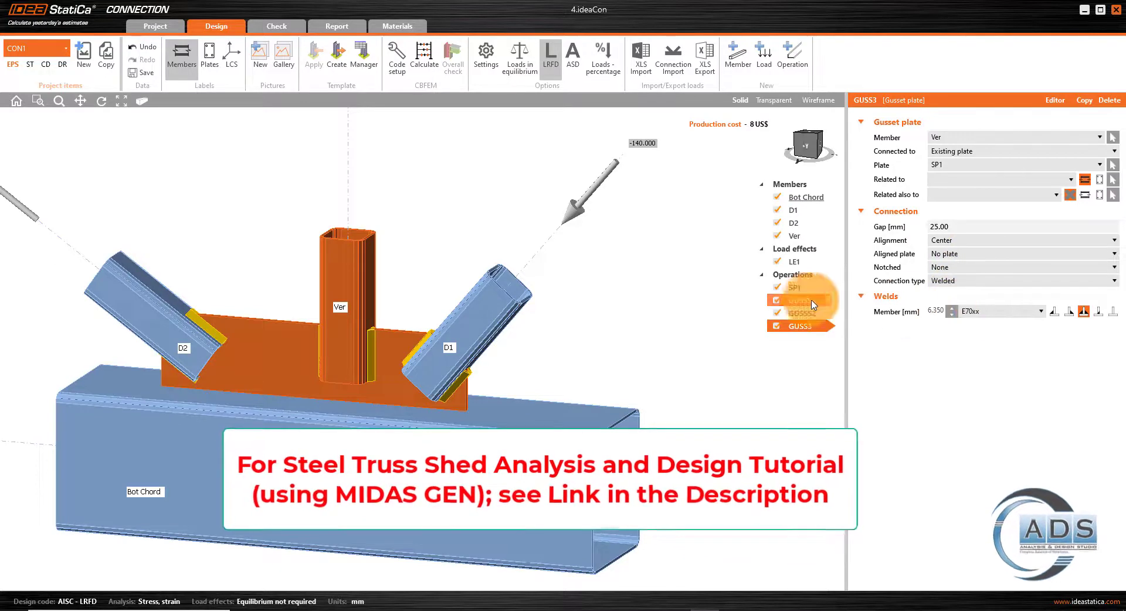
# In IDEA StatiCa, set the gap of GUSS1 and GUSS2 to 25 mm
pyautogui.click(808, 302)
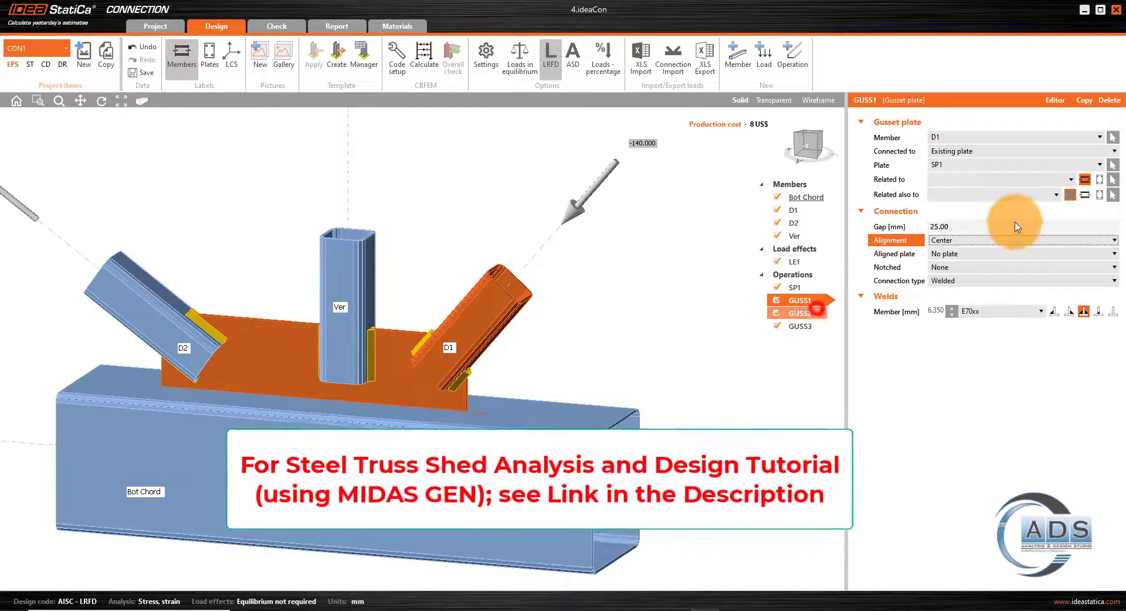
pyautogui.click(811, 312)
pyautogui.click(802, 288)
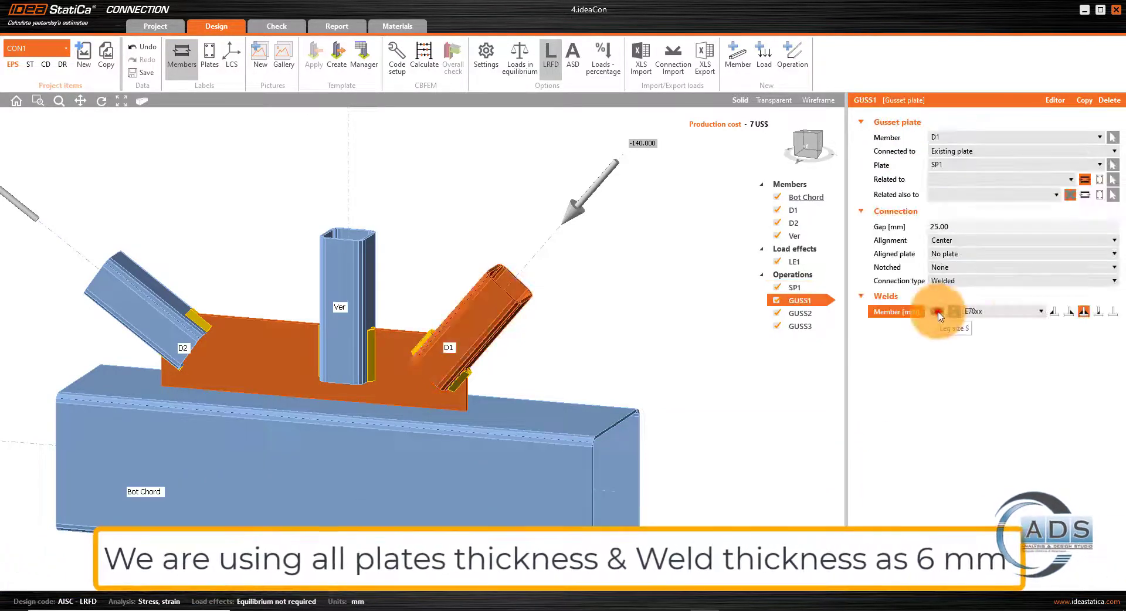
# Set the member weld size of GUSS1 to 6 mm
pyautogui.doubleClick(938, 312)
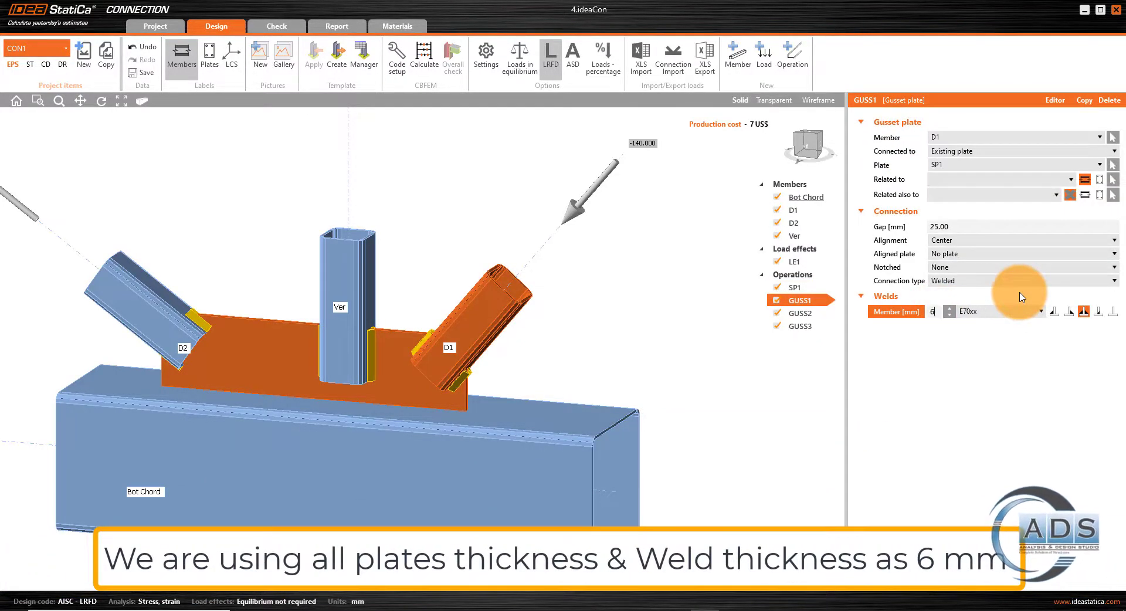
pyautogui.click(997, 382)
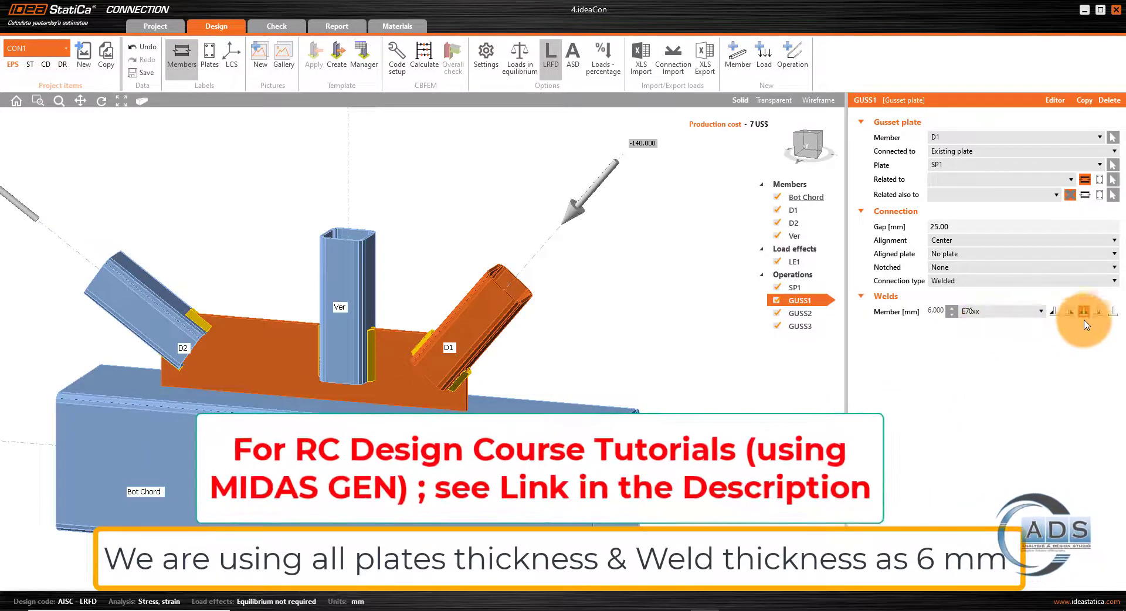
pyautogui.click(801, 313)
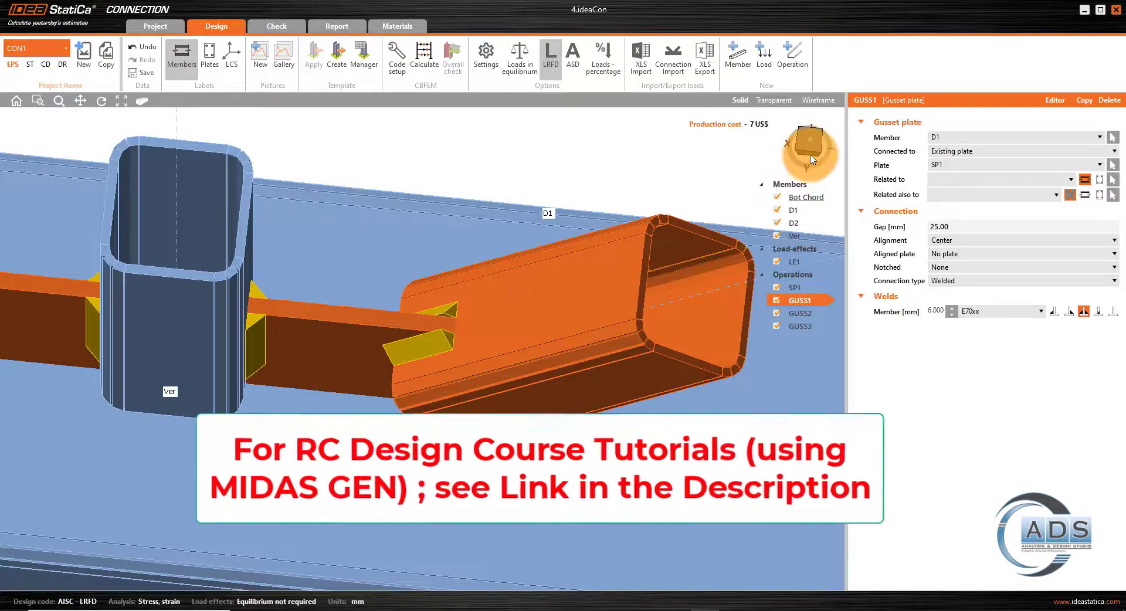
# Try single-sided fillet welds on the GUSS1 connection of D1 and restore the fillet weld on both sides
pyautogui.click(810, 155)
pyautogui.moveTo(811, 143); pyautogui.dragTo(788, 153)
pyautogui.scroll(6, 516, 446)
pyautogui.moveTo(571, 483); pyautogui.dragTo(570, 396, button='middle')
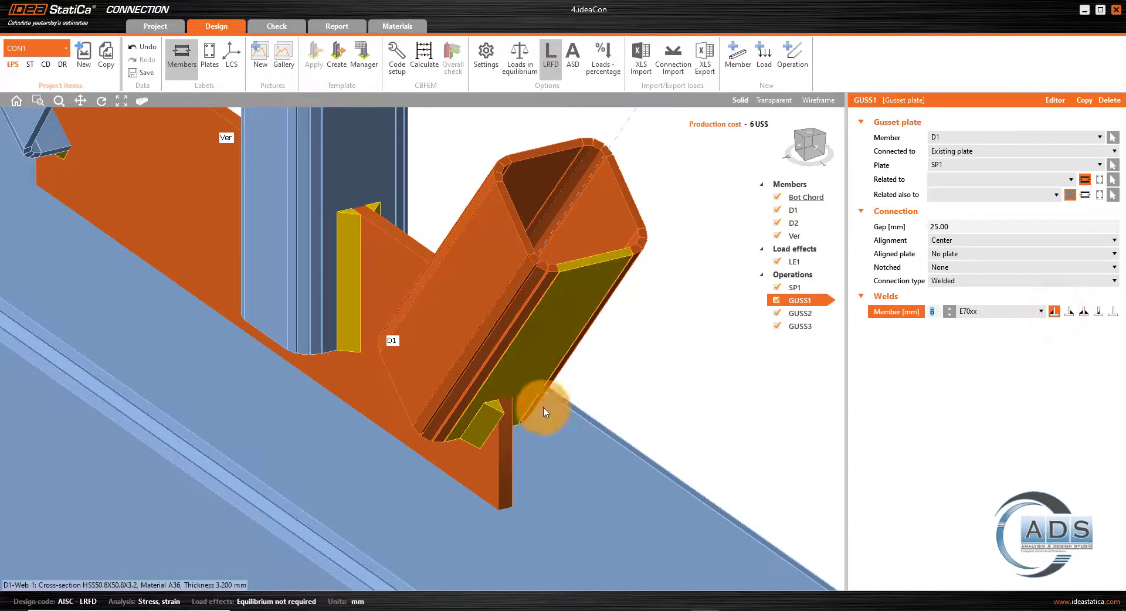
pyautogui.moveTo(816, 154)
pyautogui.mouseDown()
pyautogui.moveTo(757, 267)
pyautogui.moveTo(804, 188)
pyautogui.moveTo(788, 159)
pyautogui.moveTo(810, 154)
pyautogui.mouseUp()
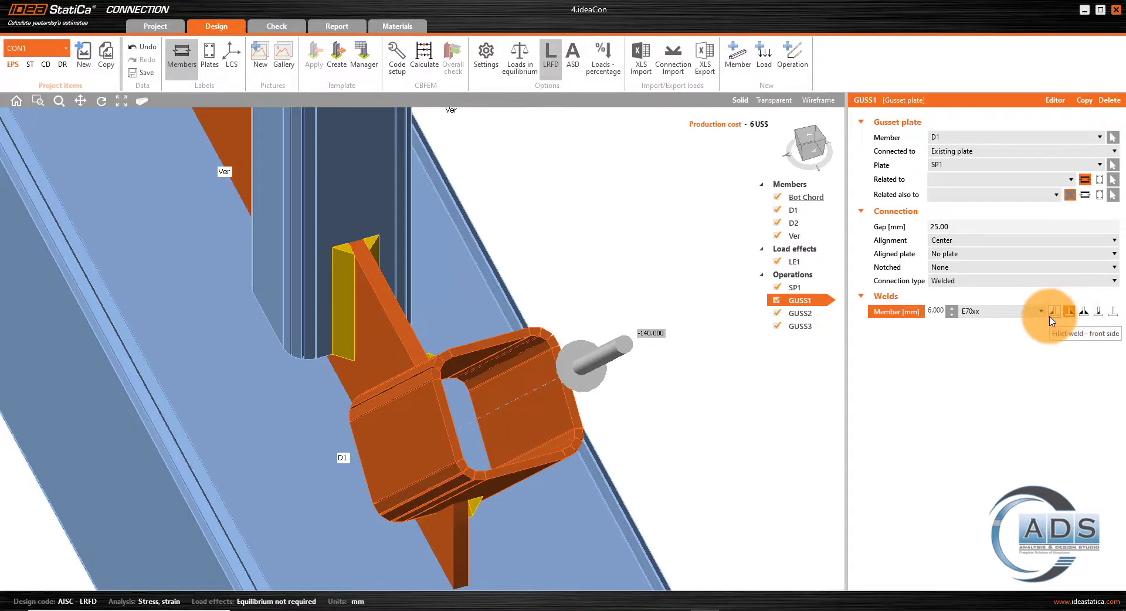
pyautogui.click(1084, 312)
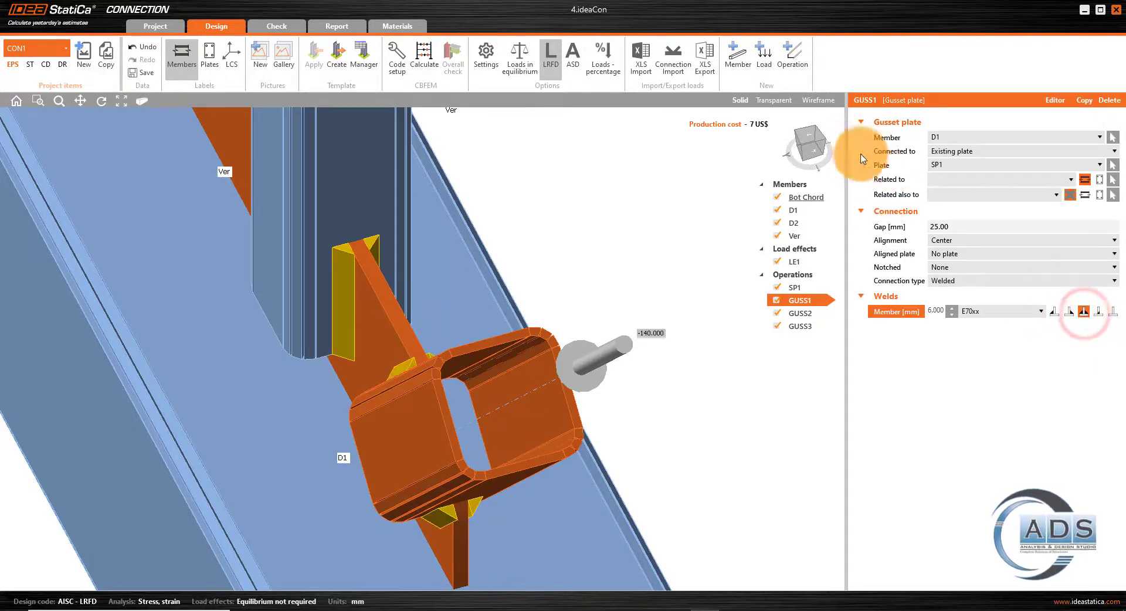
# Set the member weld size of GUSS2 and GUSS3 to 6 mm
pyautogui.click(812, 154)
pyautogui.click(800, 313)
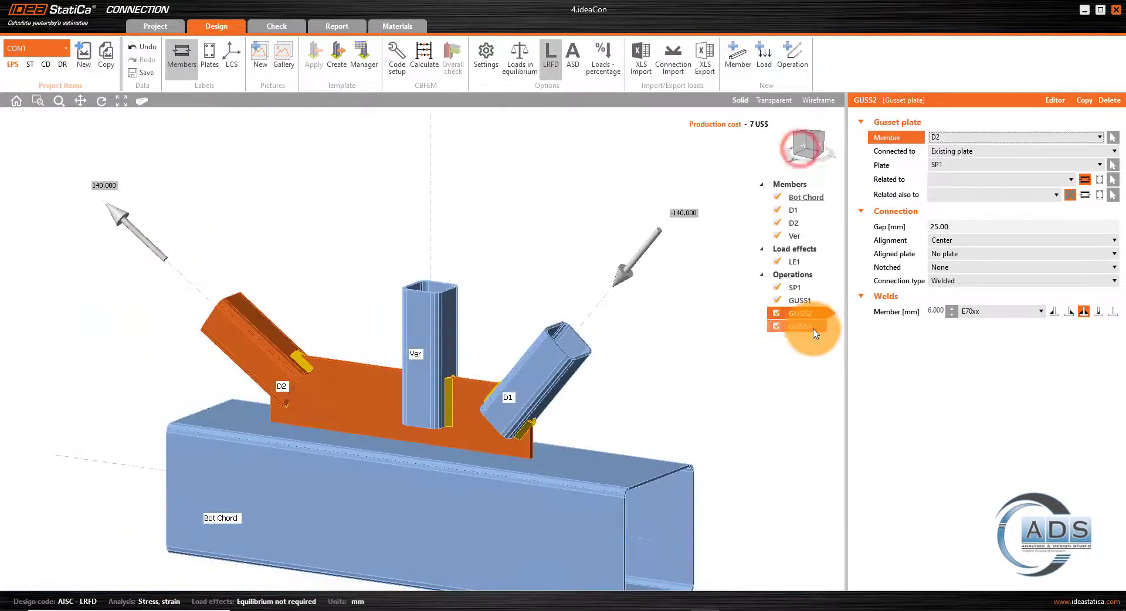
pyautogui.click(938, 313)
# Add a Cut of plate operation to the connection for joining plate SP1 to the bottom chord
pyautogui.moveTo(808, 146); pyautogui.dragTo(813, 144)
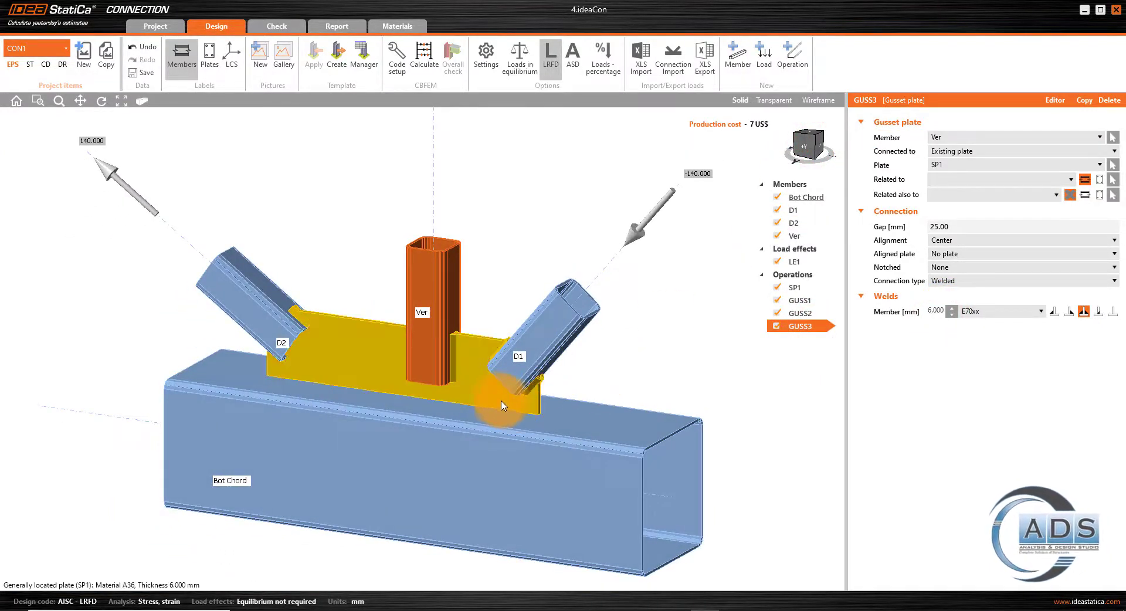
pyautogui.scroll(2, 504, 406)
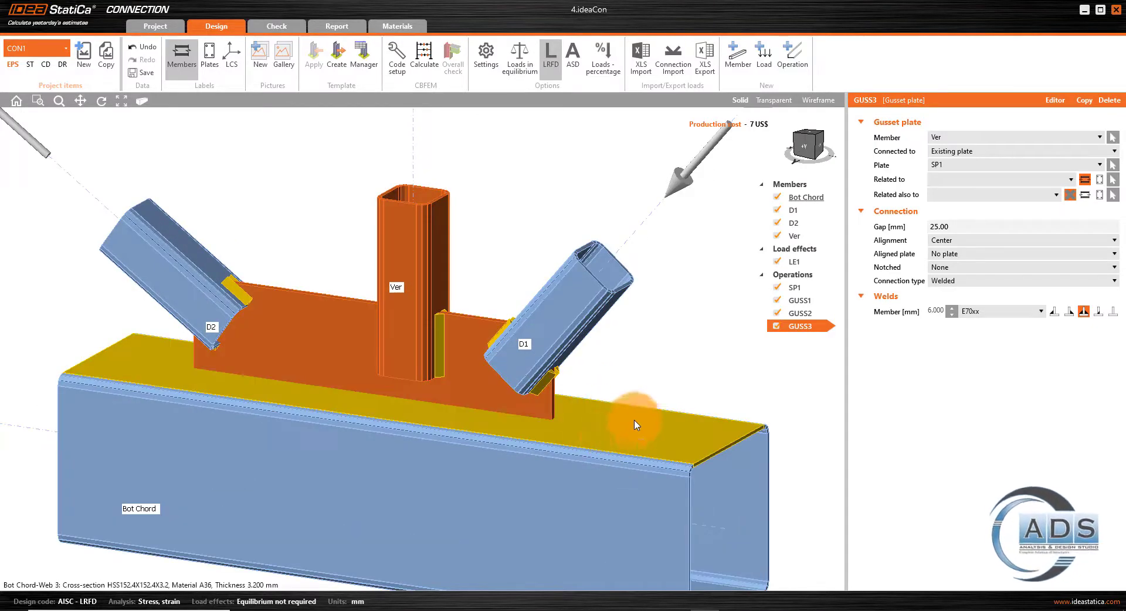
pyautogui.scroll(-3, 639, 410)
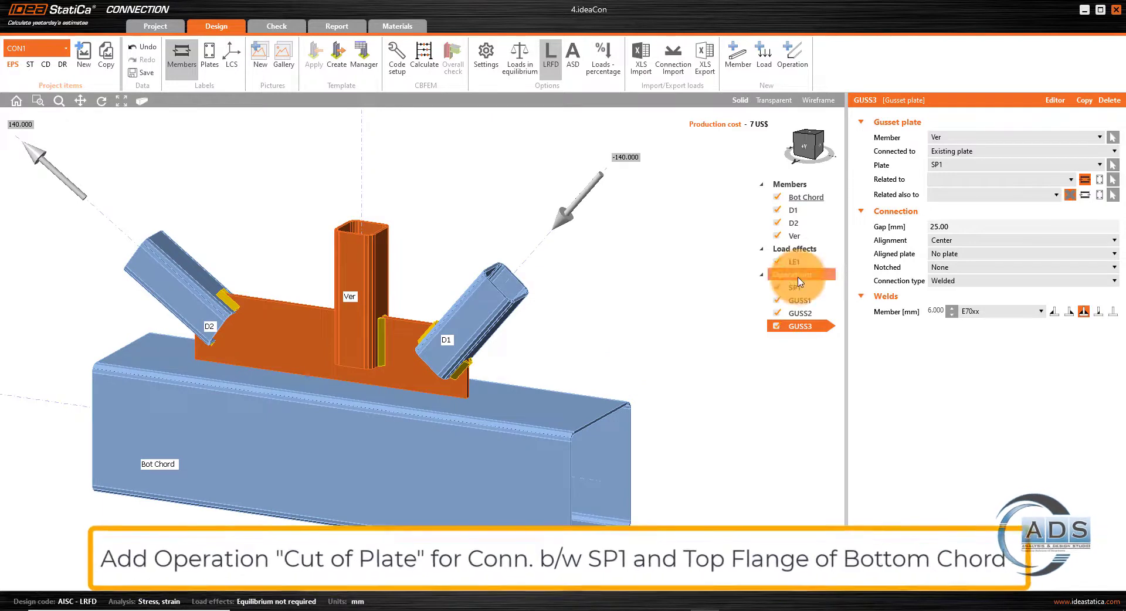
pyautogui.rightClick(797, 275)
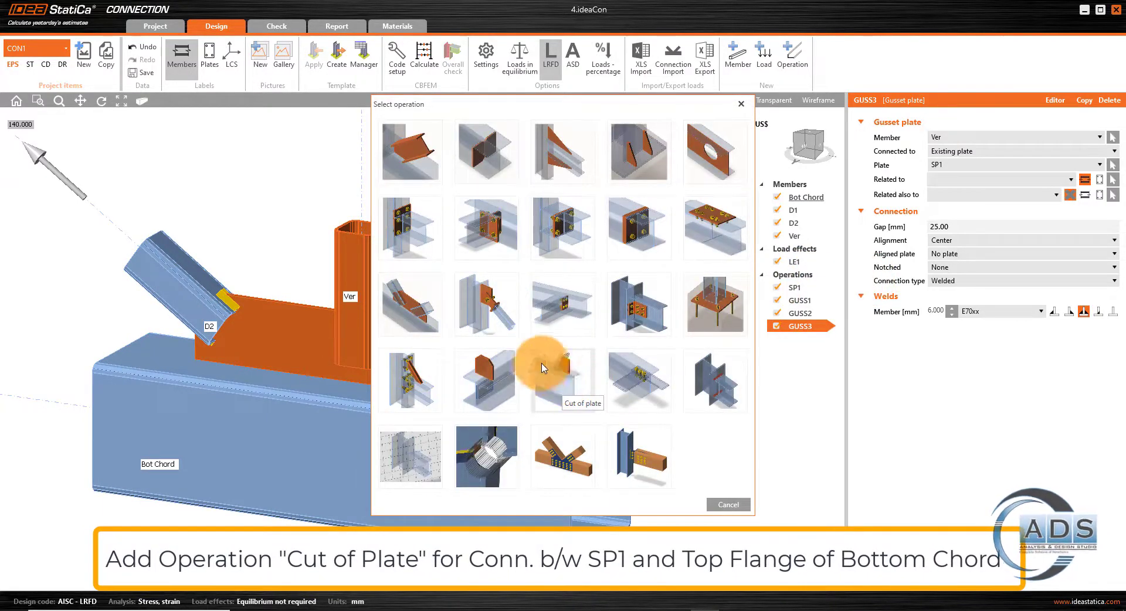
pyautogui.click(565, 370)
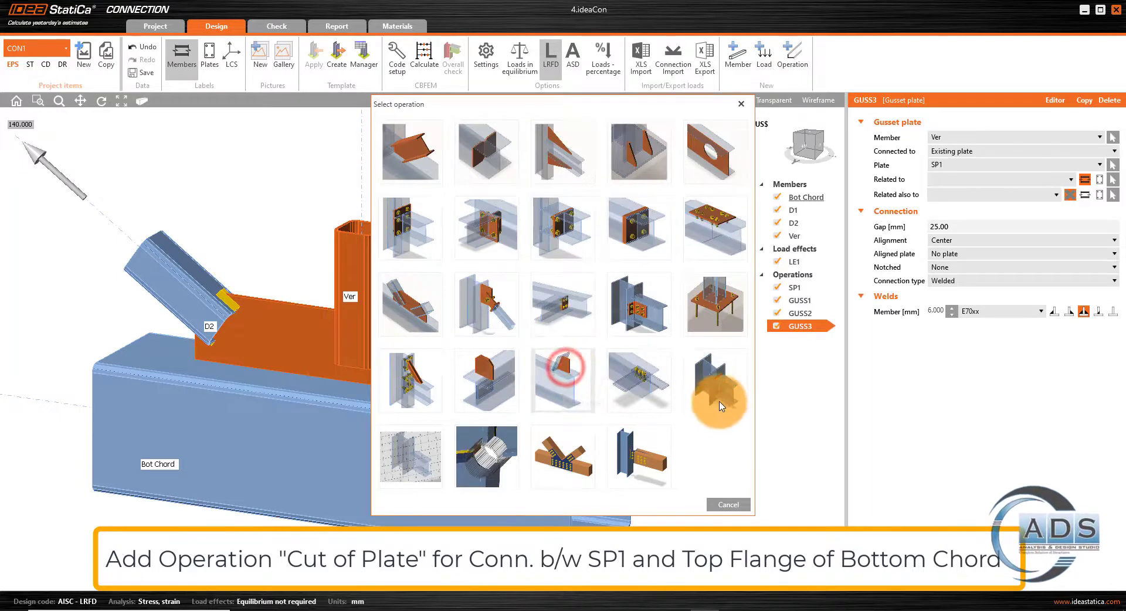
# Set the plate cut's type to Weld and its cutting item to Bot Chord | Web 3
pyautogui.click(989, 139)
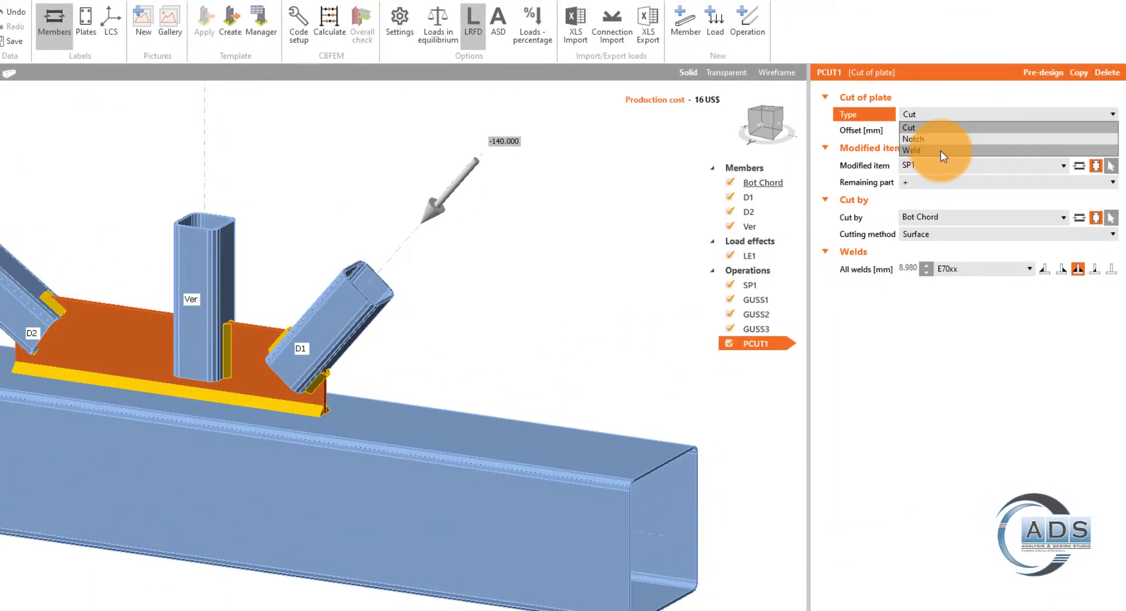
pyautogui.click(941, 150)
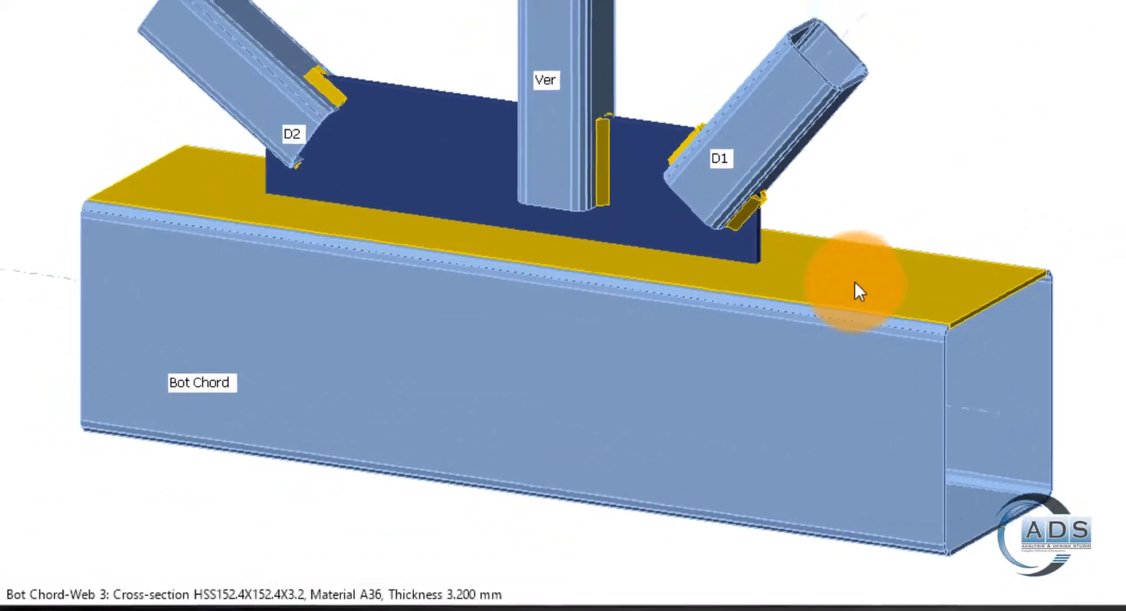
pyautogui.click(992, 203)
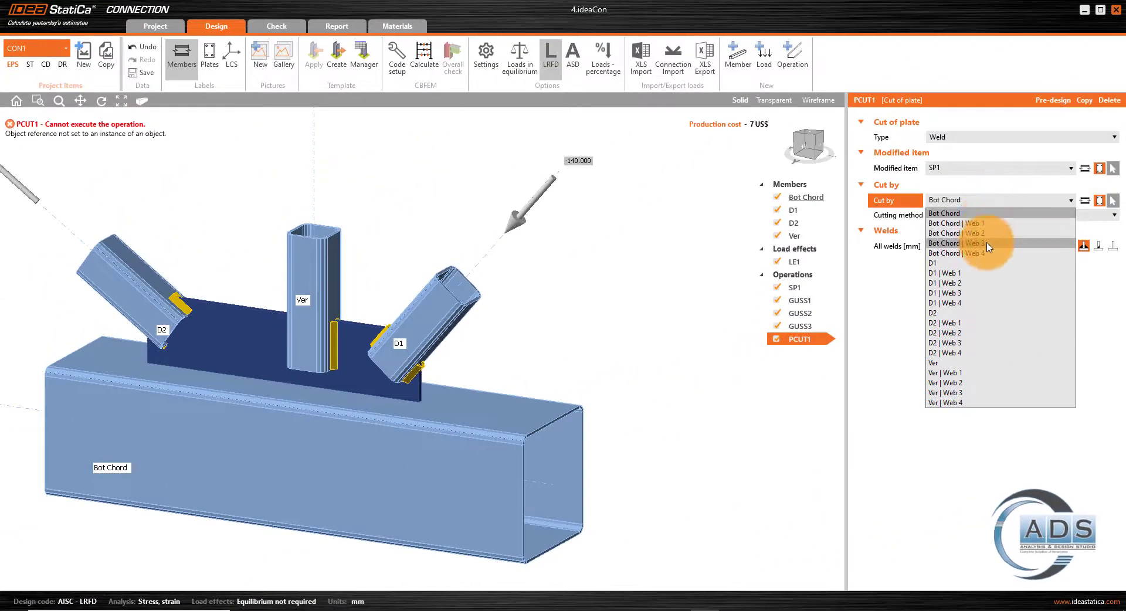
pyautogui.click(989, 242)
pyautogui.scroll(-2, 523, 382)
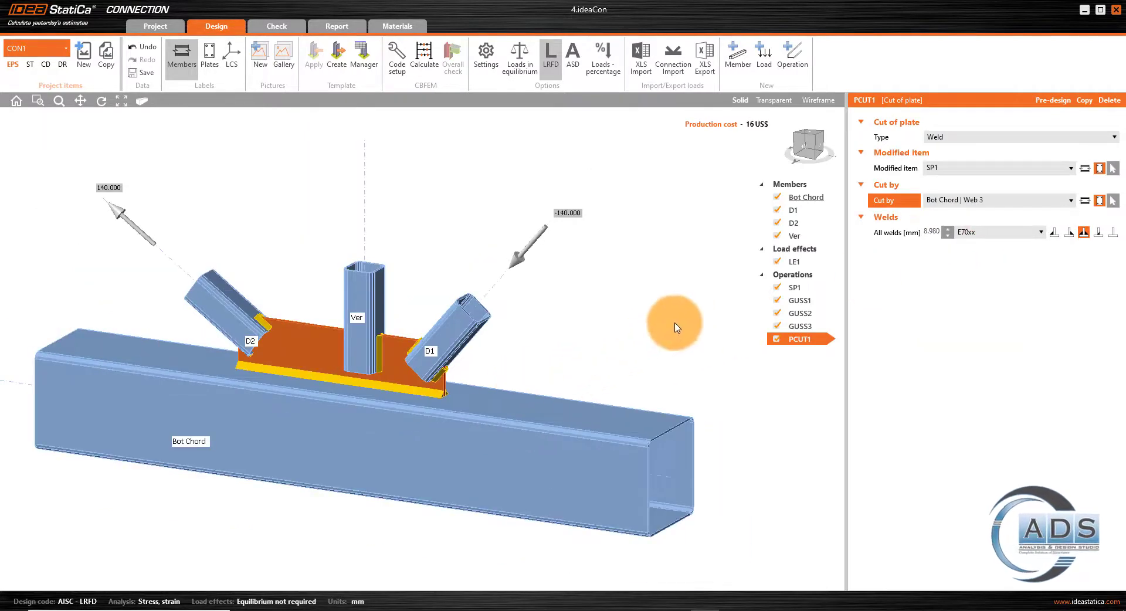
# Set the weld size between plate SP1 and the bottom chord to 6 mm
pyautogui.scroll(2, 650, 342)
pyautogui.scroll(3, 408, 403)
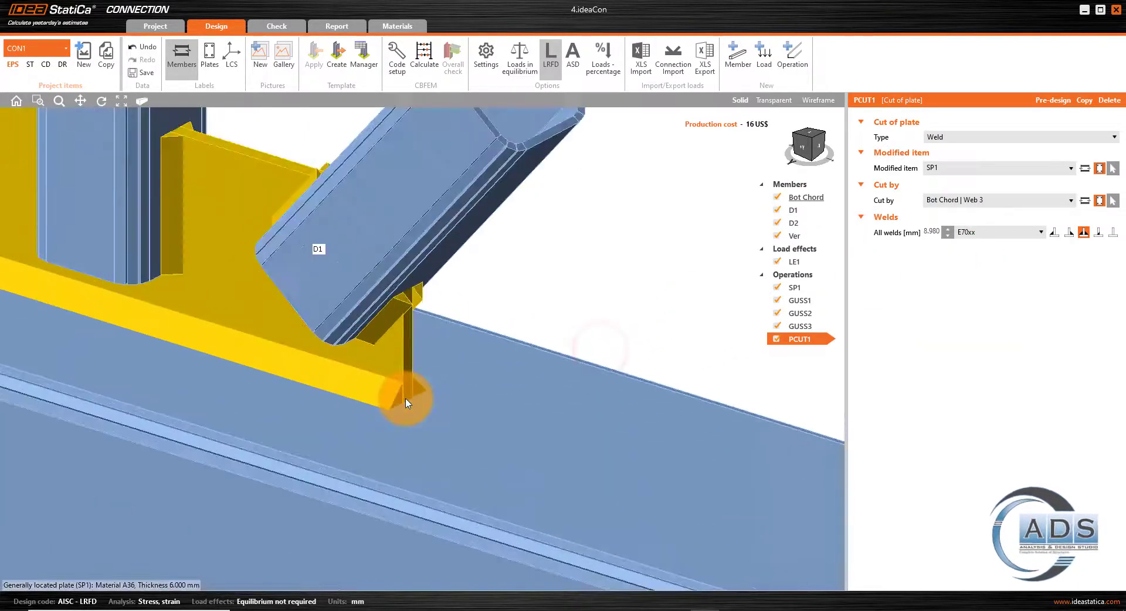
pyautogui.scroll(-3, 408, 402)
pyautogui.click(932, 232)
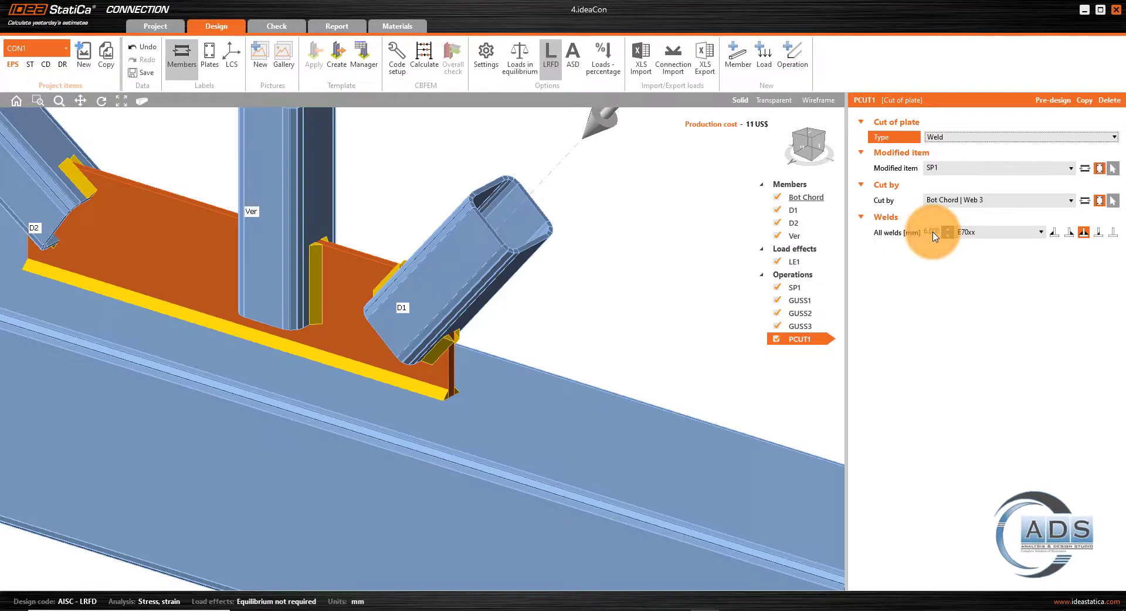
pyautogui.click(733, 271)
pyautogui.click(802, 147)
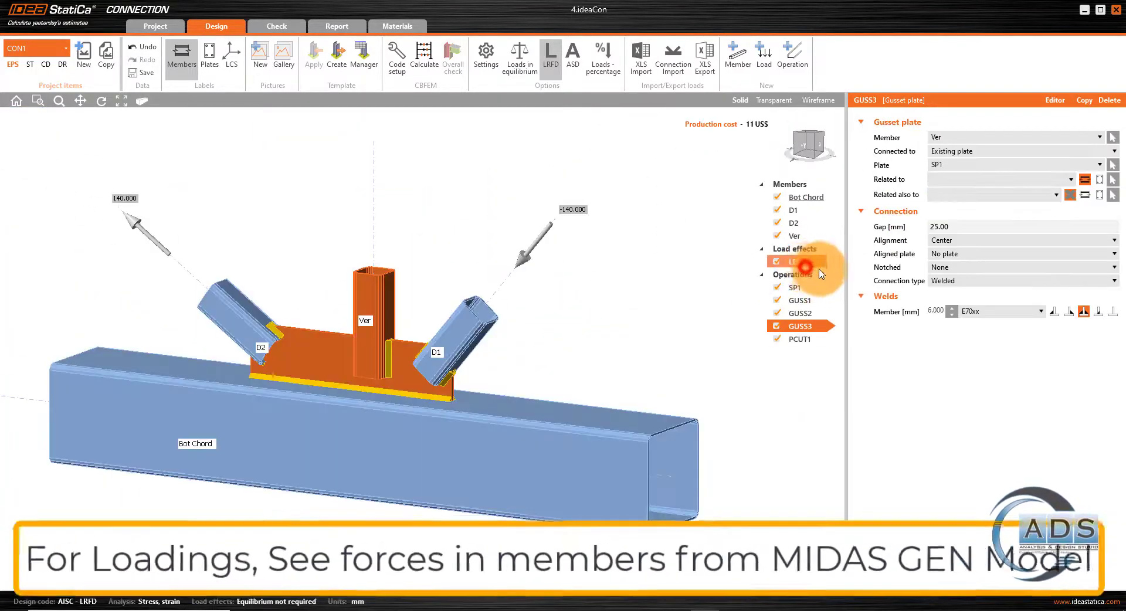
# Open load effect LE1, then switch to MIDAS Gen and show the whole truss shed model
pyautogui.click(794, 262)
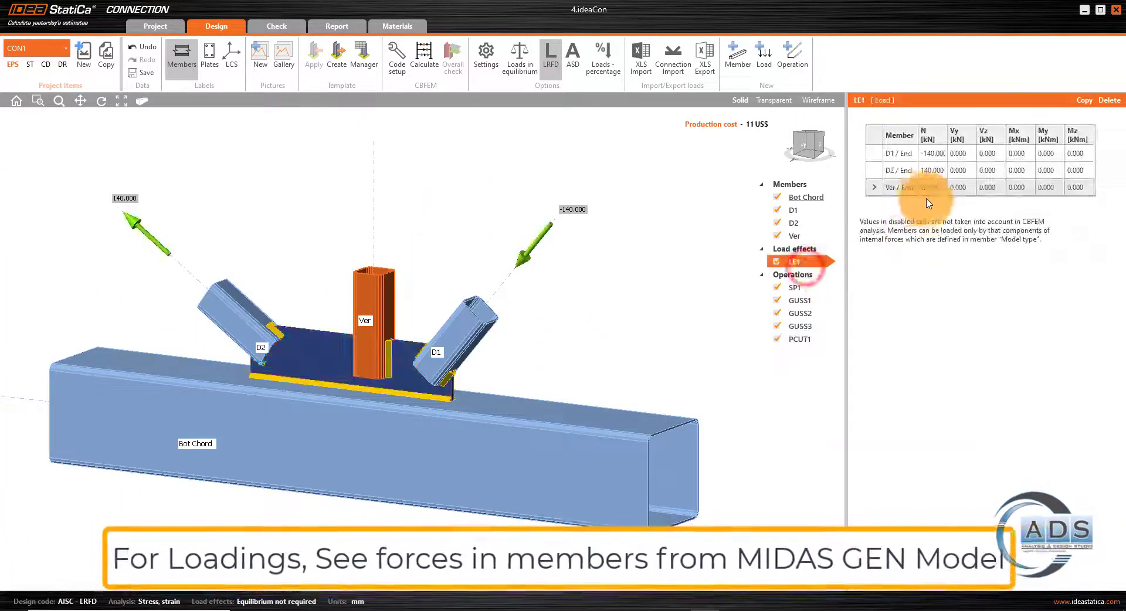
pyautogui.moveTo(727, 309); pyautogui.dragTo(717, 318, button='middle')
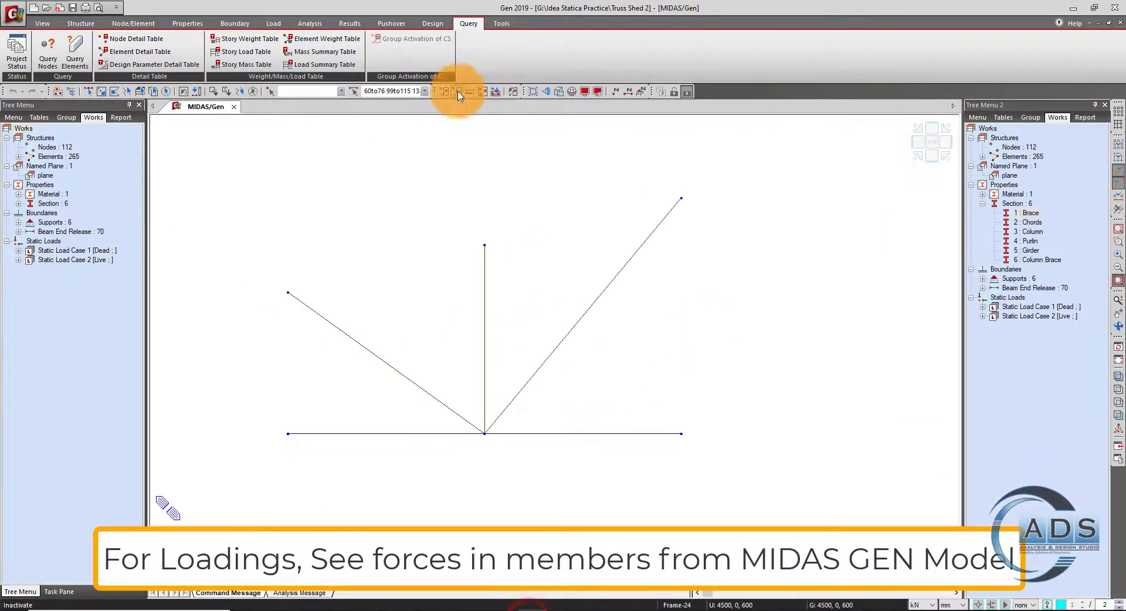
pyautogui.click(483, 92)
pyautogui.moveTo(598, 297); pyautogui.dragTo(798, 330, button='middle')
pyautogui.scroll(-2, 804, 326)
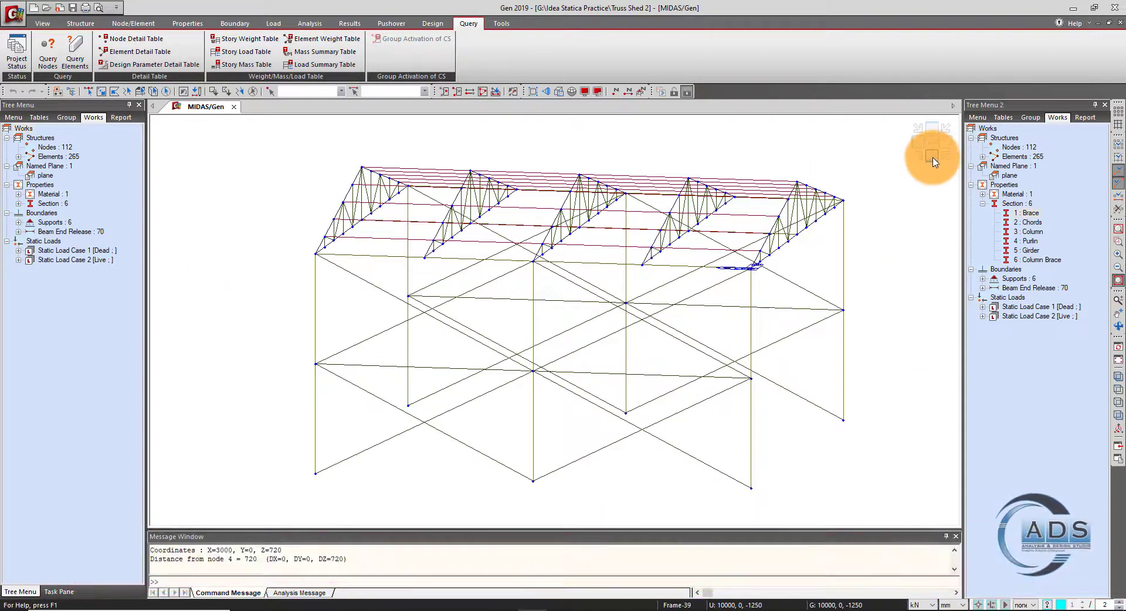
# In the front view, select the members meeting at the bottom chord joint and at its mirrored replica joint
pyautogui.click(932, 157)
pyautogui.click(88, 91)
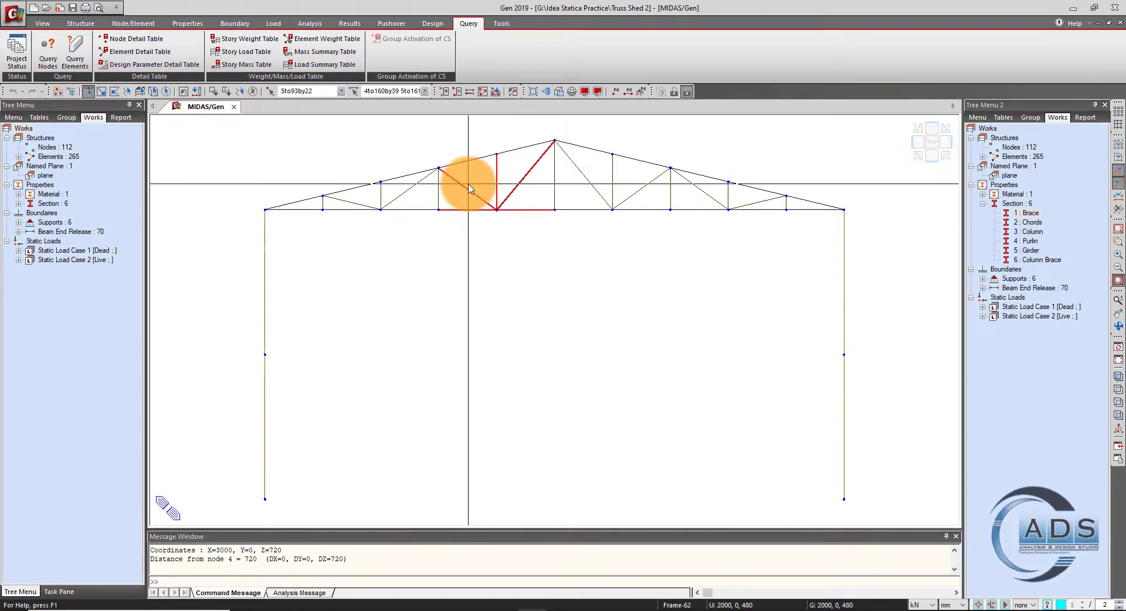
pyautogui.moveTo(628, 224); pyautogui.dragTo(596, 194)
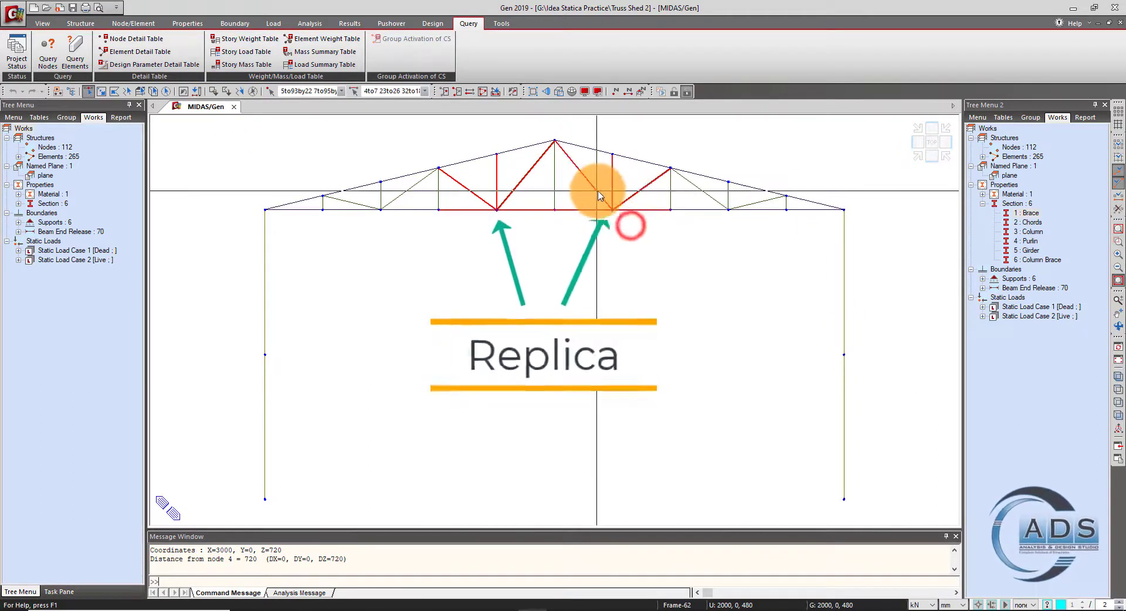
pyautogui.moveTo(536, 236); pyautogui.dragTo(538, 271, button='middle')
pyautogui.scroll(2, 532, 218)
# Select the two diagonals meeting at the ridge, matching member D1, and activate only them across all trusses
pyautogui.moveTo(532, 215); pyautogui.dragTo(515, 192)
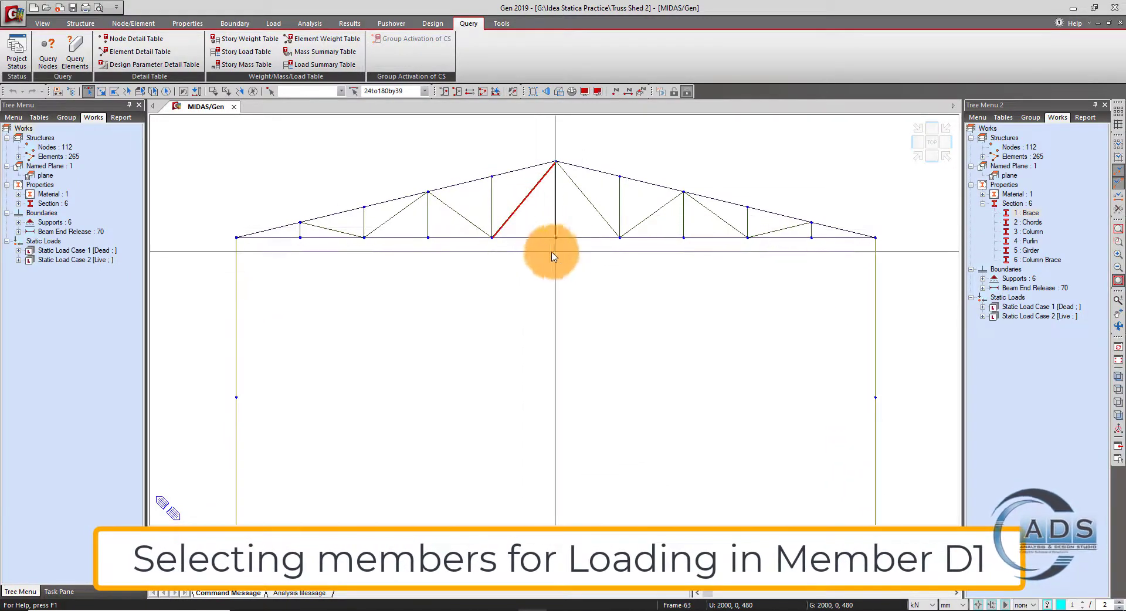
pyautogui.keyDown('ctrl'); pyautogui.moveTo(548, 295); pyautogui.dragTo(757, 276, button='middle'); pyautogui.keyUp('ctrl')
pyautogui.click(933, 159)
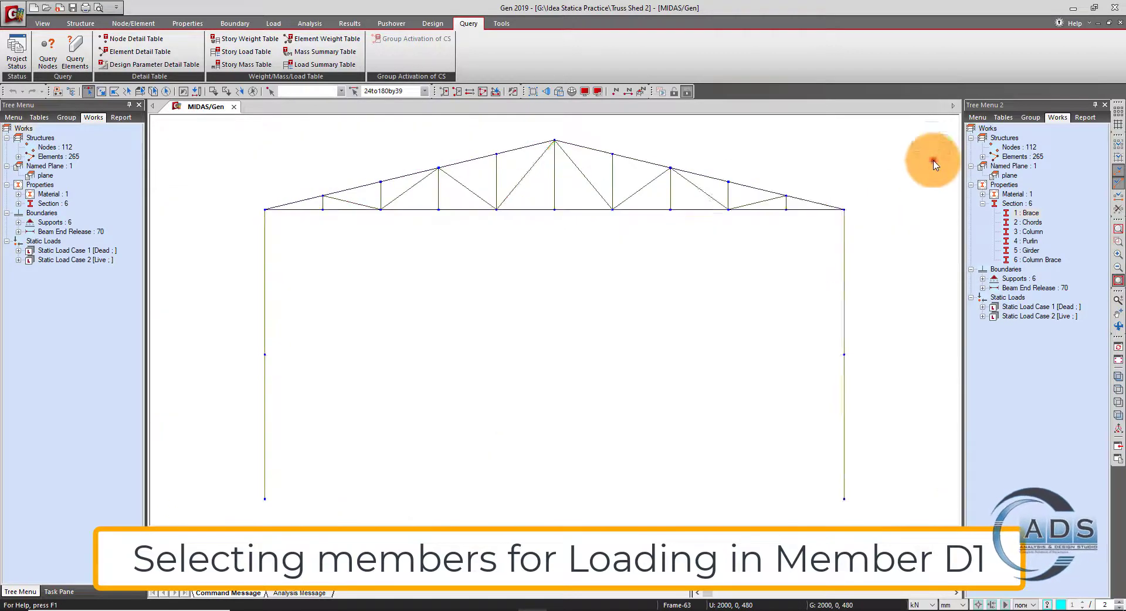
pyautogui.click(583, 176)
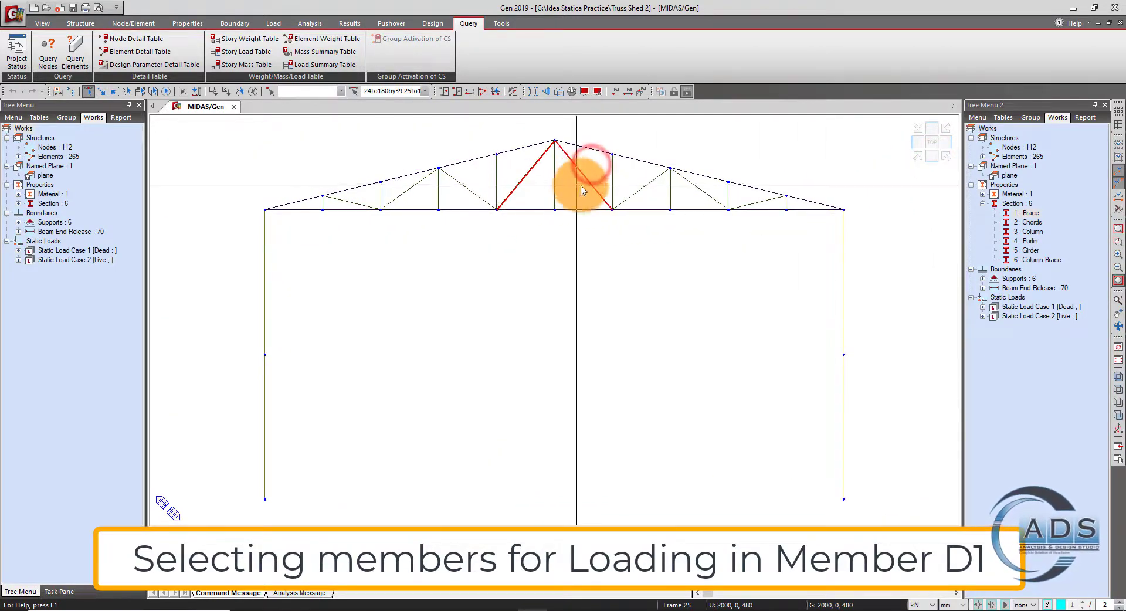
pyautogui.click(445, 94)
pyautogui.keyDown('ctrl'); pyautogui.moveTo(561, 276); pyautogui.dragTo(642, 277, button='middle'); pyautogui.keyUp('ctrl')
pyautogui.moveTo(615, 238); pyautogui.dragTo(611, 254, button='middle')
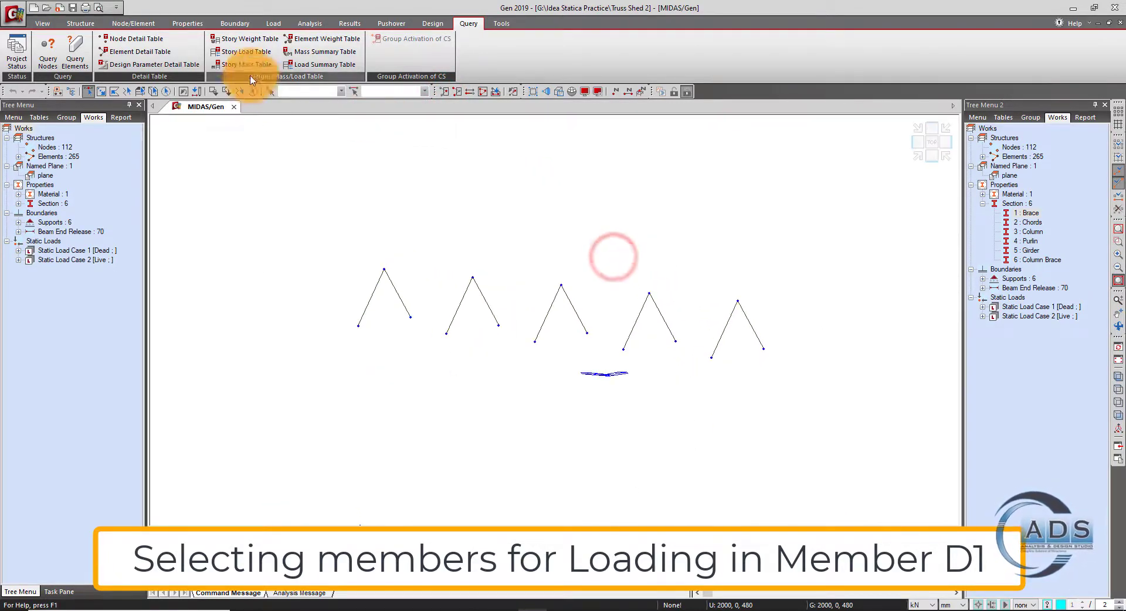
# Display the truss forces for combination CBS: sLCB2 with contour and values at the Max output location
pyautogui.click(357, 25)
pyautogui.click(86, 68)
pyautogui.click(96, 186)
pyautogui.click(82, 171)
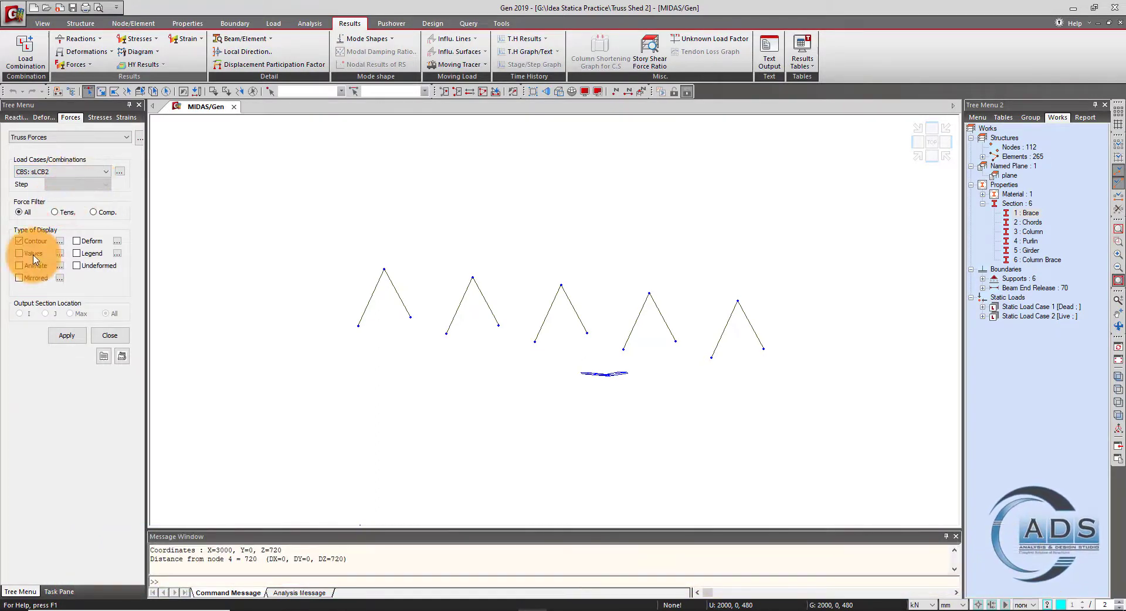
pyautogui.click(71, 333)
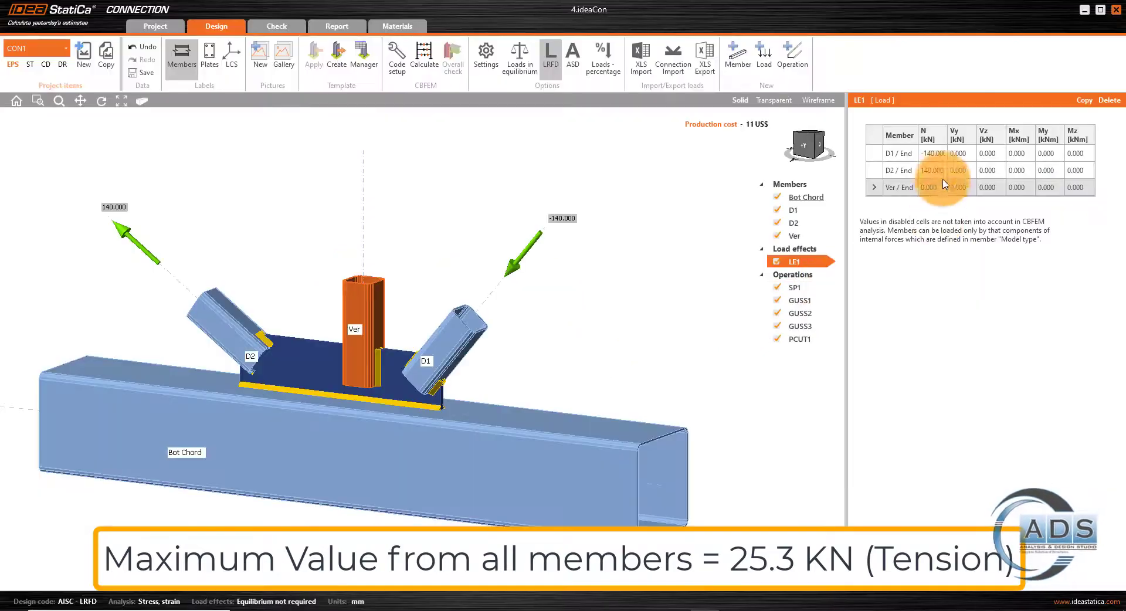
# In IDEA StatiCa, set the axial force N of D1 to 25.3 kN in load effect LE1
pyautogui.click(937, 154)
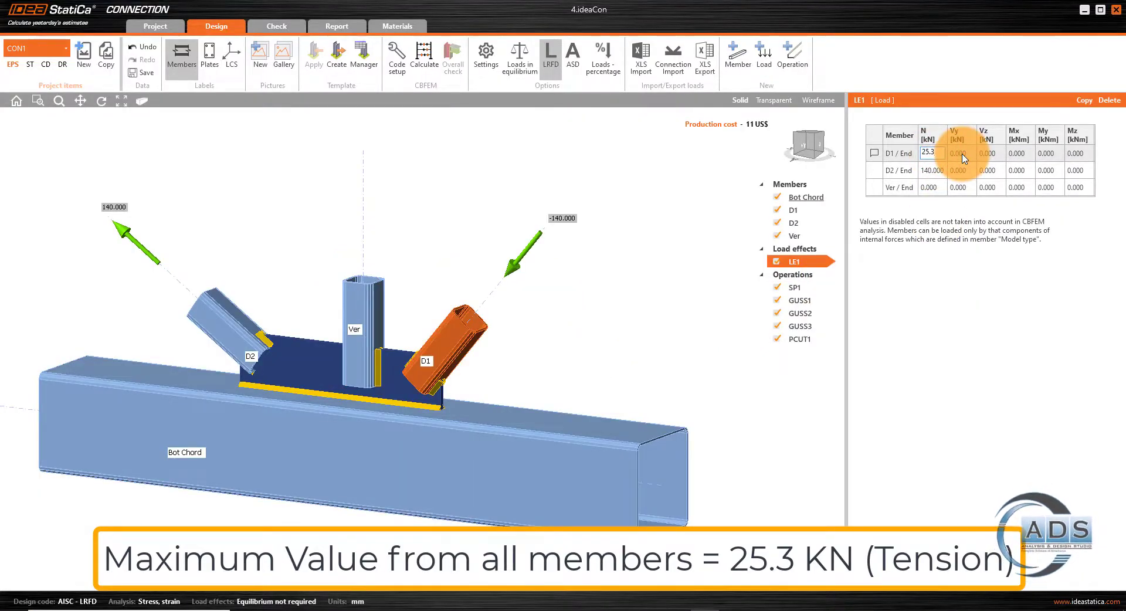
pyautogui.click(903, 159)
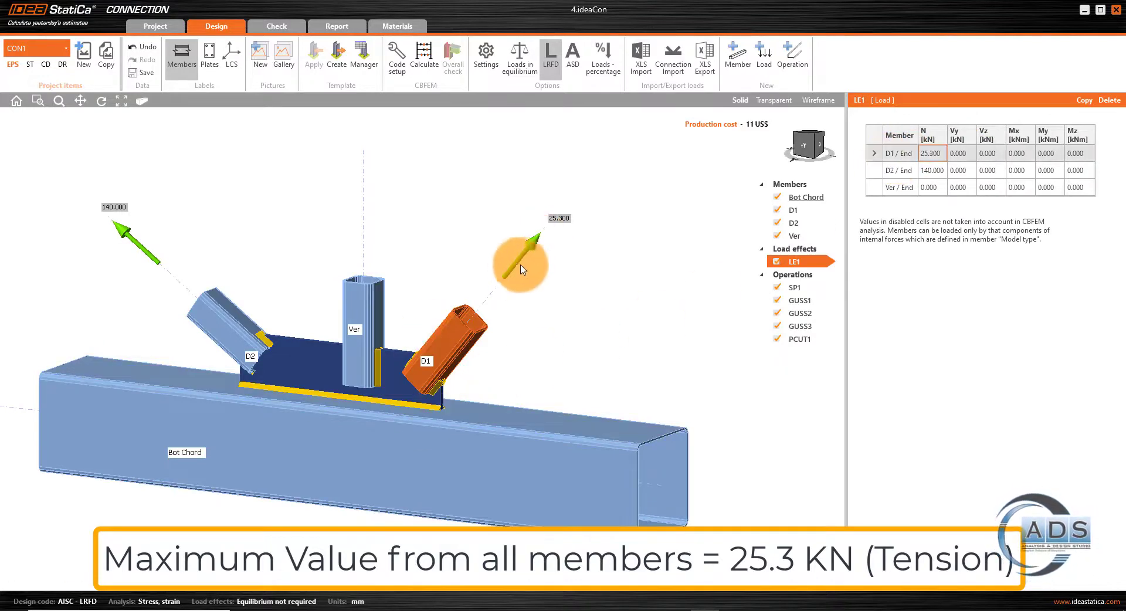
pyautogui.click(808, 152)
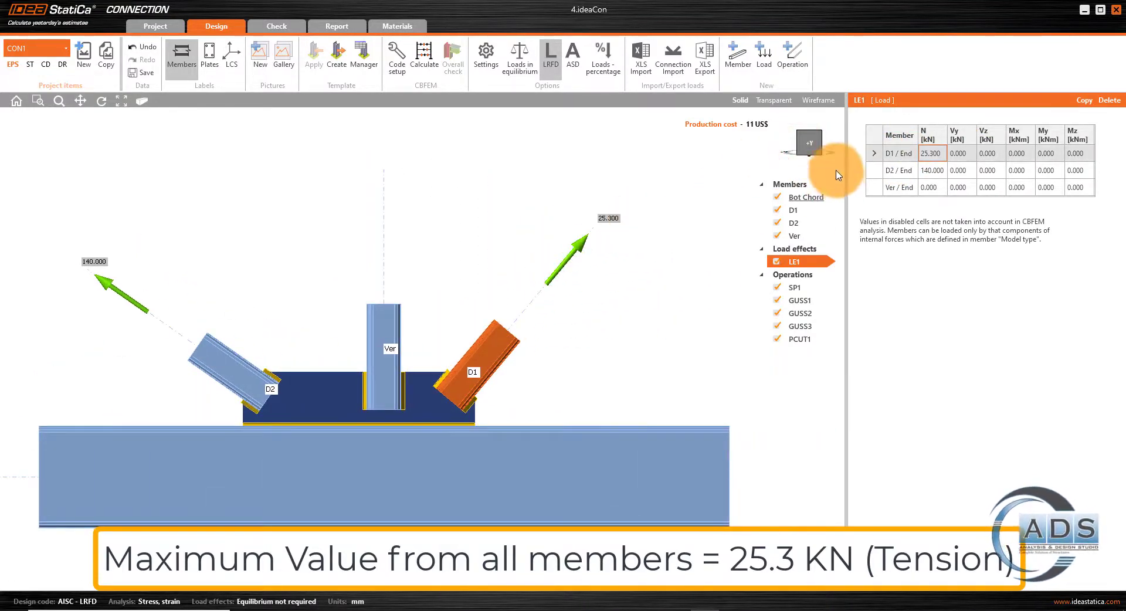
# Switch to MIDAS Gen and isolate the diagonals matching member D2 on both truss halves to read their axial forces
pyautogui.click(531, 610)
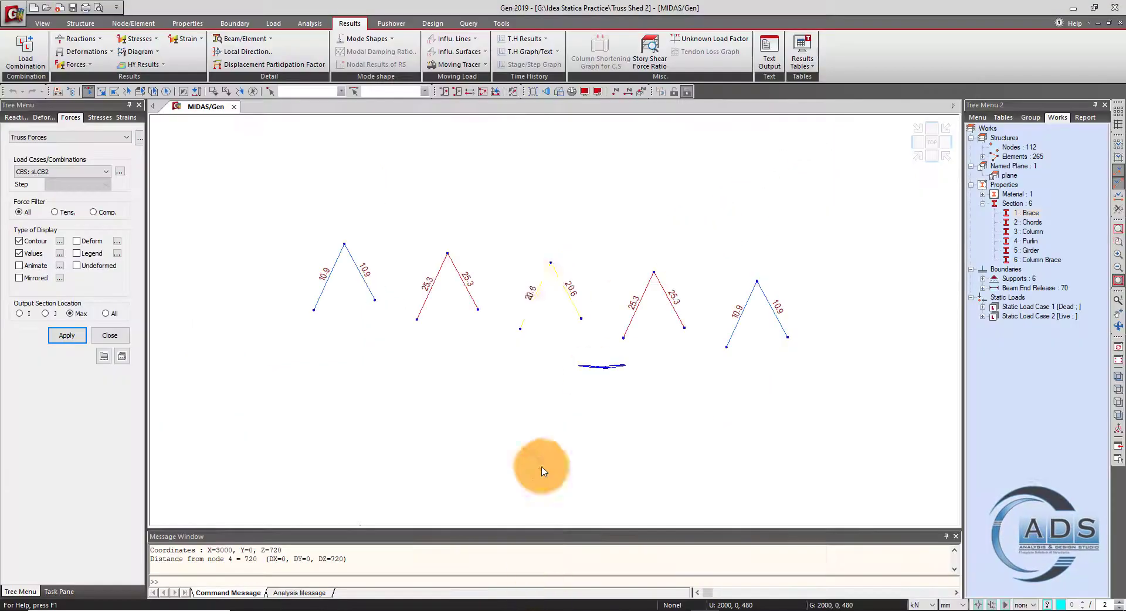
pyautogui.click(483, 91)
pyautogui.click(929, 160)
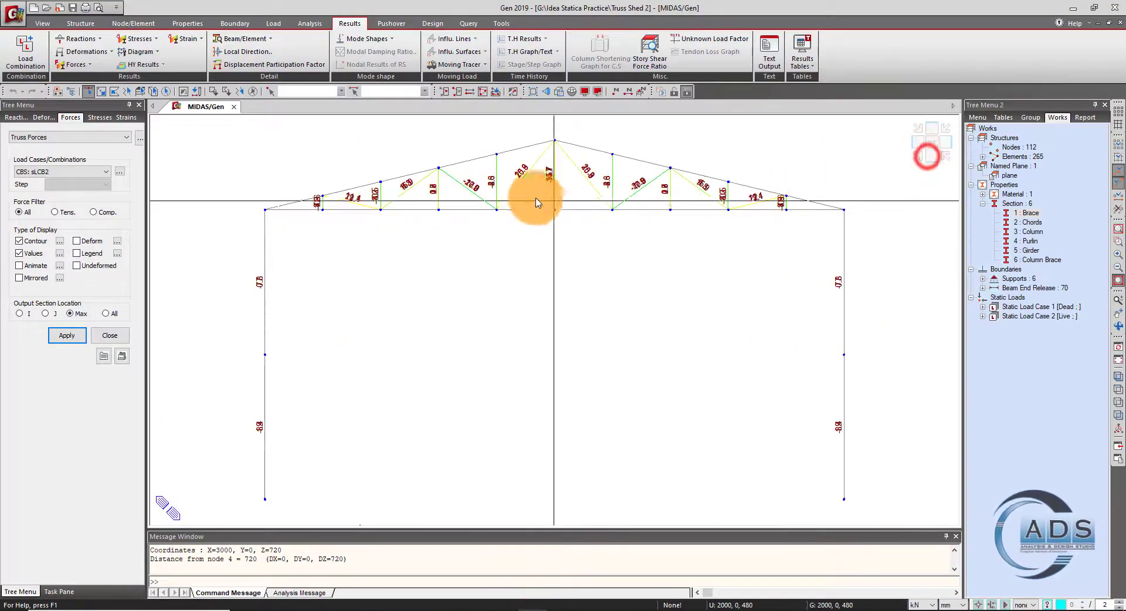
pyautogui.click(469, 183)
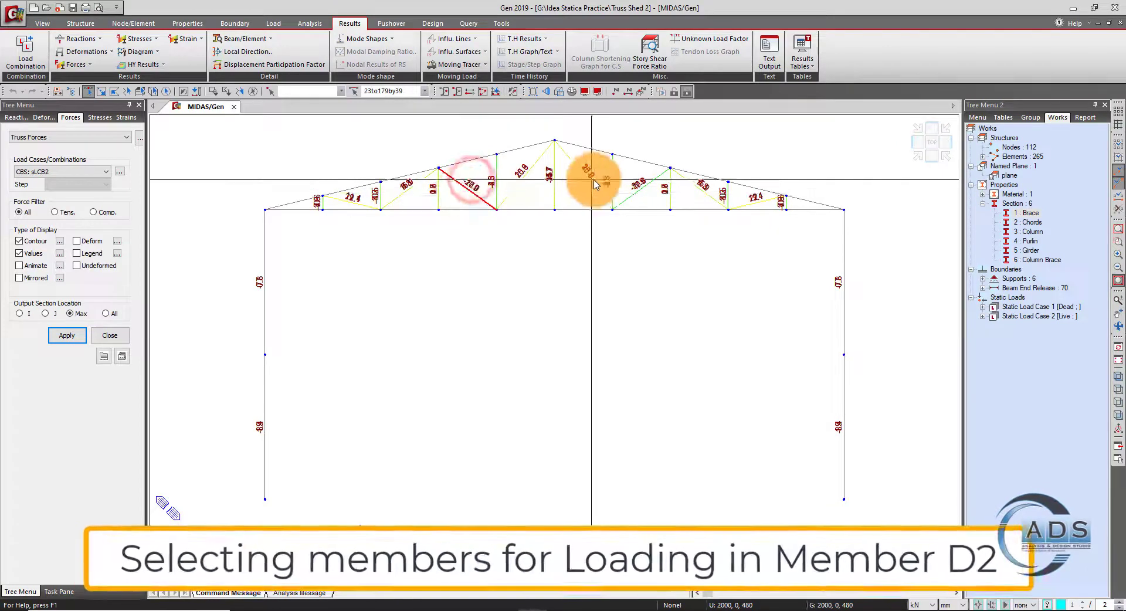
pyautogui.click(641, 193)
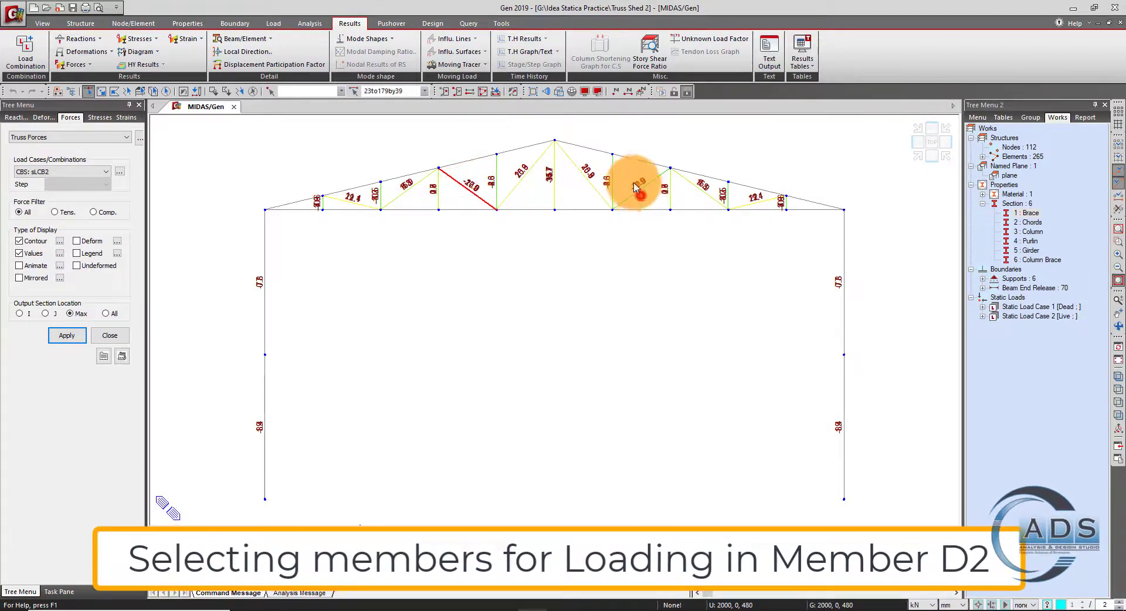
pyautogui.click(443, 92)
pyautogui.keyDown('ctrl'); pyautogui.moveTo(458, 138); pyautogui.dragTo(573, 339, button='middle'); pyautogui.keyUp('ctrl')
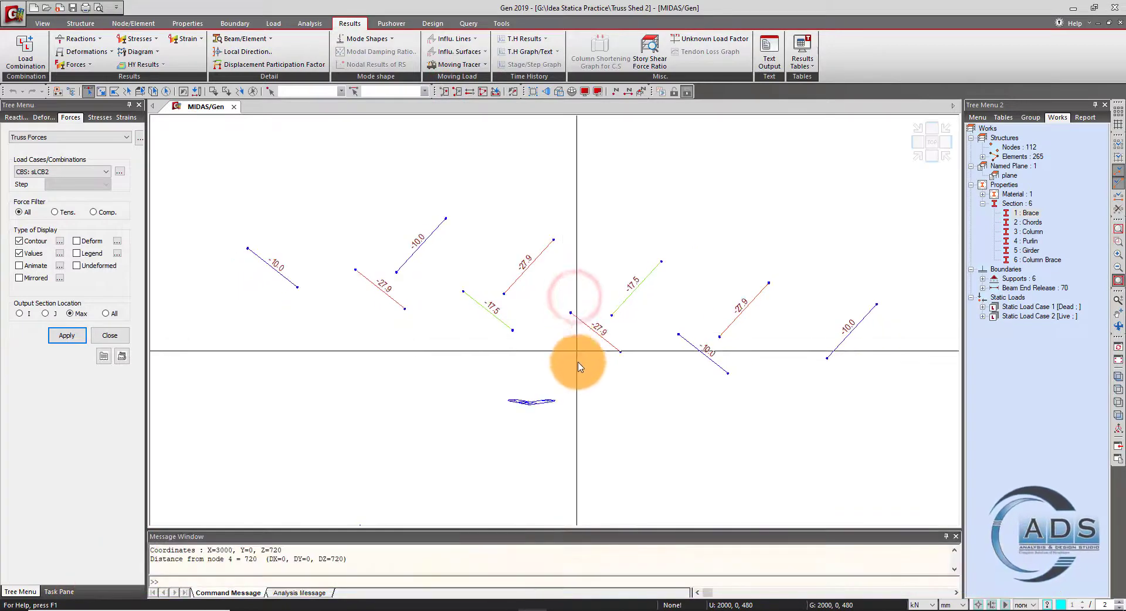
pyautogui.click(601, 398)
pyautogui.click(601, 398)
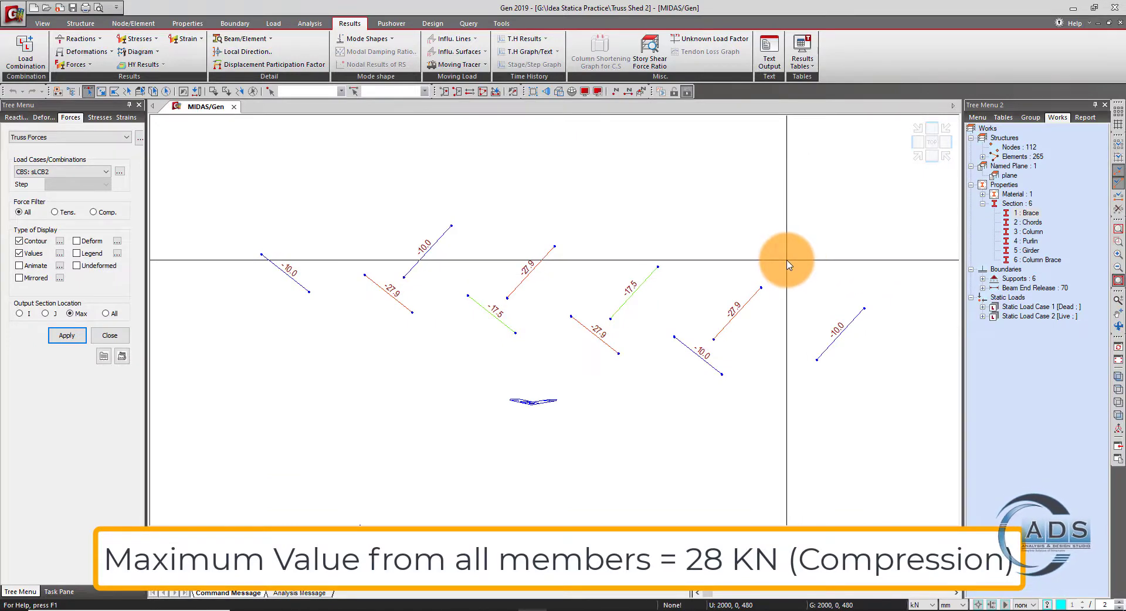
# Return to IDEA StatiCa and set the axial force N of D2 to -28 kN in load effect LE1
pyautogui.click(1081, 10)
pyautogui.click(957, 179)
pyautogui.click(938, 171)
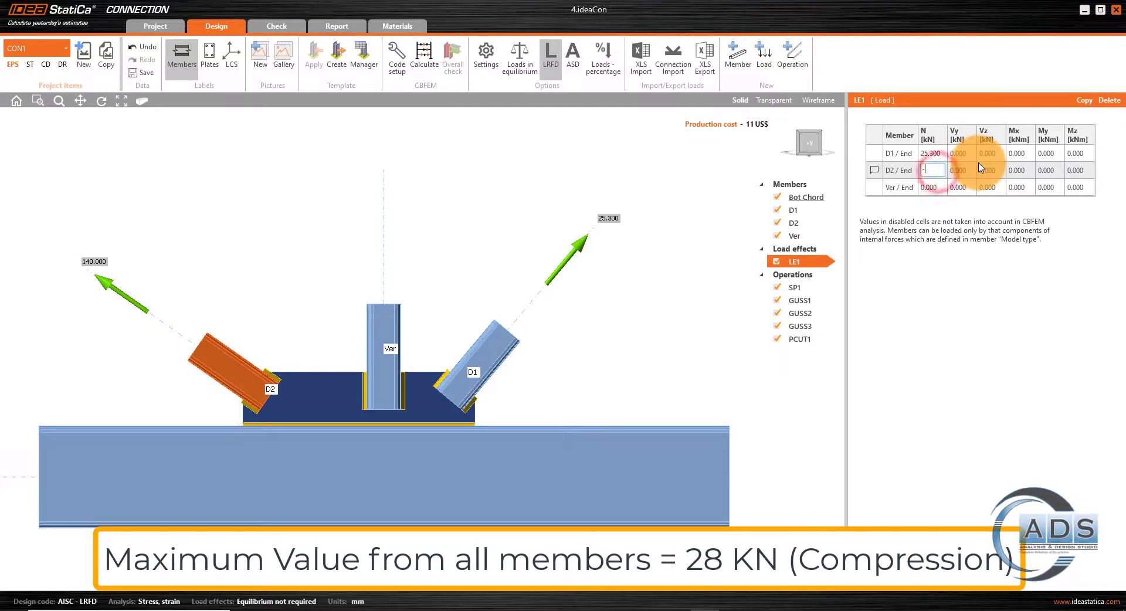
pyautogui.click(654, 230)
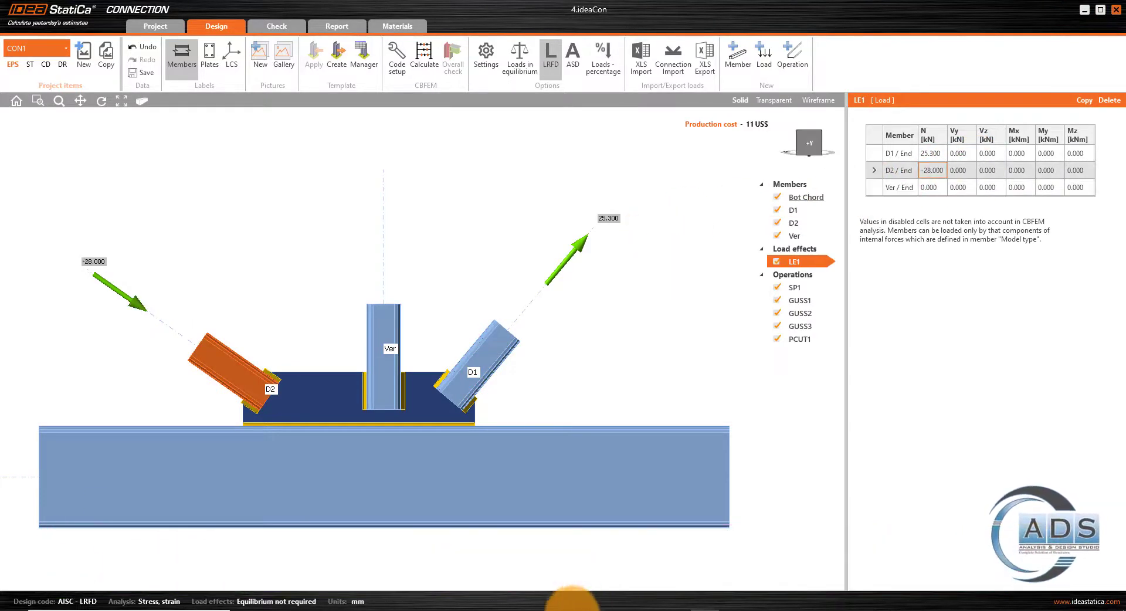
# Switch to MIDAS Gen and isolate the verticals matching member Ver at both replica joints to read their axial forces
pyautogui.click(533, 610)
pyautogui.click(486, 92)
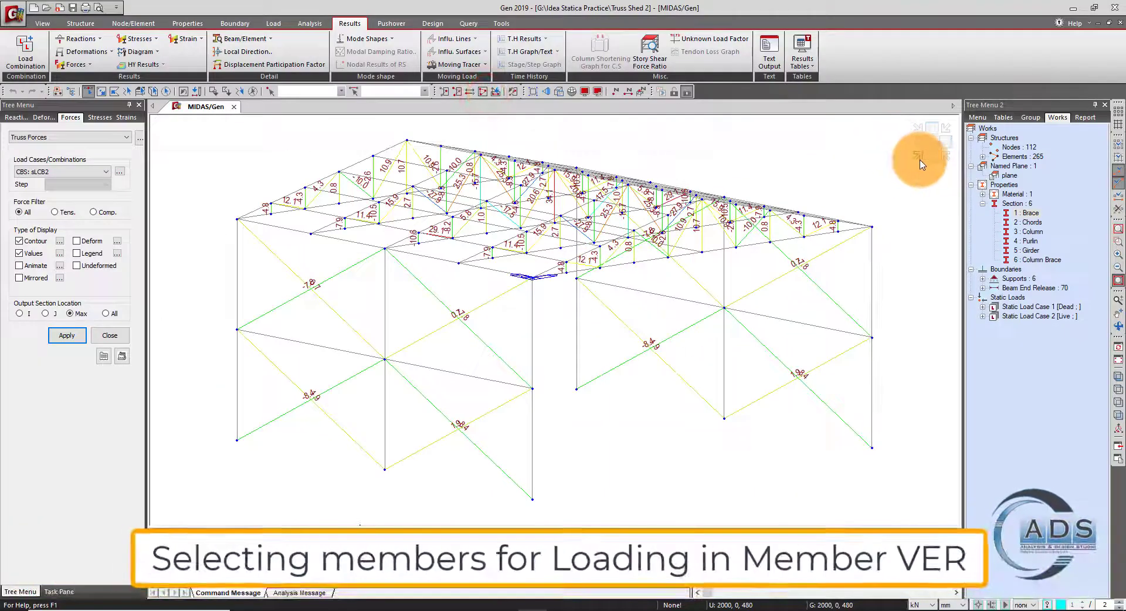
pyautogui.click(928, 156)
pyautogui.click(497, 176)
pyautogui.click(612, 179)
pyautogui.click(444, 92)
pyautogui.click(576, 313)
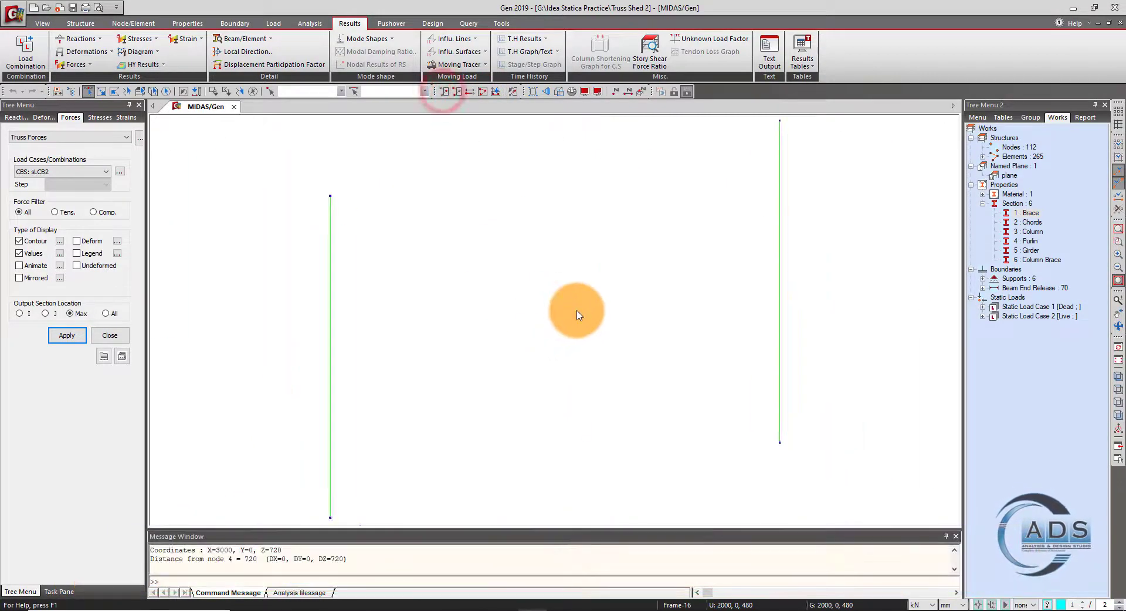
pyautogui.scroll(-2, 578, 316)
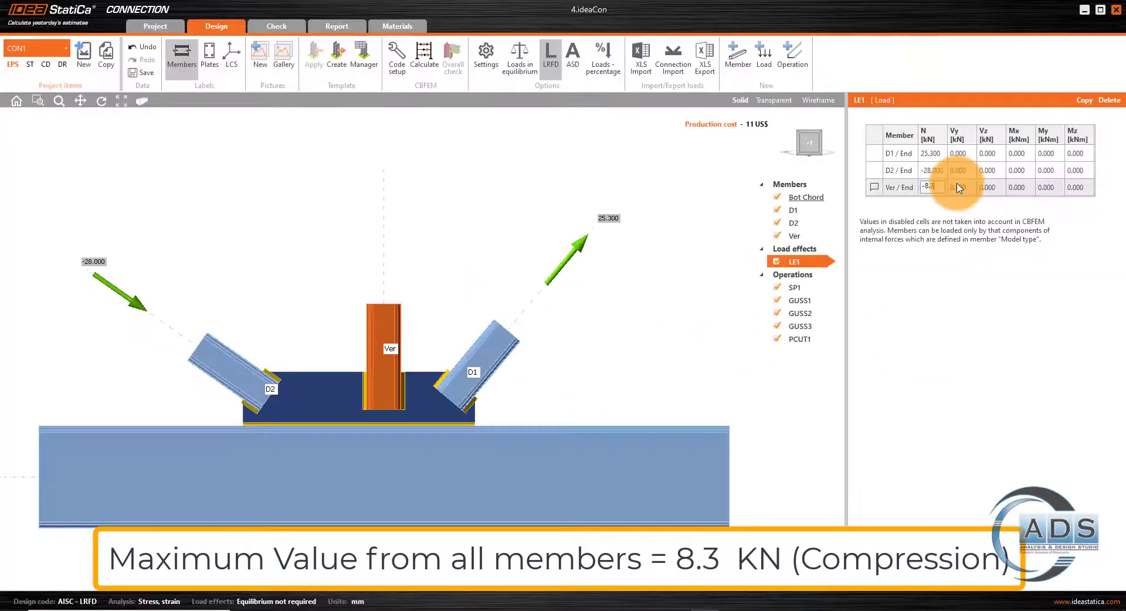
# In IDEA StatiCa, set the axial force N of member Ver to -8.3 kN in load effect LE1
pyautogui.click(648, 277)
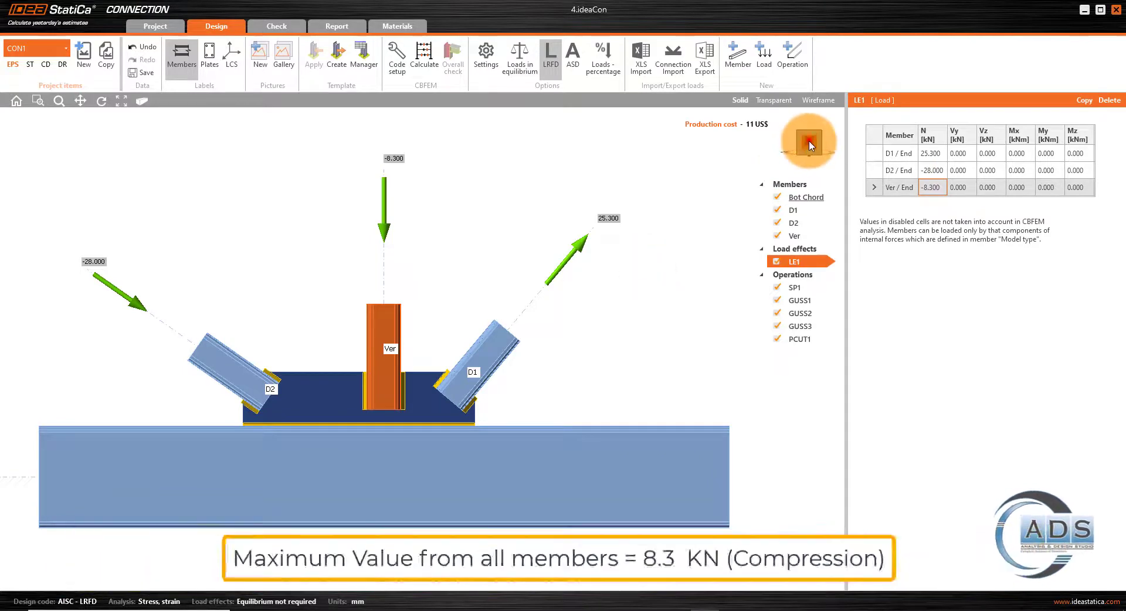
pyautogui.click(810, 145)
pyautogui.moveTo(814, 145); pyautogui.dragTo(809, 149)
pyautogui.moveTo(620, 246); pyautogui.dragTo(553, 231, button='middle')
pyautogui.moveTo(811, 142); pyautogui.dragTo(807, 146)
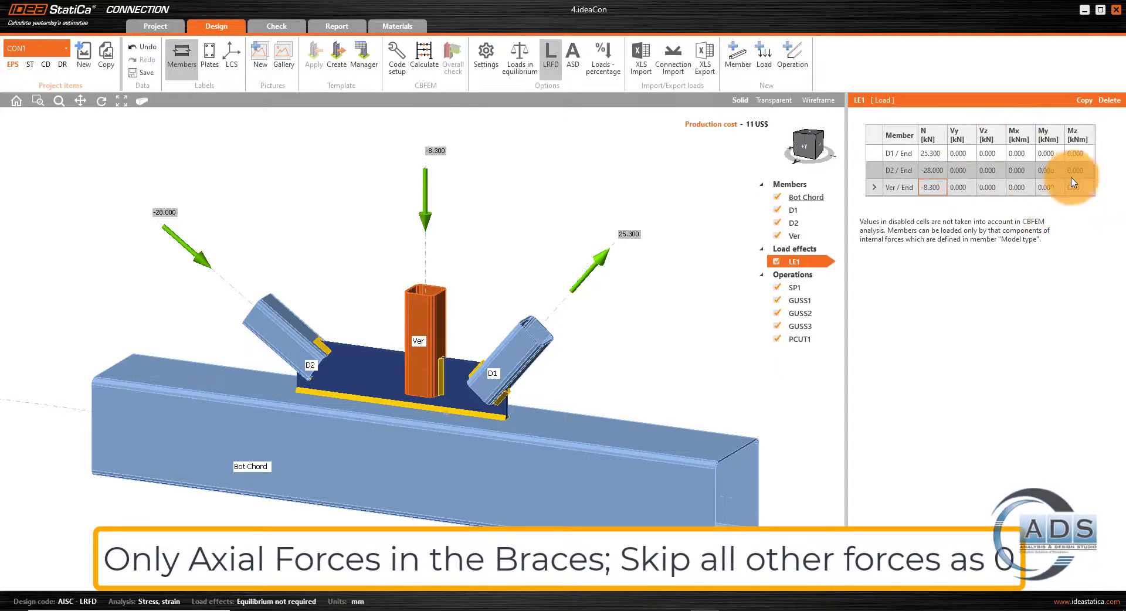
# Set the model type of member D1 to N-Vy-Vz to restrain its rotations
pyautogui.scroll(-3, 674, 273)
pyautogui.scroll(3, 611, 317)
pyautogui.moveTo(611, 317); pyautogui.dragTo(650, 299, button='middle')
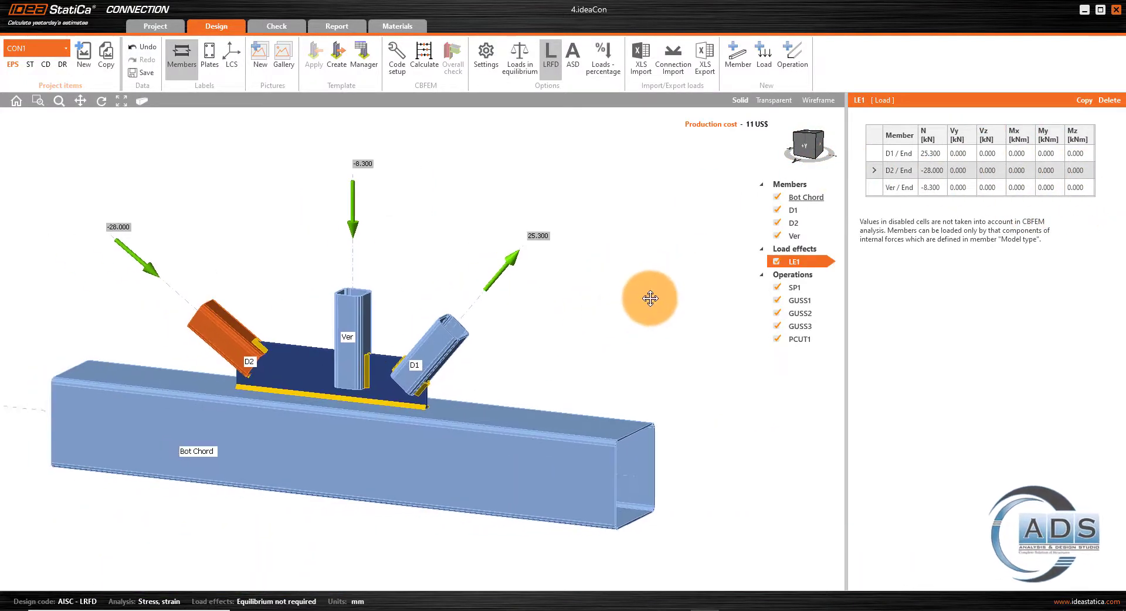
pyautogui.moveTo(684, 221); pyautogui.dragTo(648, 225, button='middle')
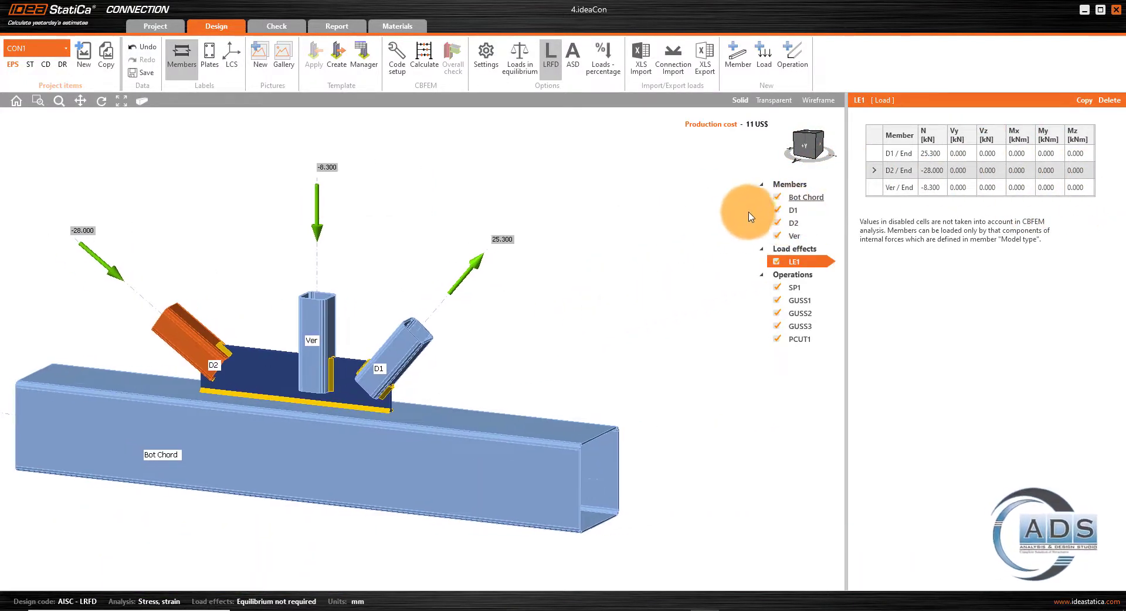
pyautogui.click(795, 212)
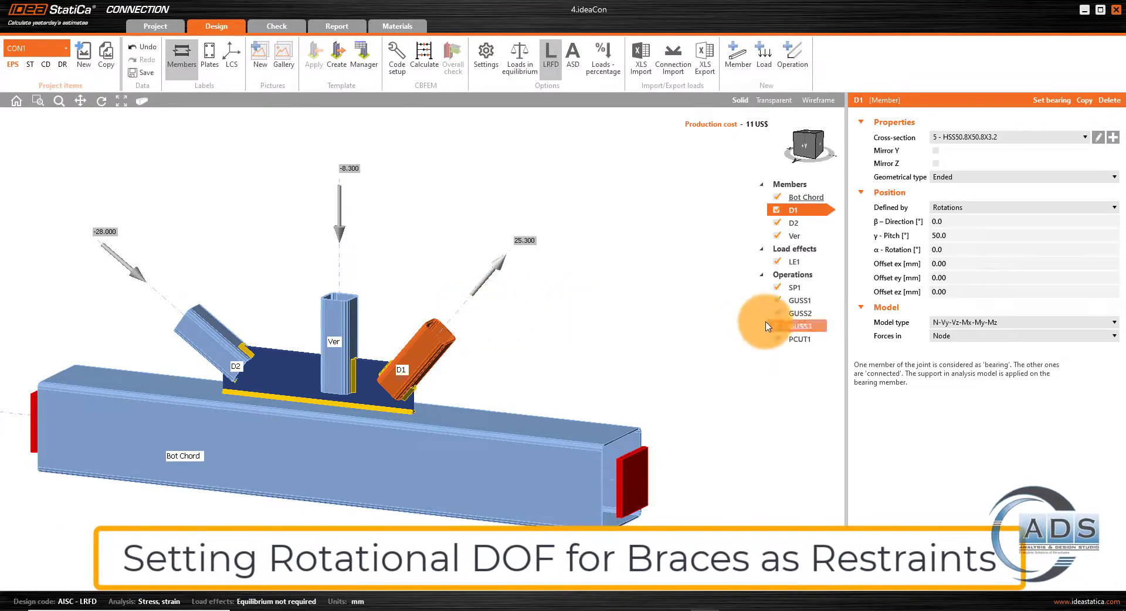
pyautogui.click(977, 326)
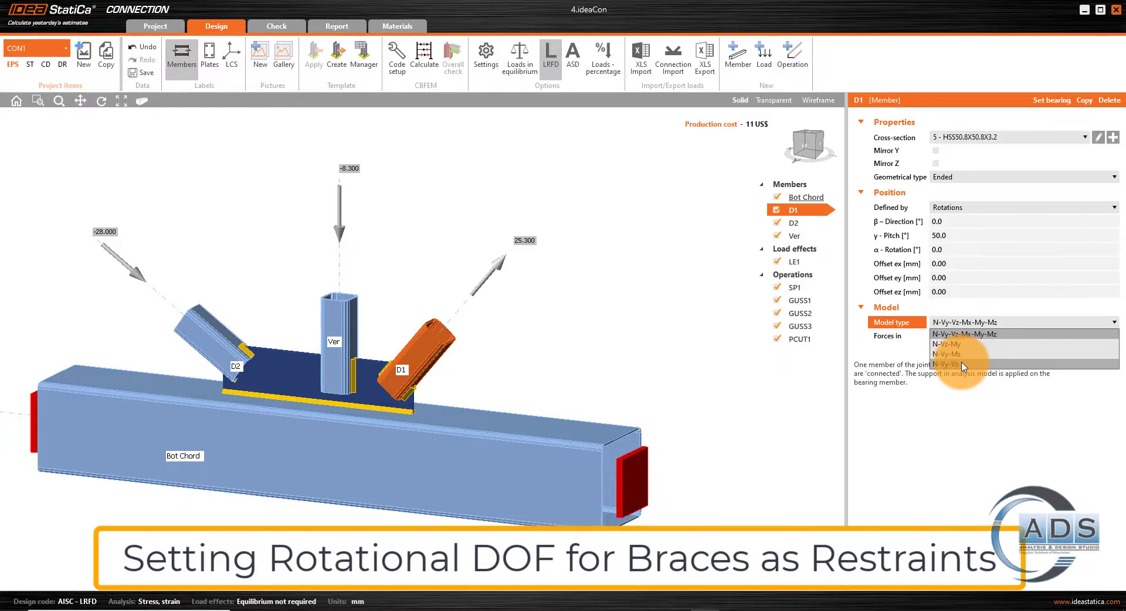
pyautogui.click(964, 364)
# Set the model type of members D2 and Ver to N-Vy-Vz
pyautogui.click(793, 223)
pyautogui.click(965, 322)
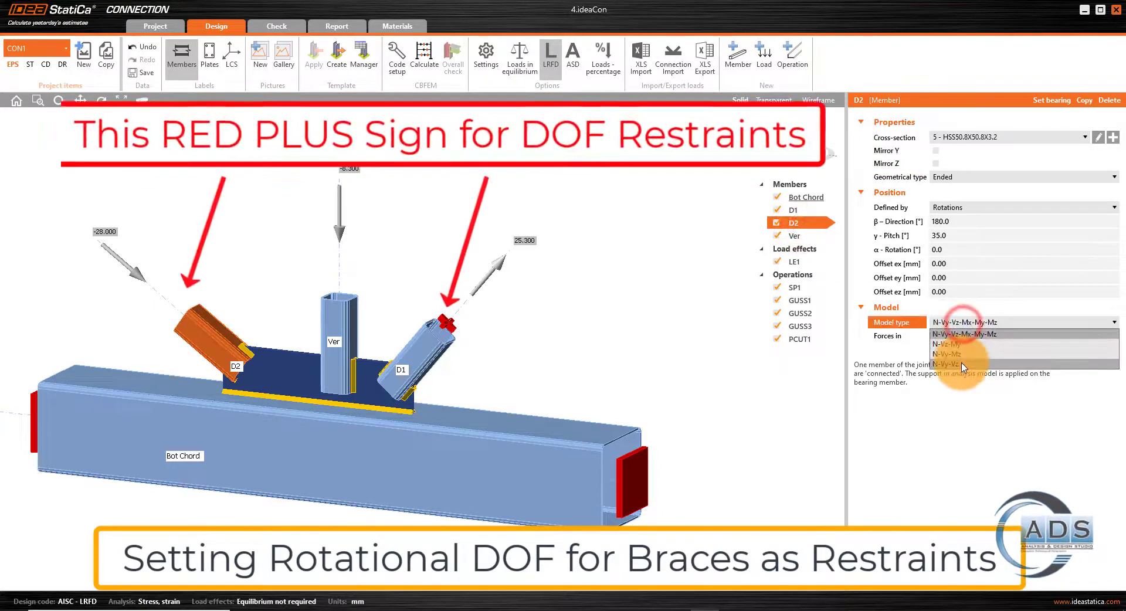
pyautogui.click(962, 363)
pyautogui.click(805, 240)
pyautogui.click(965, 323)
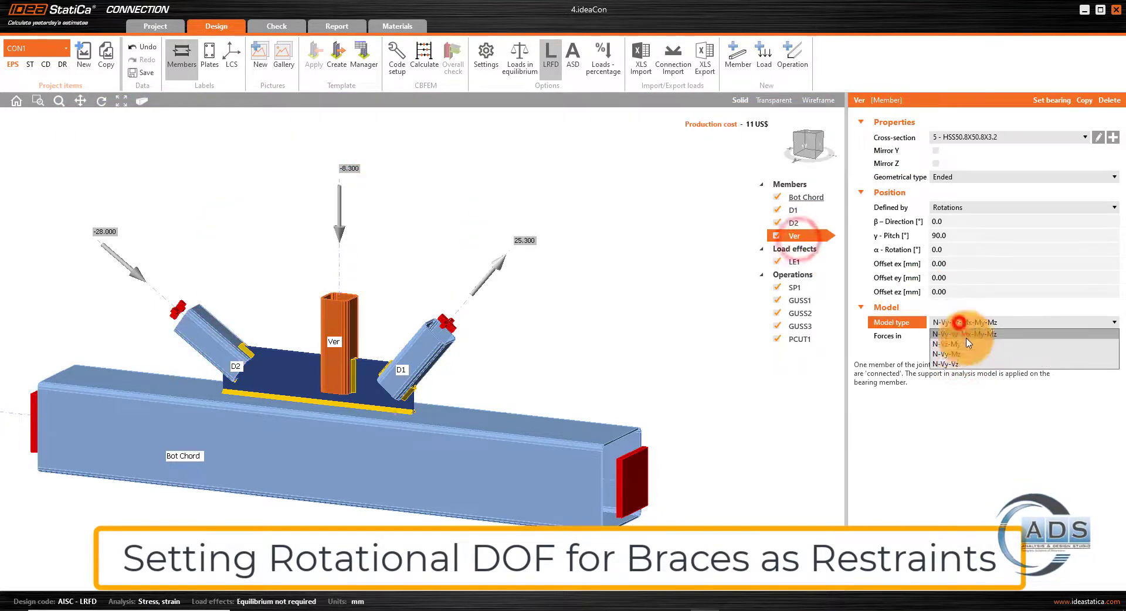
pyautogui.click(964, 357)
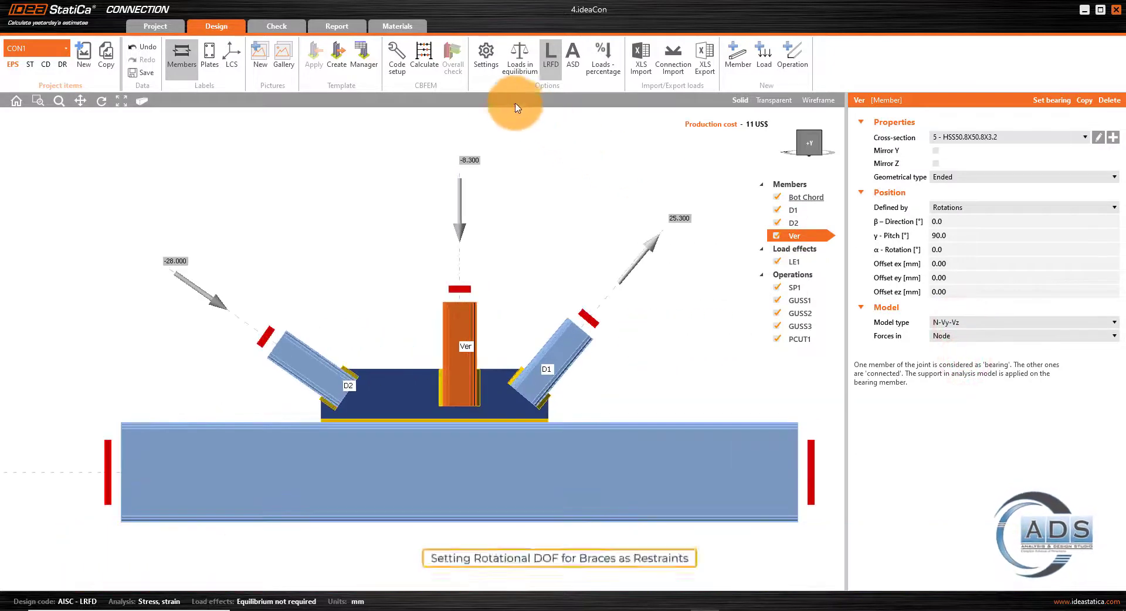
# Calculate the connection to run its stress-strain analysis
pyautogui.click(424, 59)
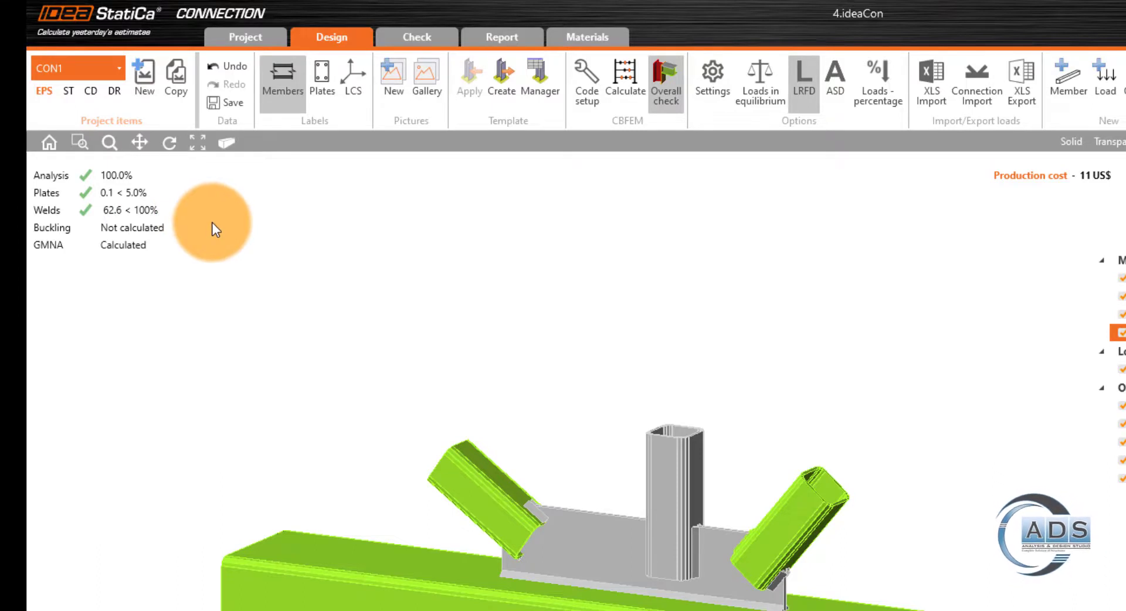
# Open the connection's check results and examine the equivalent stress distribution in the members and gusset plate
pyautogui.moveTo(844, 338); pyautogui.dragTo(766, 317, button='middle')
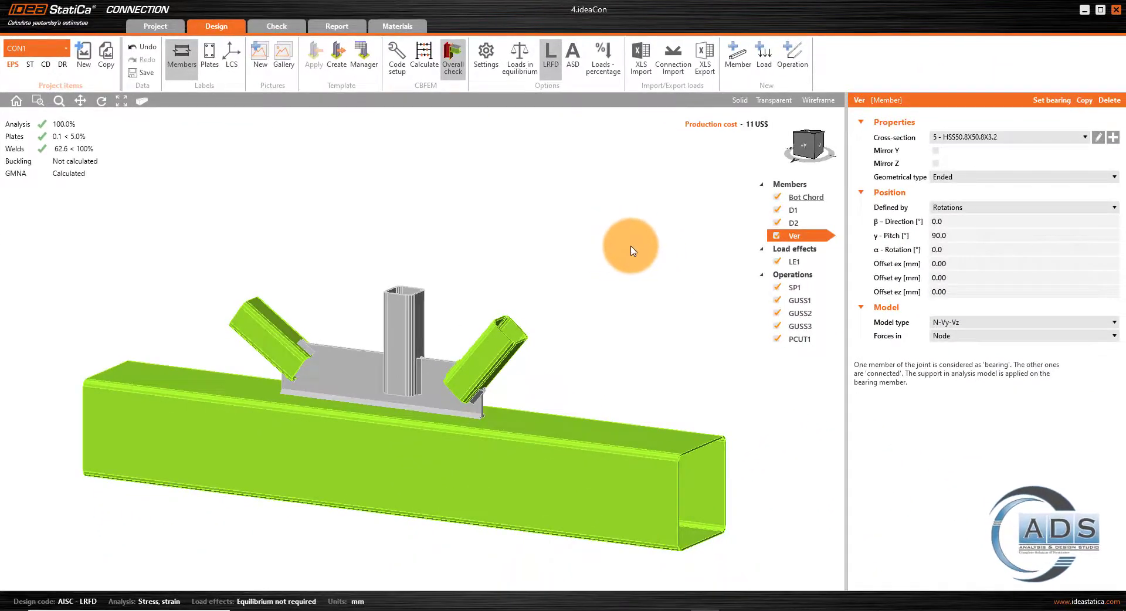
pyautogui.moveTo(631, 246); pyautogui.dragTo(649, 248, button='middle')
pyautogui.click(281, 27)
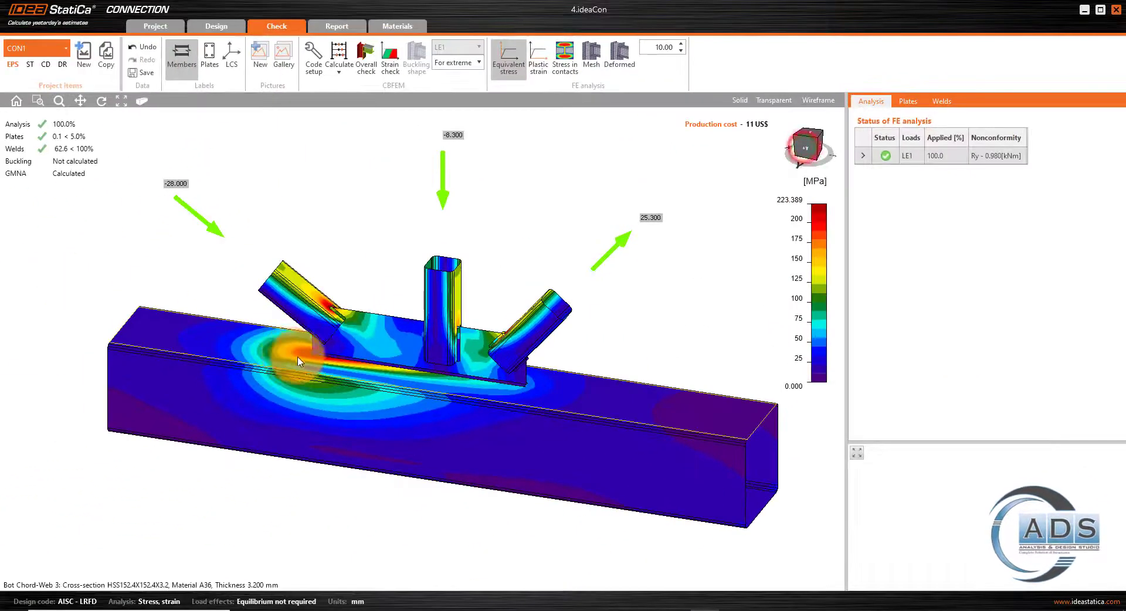
pyautogui.scroll(5, 293, 360)
pyautogui.scroll(-4, 658, 277)
pyautogui.scroll(-2, 658, 276)
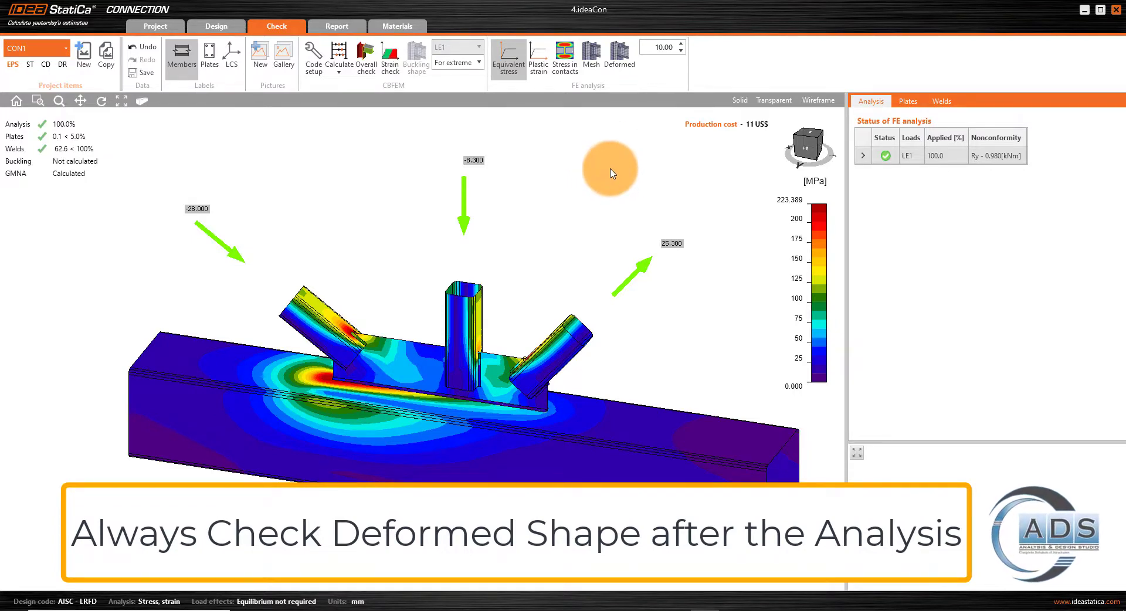
# Display the finite element mesh and deformed shape on the equivalent stress results, and inspect the deformation from the front and in 3D
pyautogui.click(594, 58)
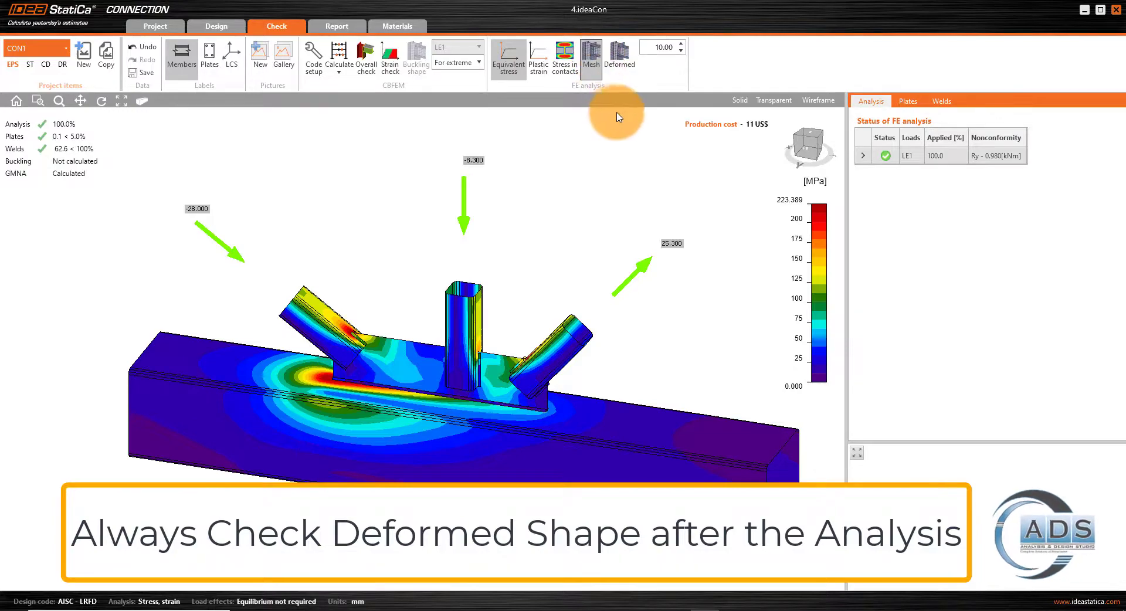
pyautogui.click(622, 59)
pyautogui.click(810, 146)
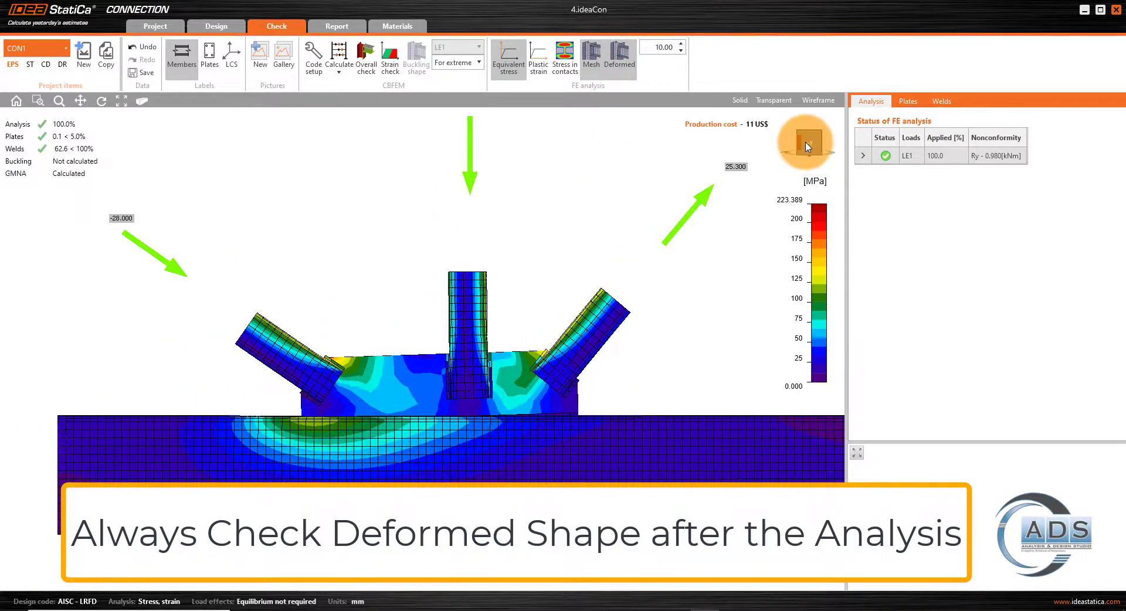
pyautogui.click(808, 146)
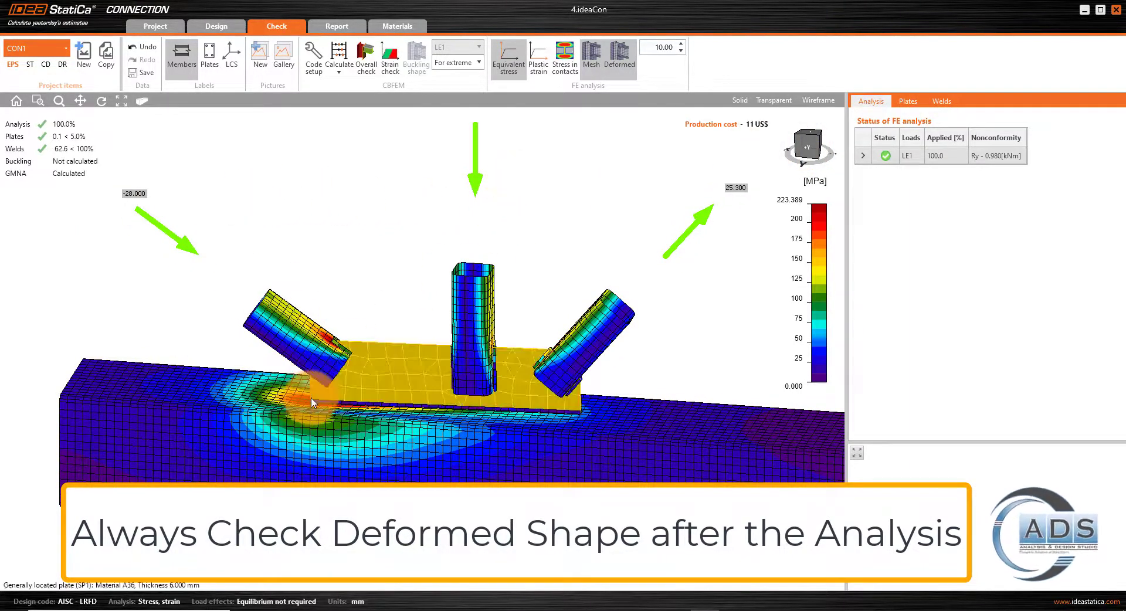
pyautogui.scroll(3, 311, 399)
pyautogui.scroll(-2, 311, 398)
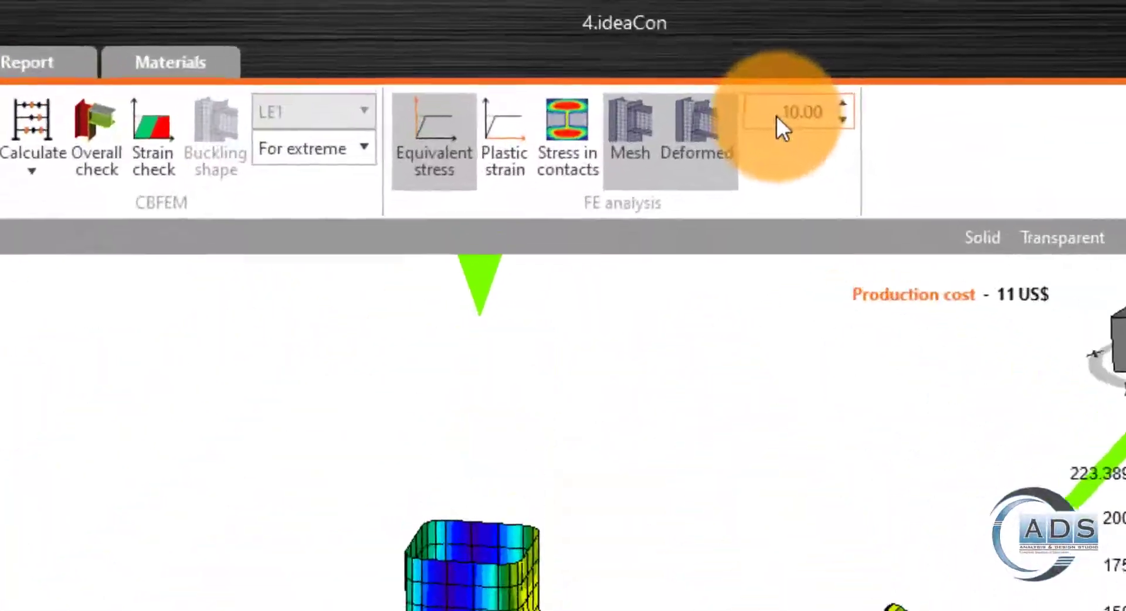
pyautogui.doubleClick(684, 58)
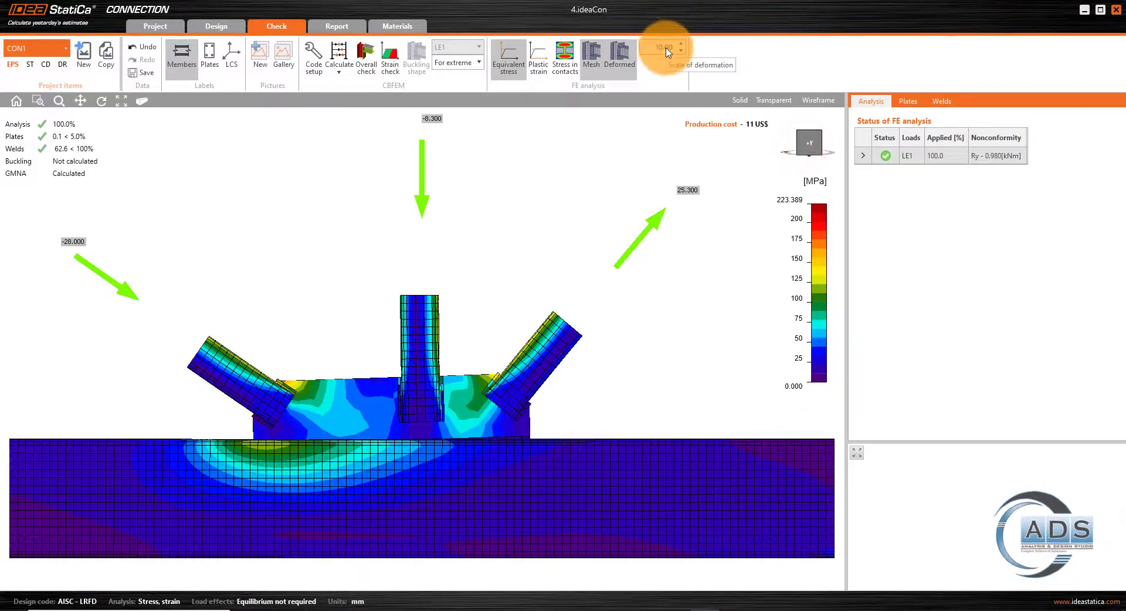
pyautogui.moveTo(814, 139); pyautogui.dragTo(807, 150)
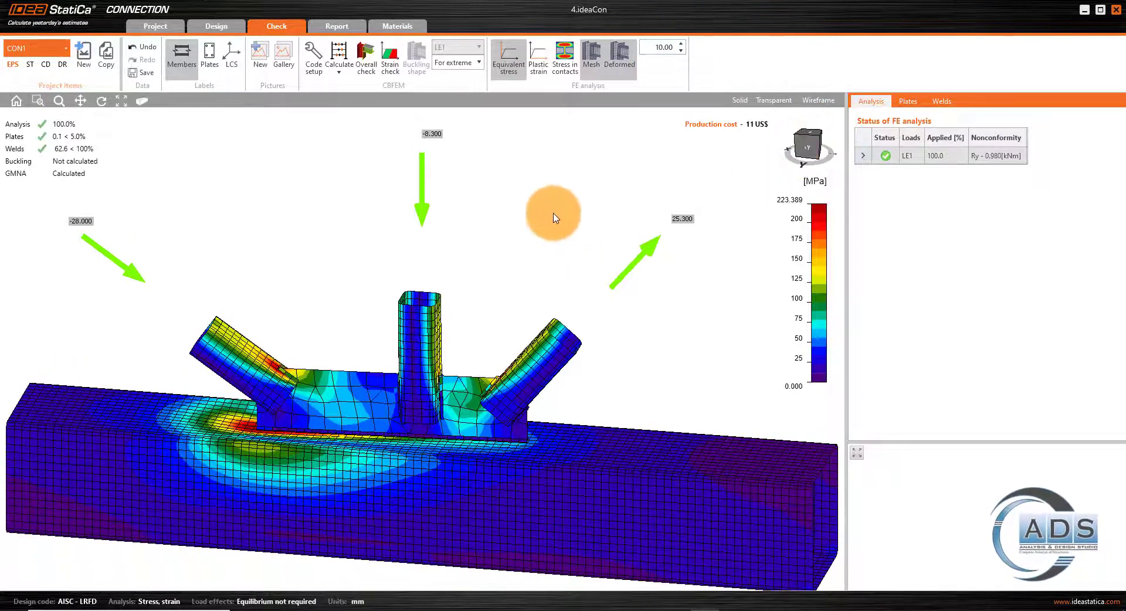
# Display the plastic strain results and inspect the bottom chord around the end of the gusset plate
pyautogui.scroll(-2, 560, 223)
pyautogui.click(539, 68)
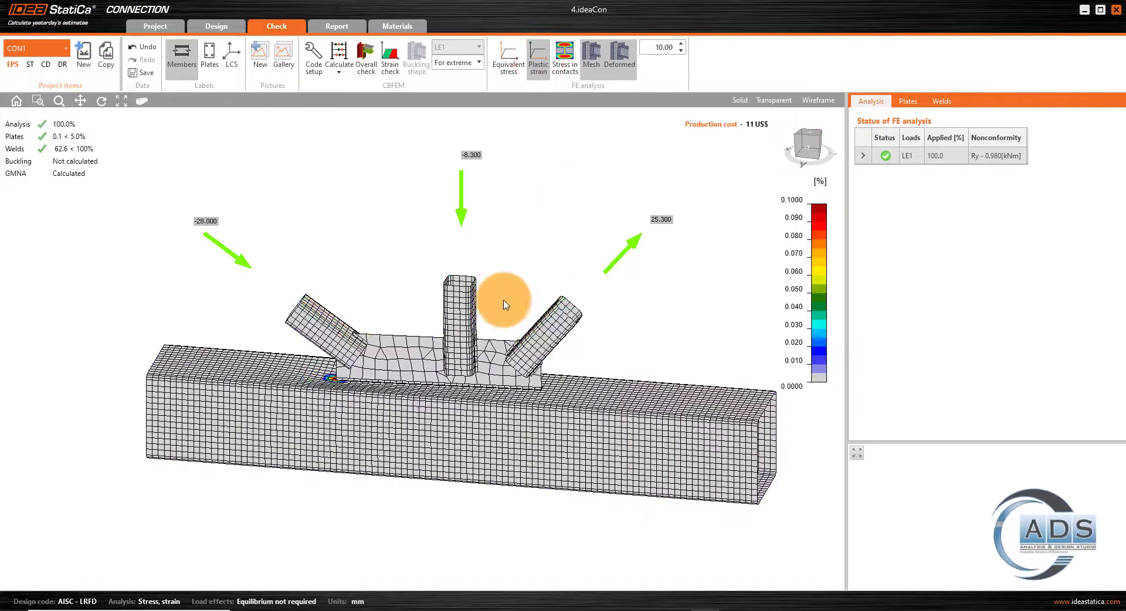
pyautogui.scroll(5, 324, 384)
pyautogui.click(345, 360)
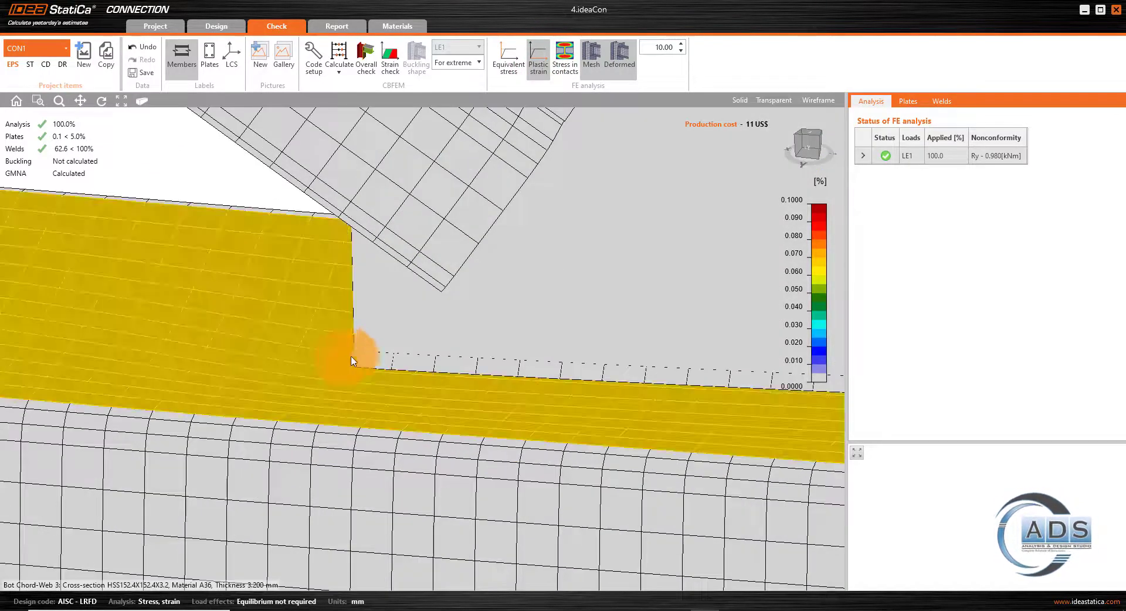
pyautogui.moveTo(408, 496)
pyautogui.mouseDown(button='right')
pyautogui.moveTo(739, 297)
pyautogui.moveTo(636, 292)
pyautogui.moveTo(460, 335)
pyautogui.moveTo(548, 305)
pyautogui.moveTo(599, 269)
pyautogui.moveTo(515, 269)
pyautogui.moveTo(674, 221)
pyautogui.moveTo(607, 214)
pyautogui.mouseUp(button='right')
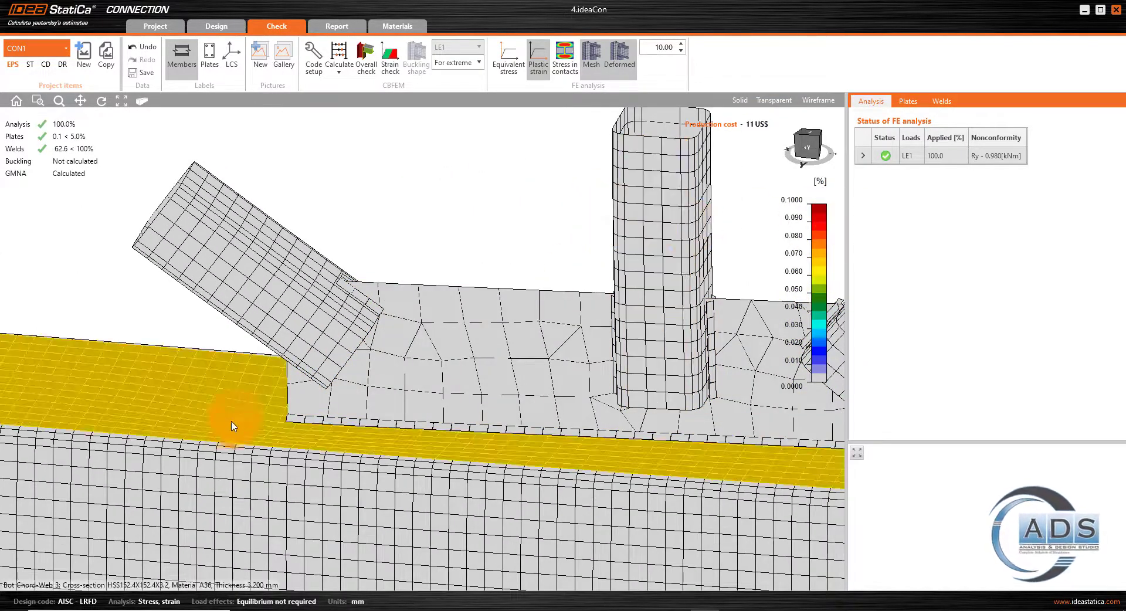
pyautogui.scroll(-3, 582, 349)
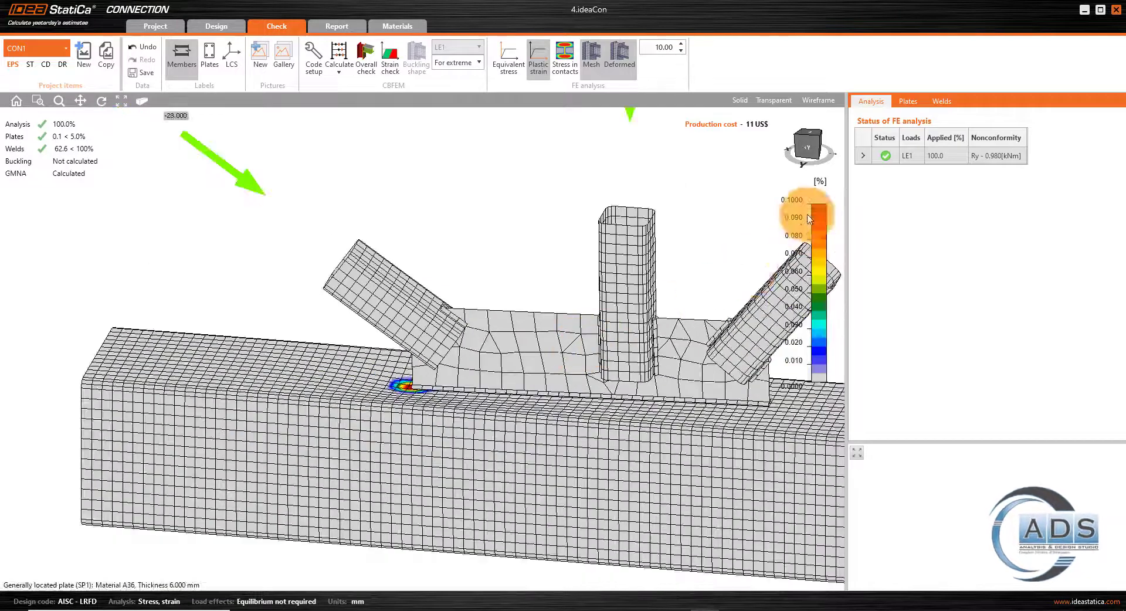
pyautogui.click(812, 149)
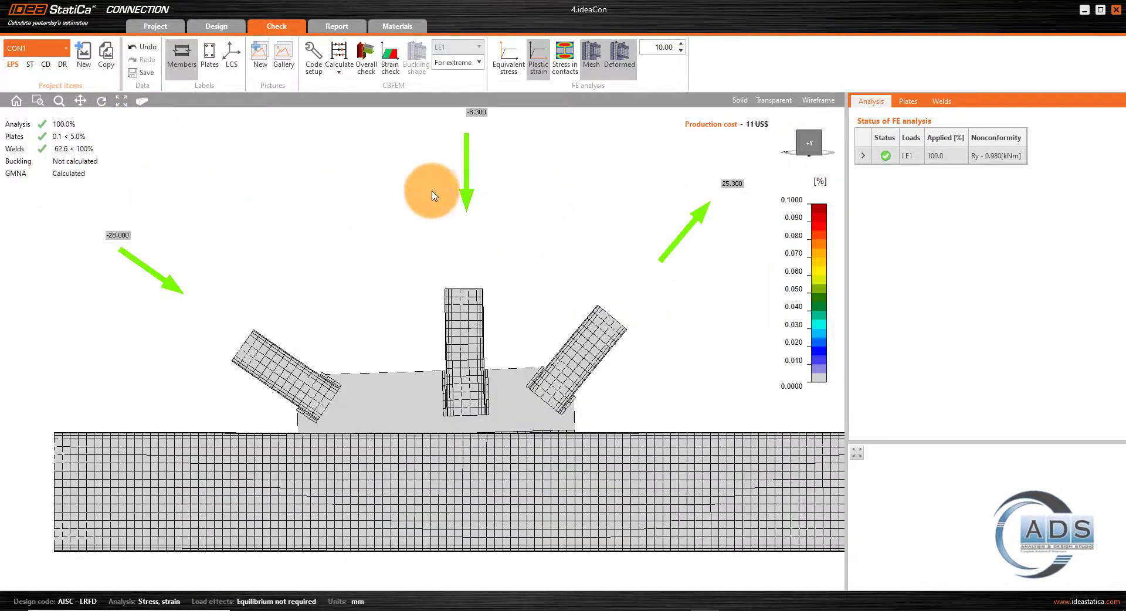
pyautogui.moveTo(709, 209); pyautogui.dragTo(541, 208, button='right')
pyautogui.moveTo(533, 214); pyautogui.dragTo(507, 241, button='middle')
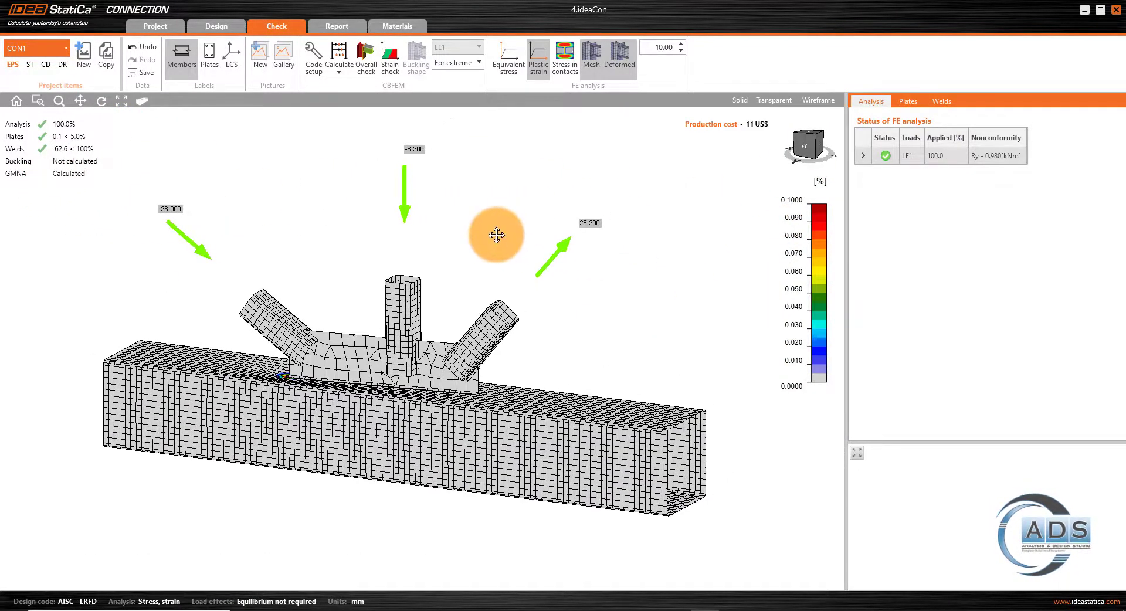
# Generate the detailed report for CON1 and review it from the member data through the weld checks to the code settings
pyautogui.click(338, 25)
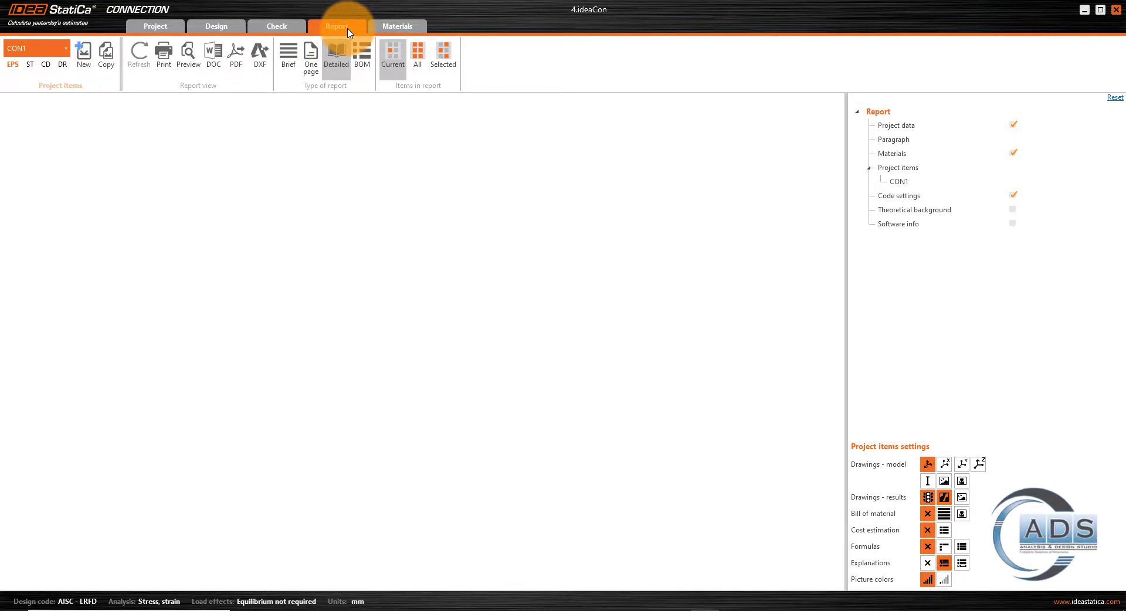
pyautogui.scroll(-3, 528, 293)
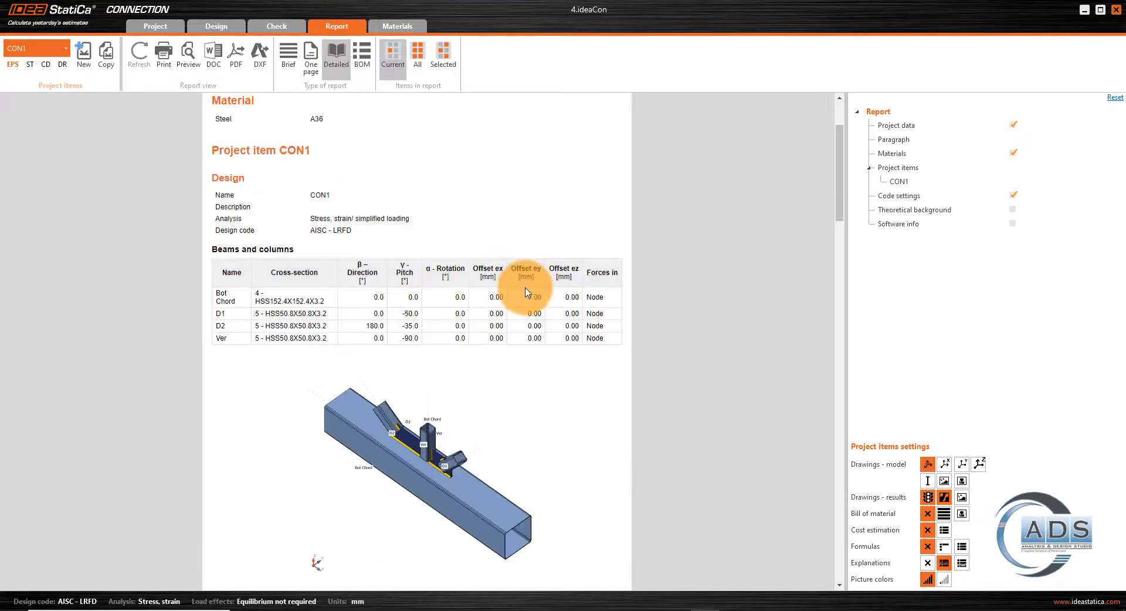
pyautogui.scroll(-3, 532, 293)
pyautogui.scroll(-15, 536, 298)
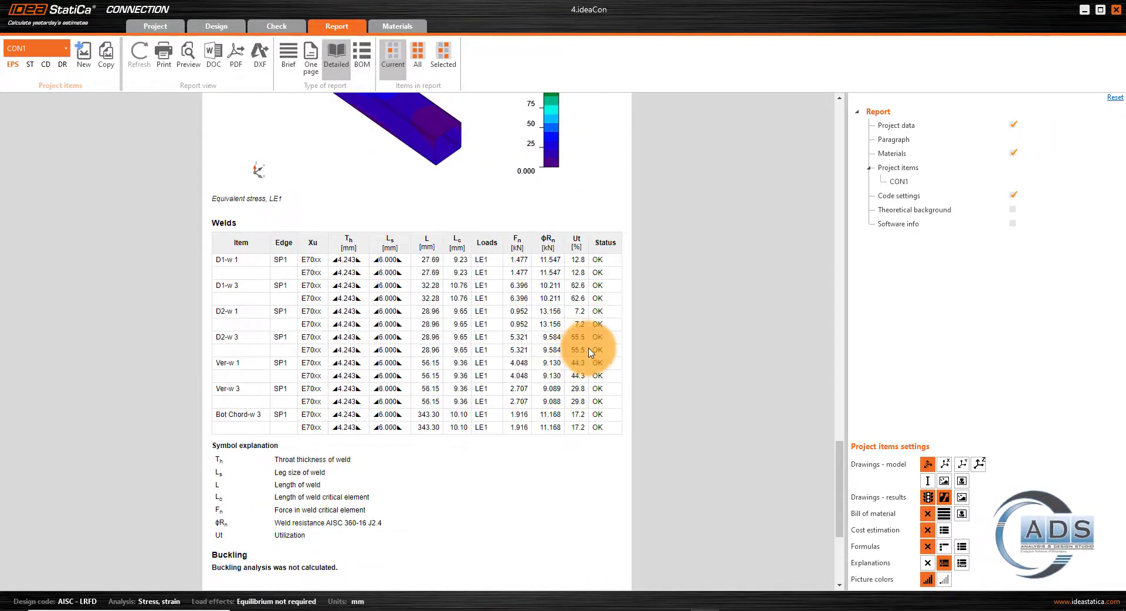
pyautogui.scroll(-4, 591, 352)
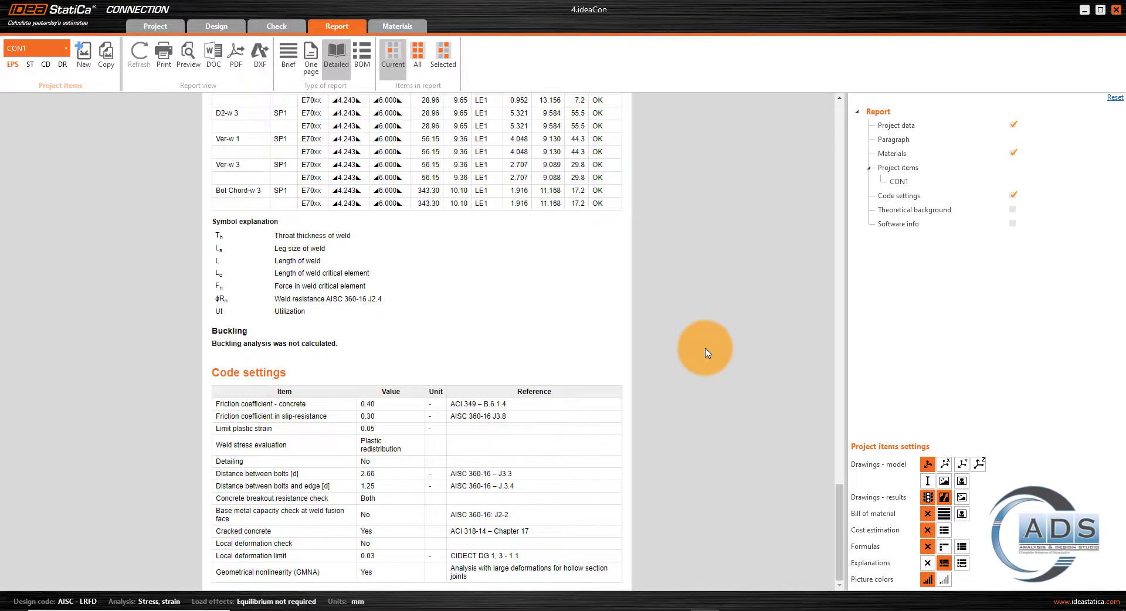
pyautogui.scroll(3, 706, 353)
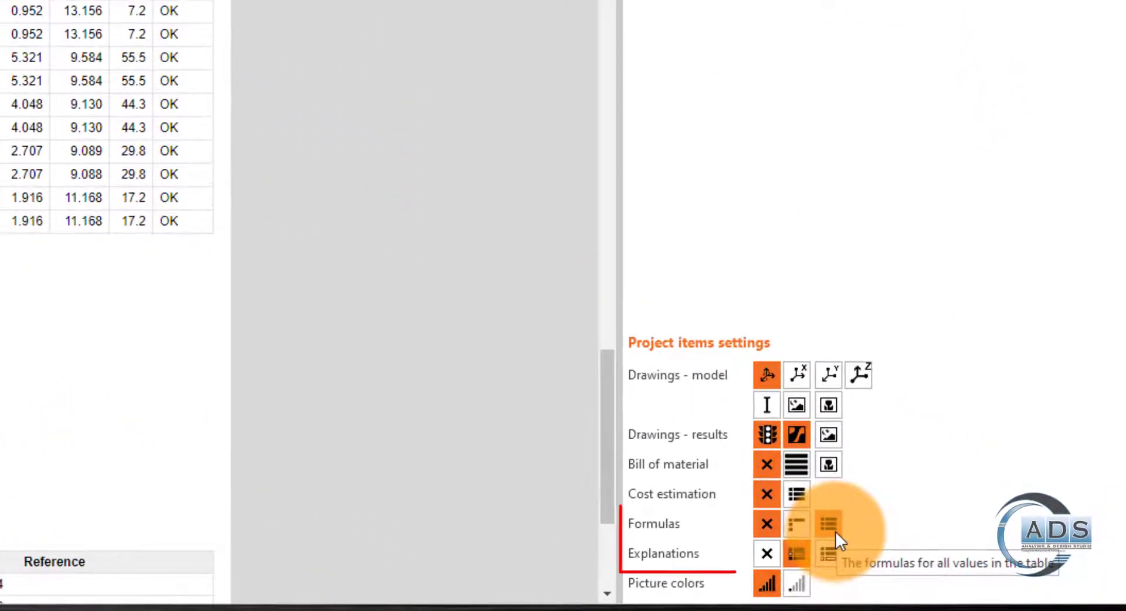
# Include formulas for all table values and the fullest explanations in the report, regenerate it, and review the detailed weld resistance checks
pyautogui.click(836, 530)
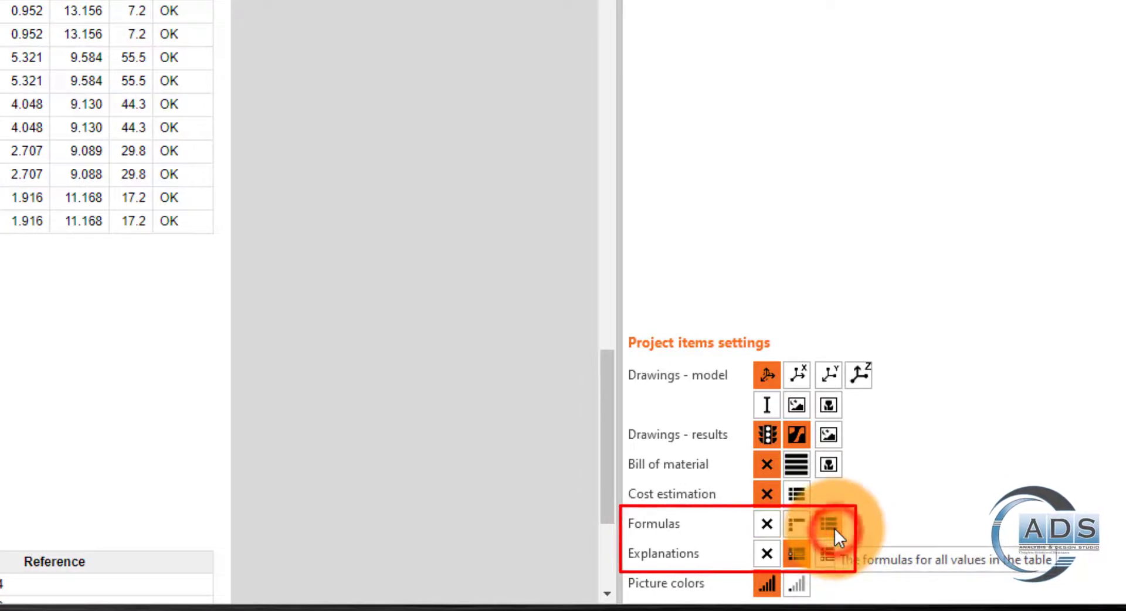
pyautogui.click(828, 554)
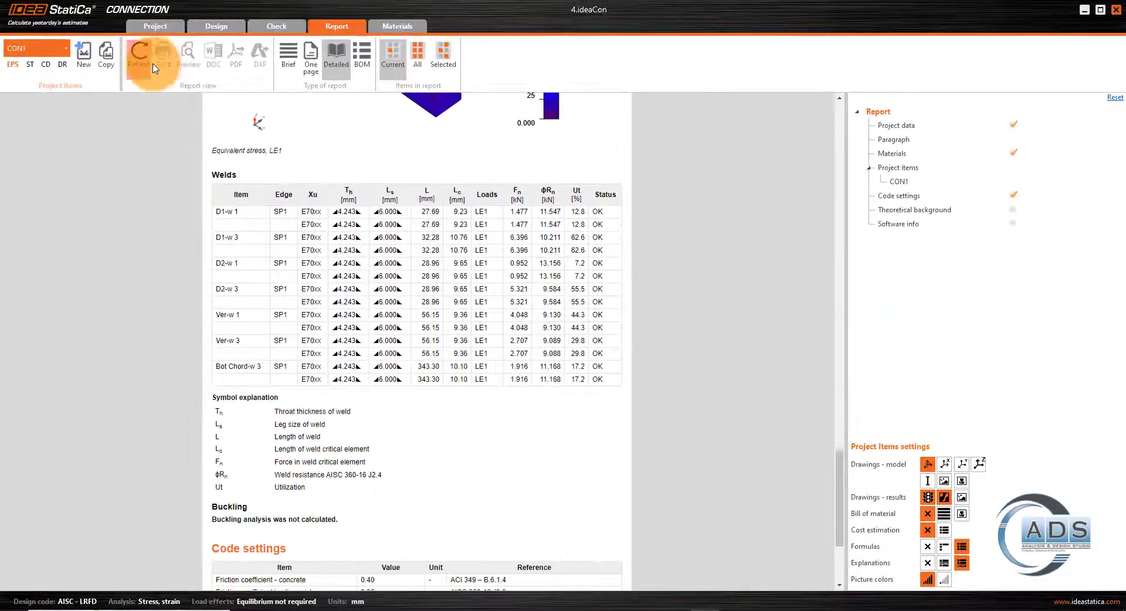
pyautogui.click(139, 56)
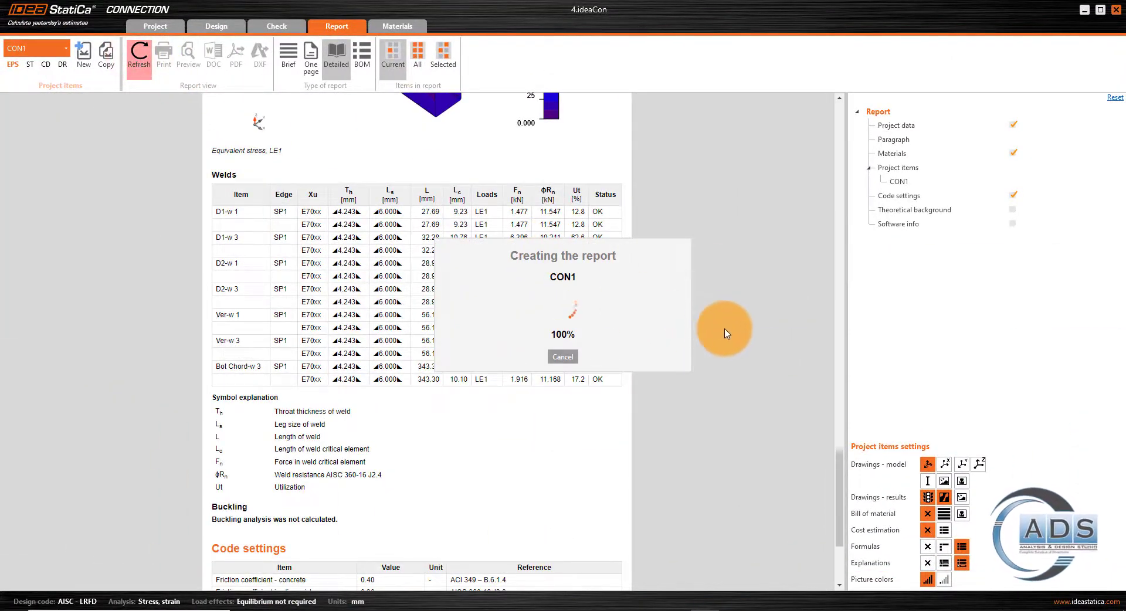
pyautogui.scroll(-20, 735, 334)
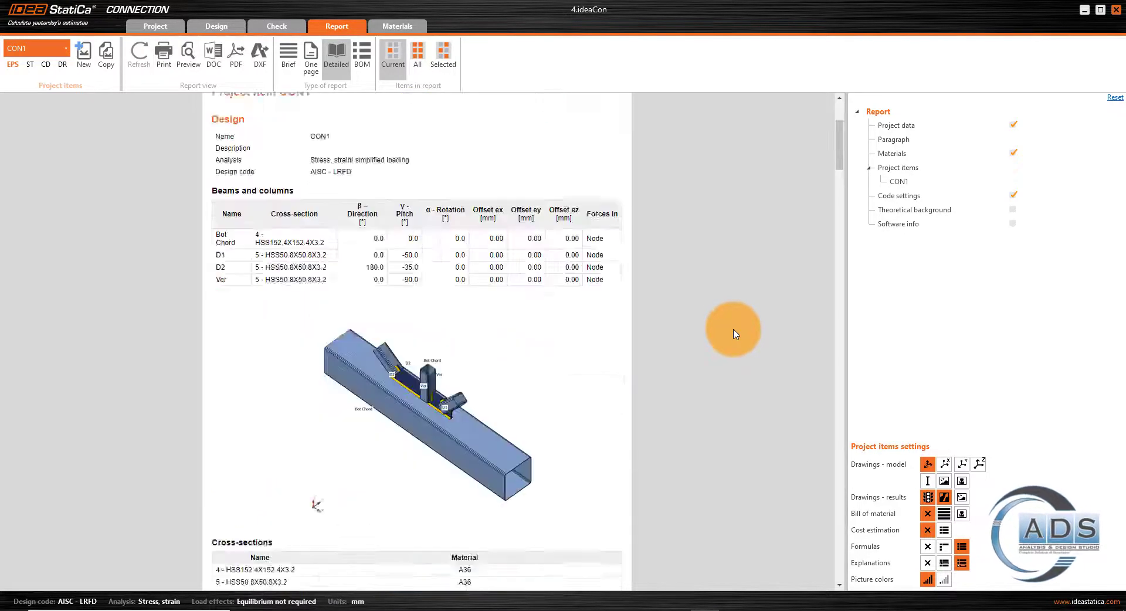
pyautogui.scroll(-8, 763, 334)
pyautogui.scroll(2, 473, 264)
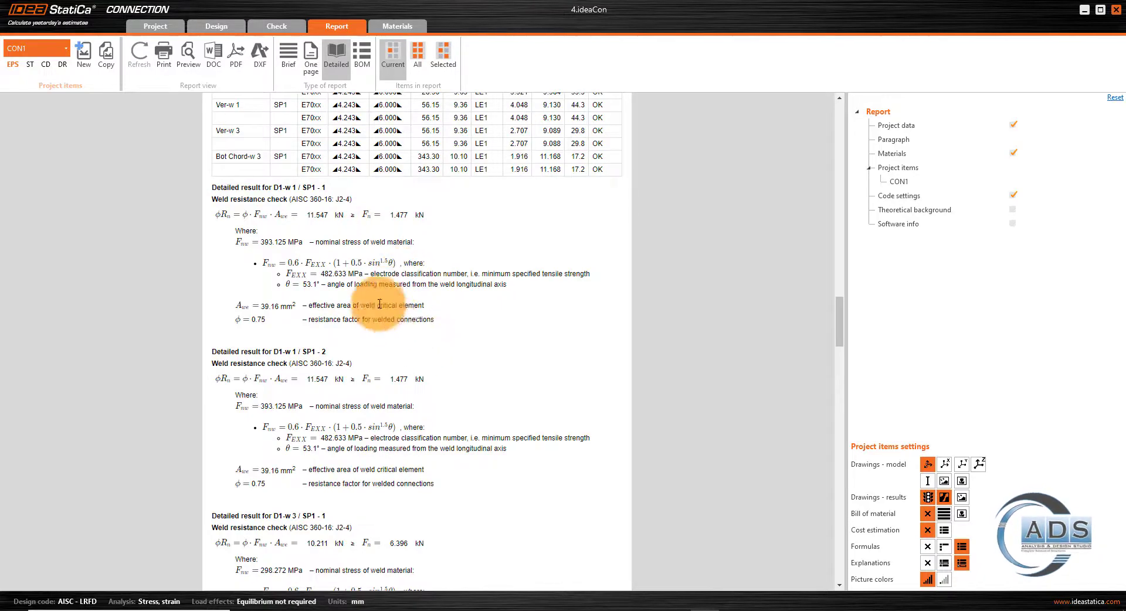
pyautogui.scroll(-7, 461, 299)
pyautogui.scroll(-18, 460, 307)
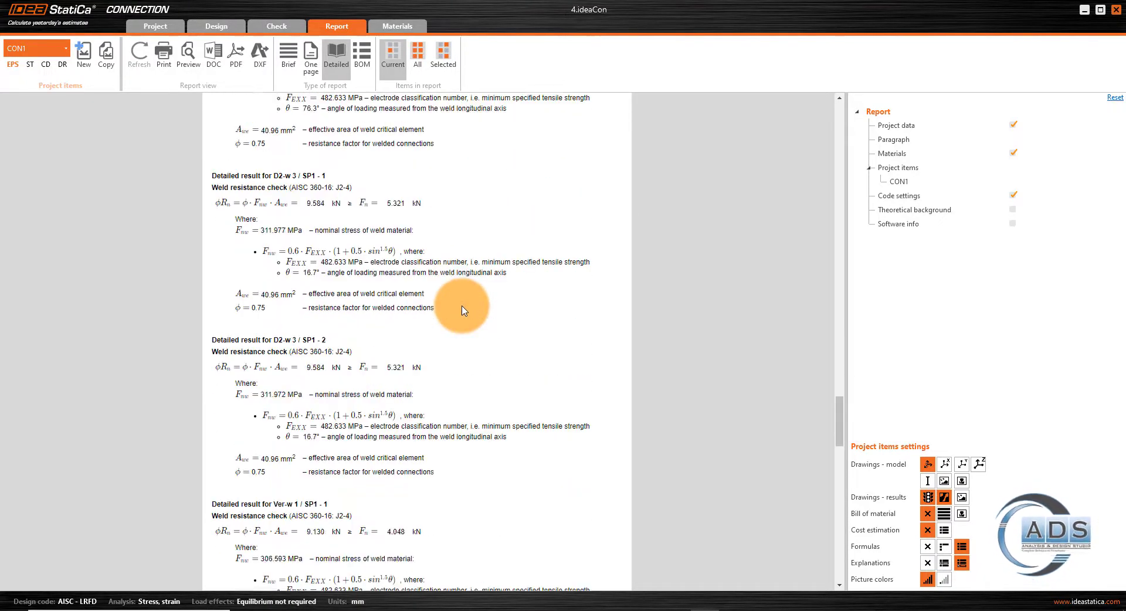
pyautogui.scroll(-12, 461, 315)
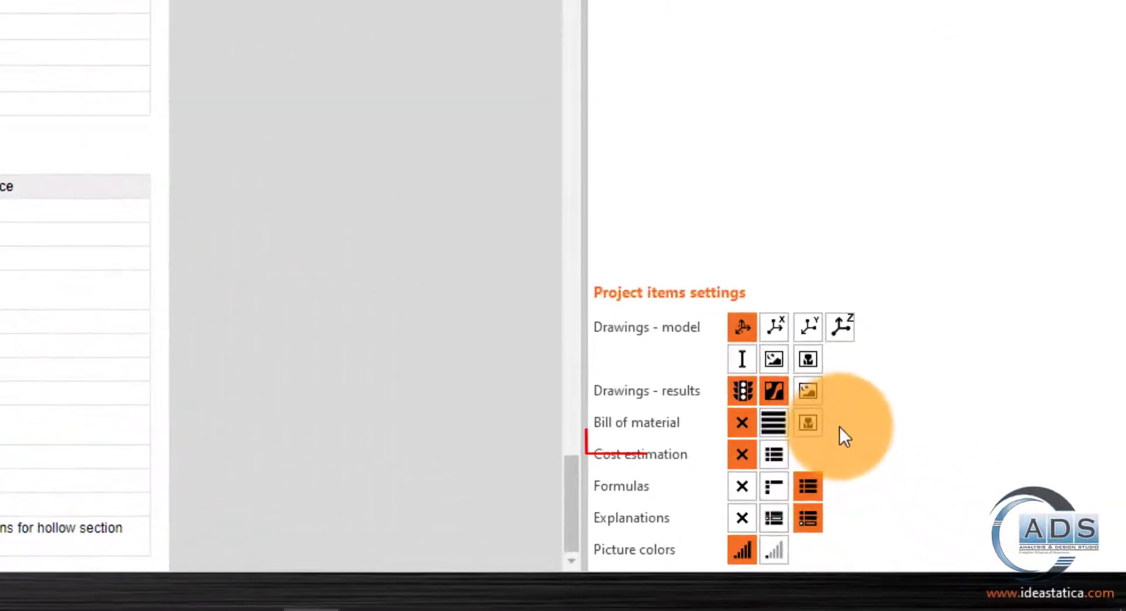
# Add the bill of material with drawings to the report, regenerate it, and review the dimensioned drawing of plate SP1
pyautogui.click(808, 422)
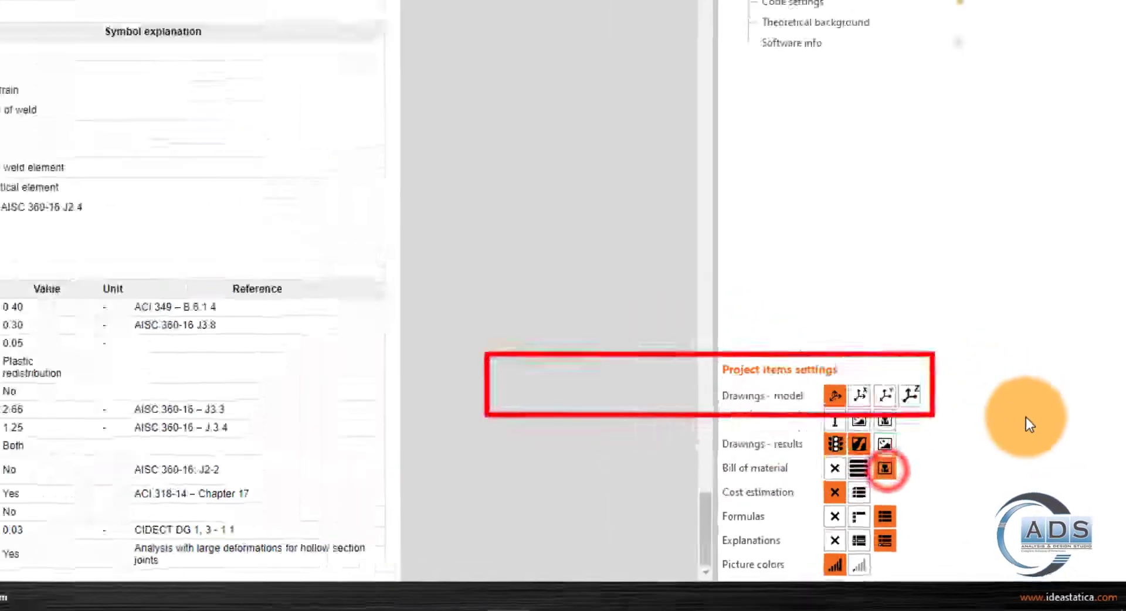
pyautogui.click(139, 54)
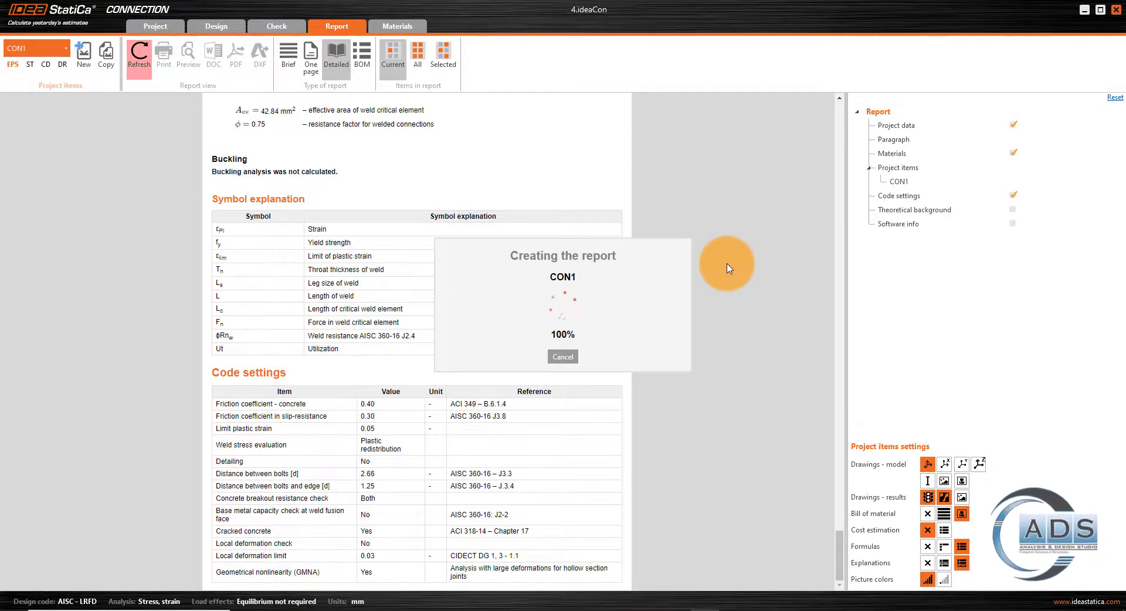
pyautogui.scroll(-20, 724, 266)
pyautogui.scroll(-15, 697, 301)
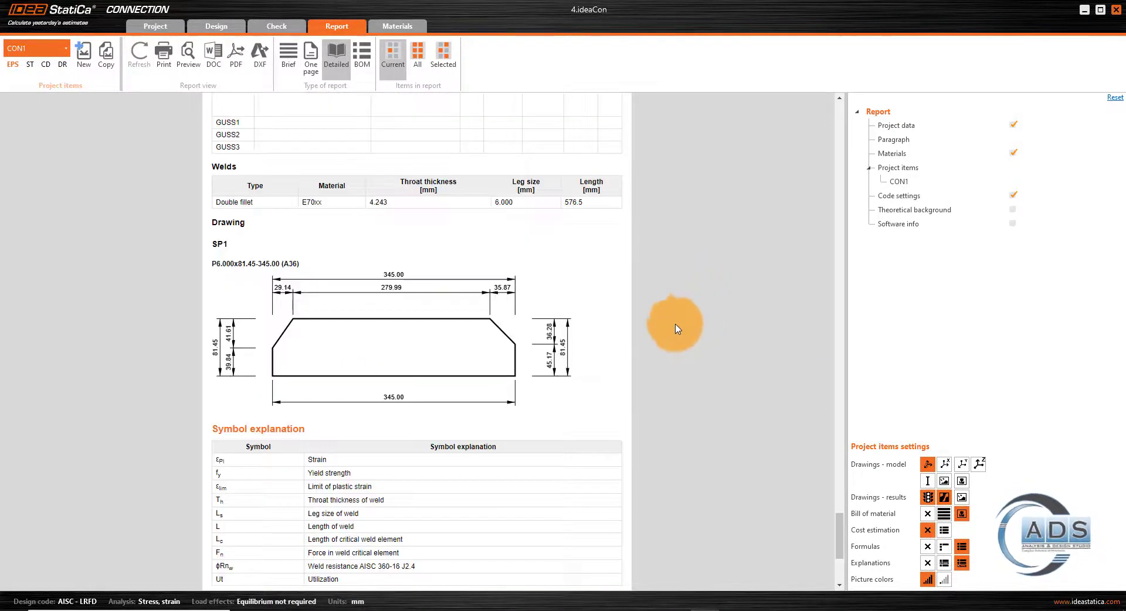
pyautogui.scroll(2, 639, 337)
pyautogui.scroll(3, 638, 338)
pyautogui.scroll(-5, 642, 336)
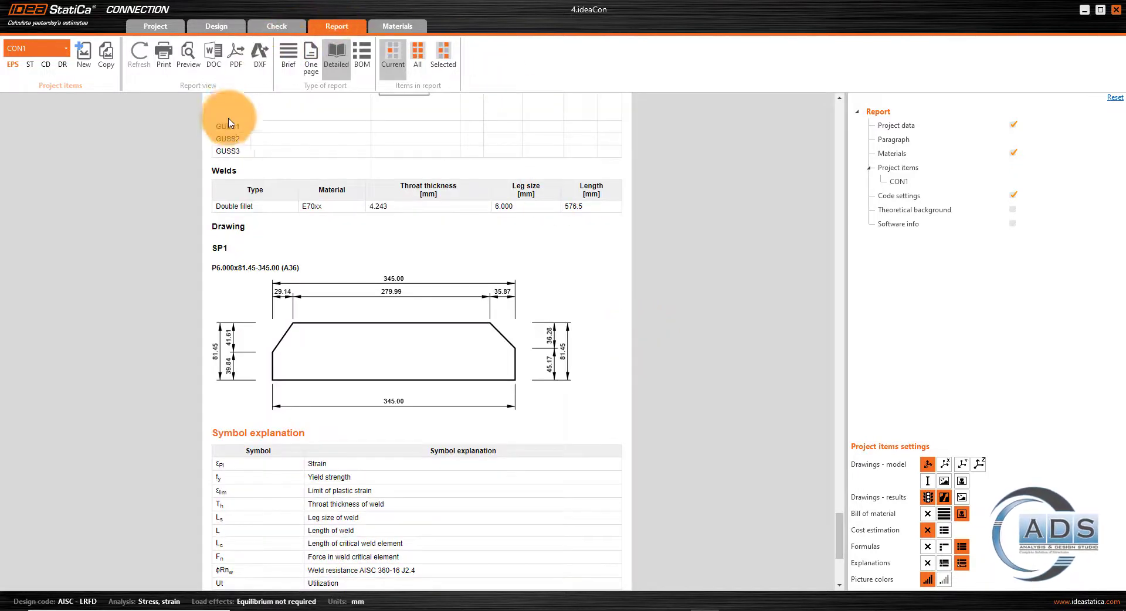